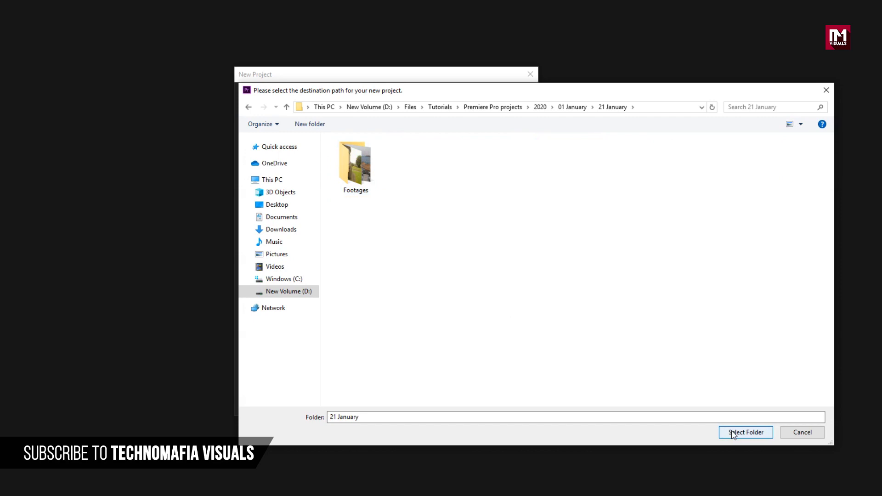
# Set the 21 January folder as the location and create the project First Project.
pyautogui.click(733, 433)
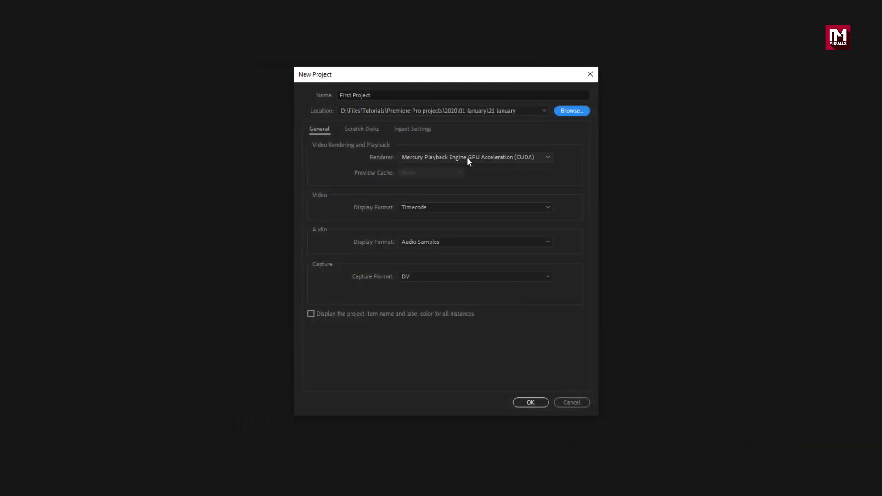
pyautogui.click(532, 402)
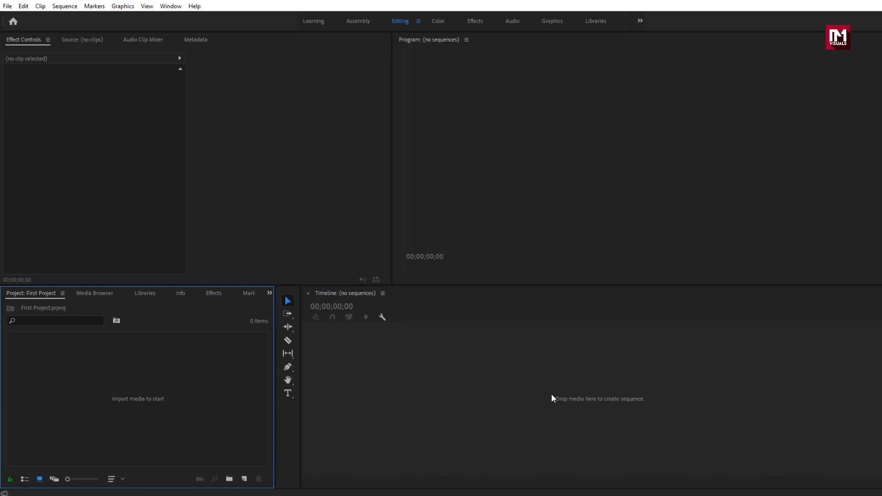
# Look over the workspace areas, including the timeline, program monitor, Media Browser, Libraries, Info, Effects and Markers.
pyautogui.click(496, 378)
pyautogui.click(218, 376)
pyautogui.click(159, 223)
pyautogui.click(461, 181)
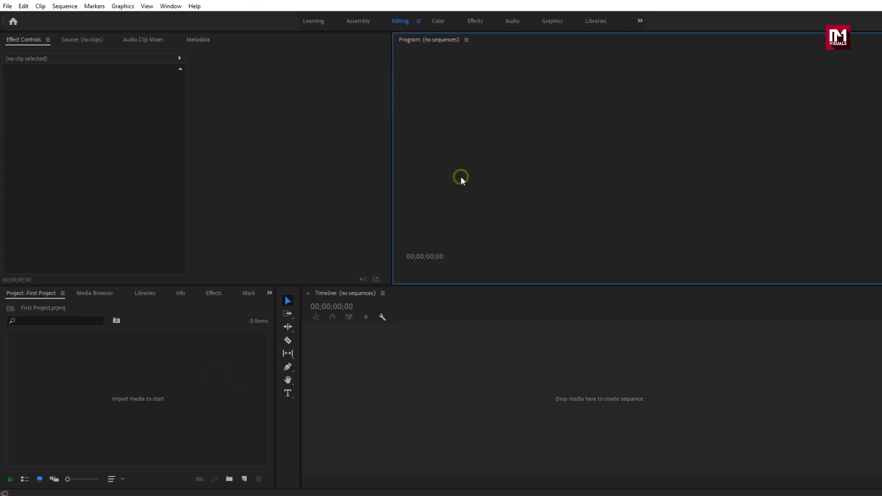
pyautogui.click(461, 368)
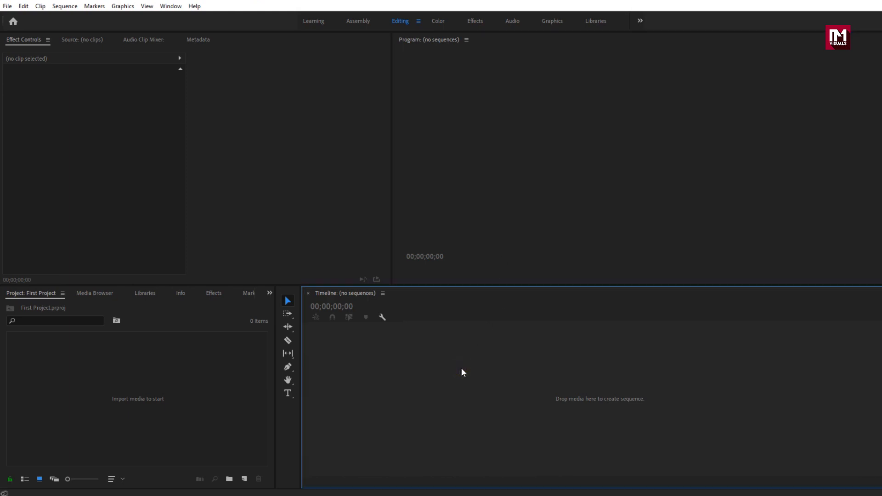
pyautogui.click(153, 398)
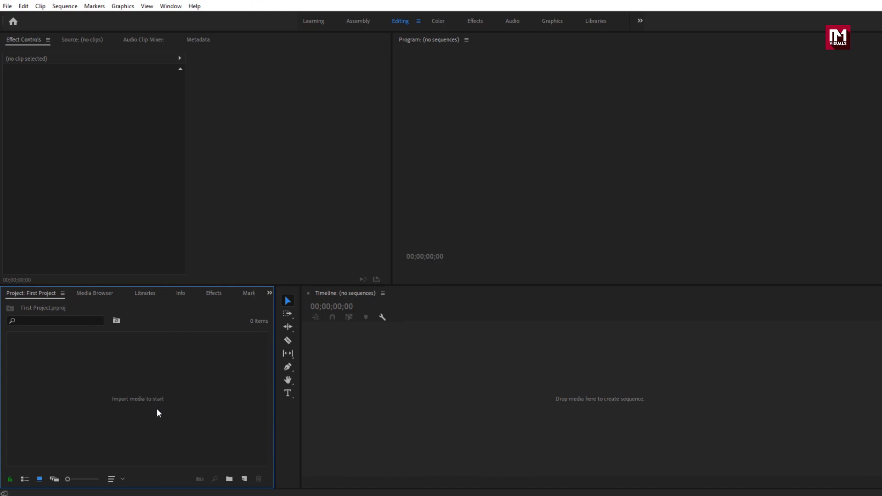
pyautogui.click(95, 293)
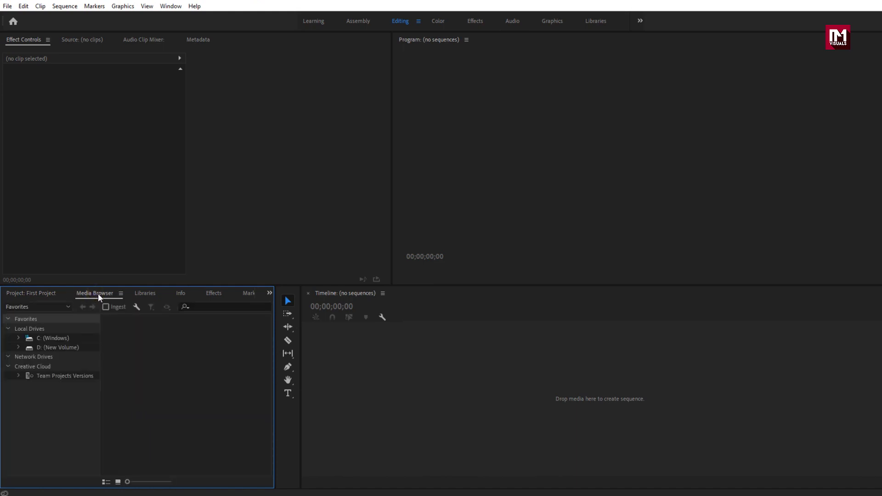
pyautogui.click(144, 297)
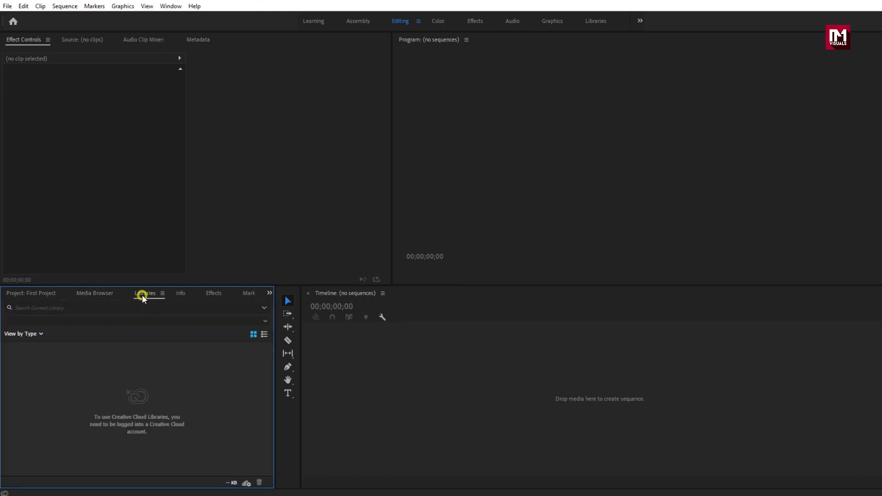
pyautogui.click(181, 296)
pyautogui.click(210, 296)
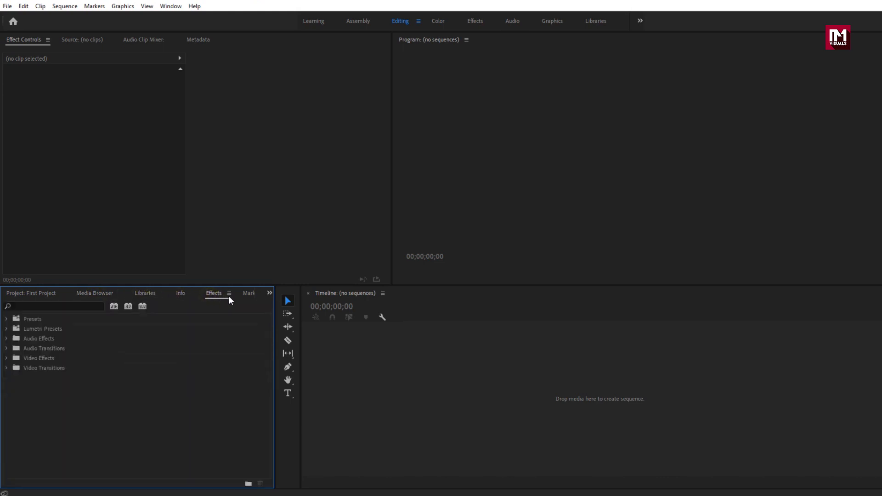
pyautogui.click(247, 292)
# Close the History and Markers panels in the project panel group.
pyautogui.click(248, 294)
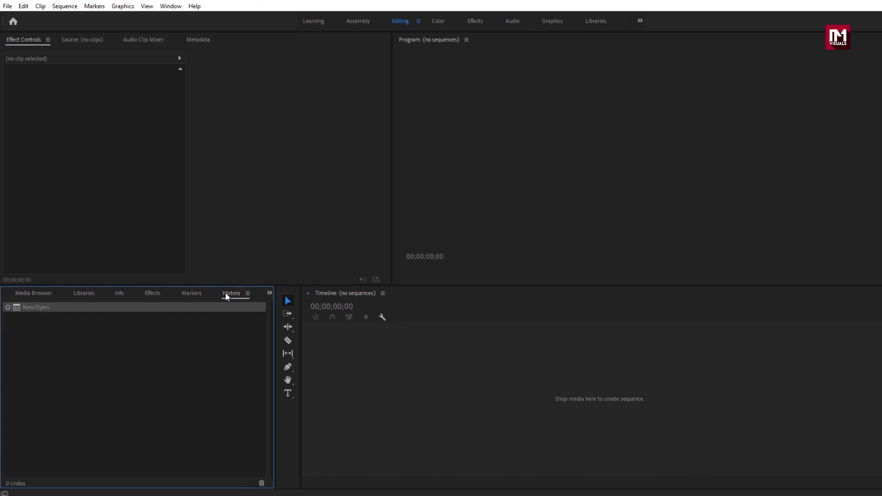
pyautogui.click(247, 293)
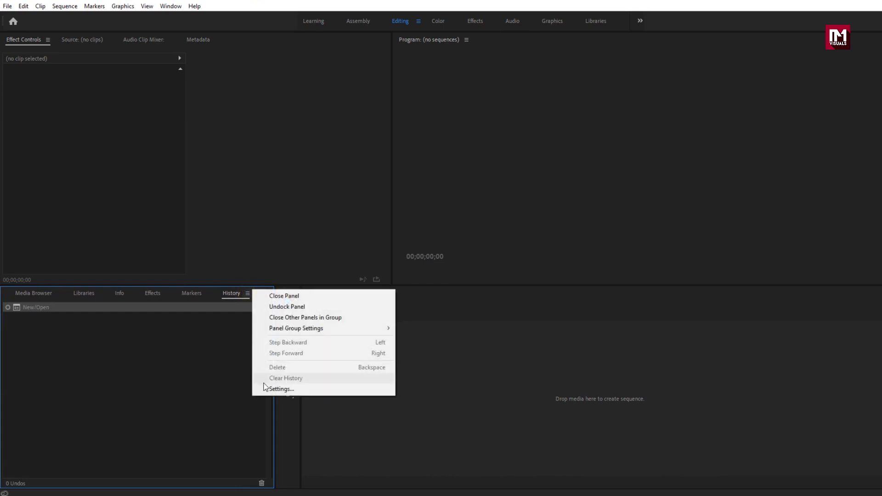
pyautogui.click(272, 296)
pyautogui.click(247, 293)
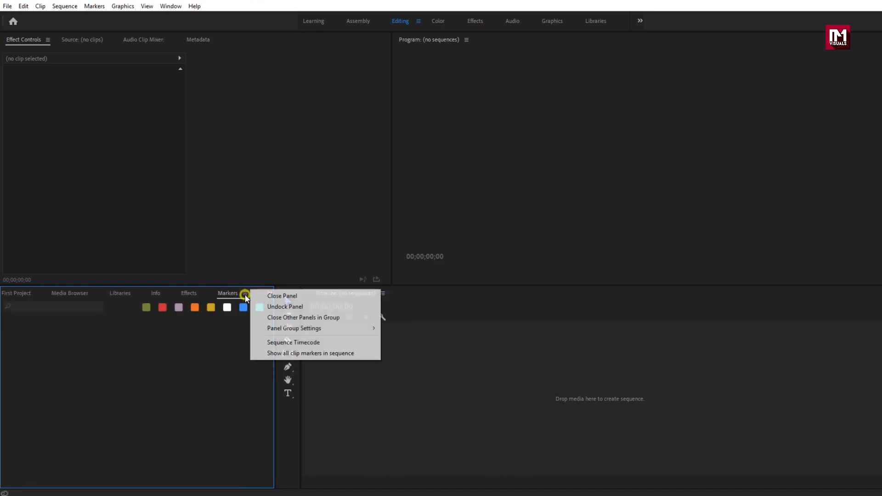
pyautogui.click(260, 295)
# Close the Info, Libraries and Media Browser panels and bring the project contents back to the front.
pyautogui.click(182, 294)
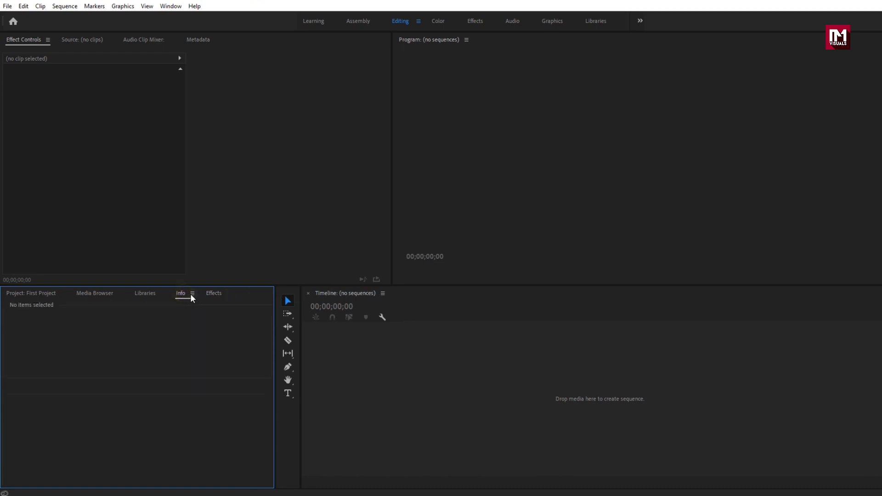
pyautogui.click(192, 293)
pyautogui.click(209, 296)
pyautogui.click(146, 294)
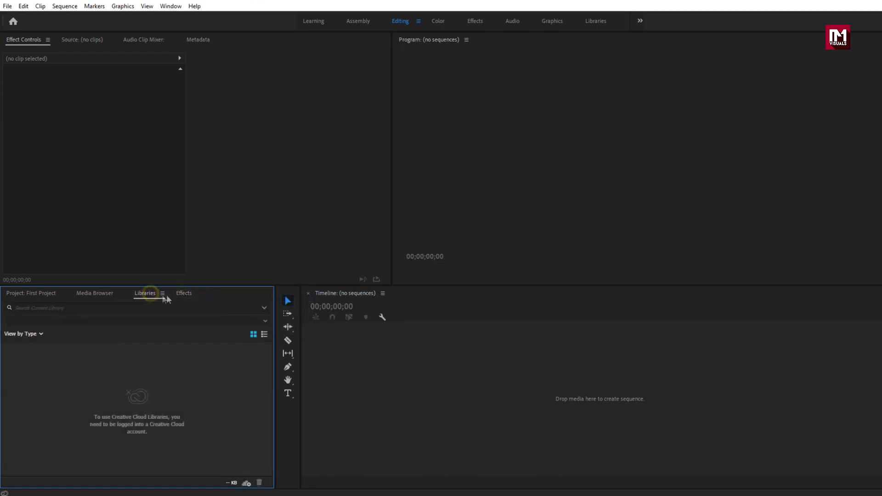
pyautogui.click(164, 294)
pyautogui.click(177, 296)
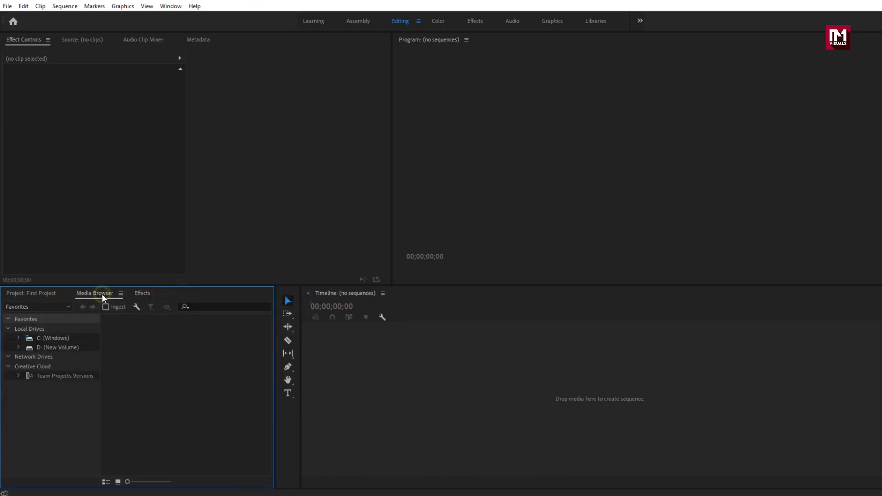
pyautogui.click(121, 293)
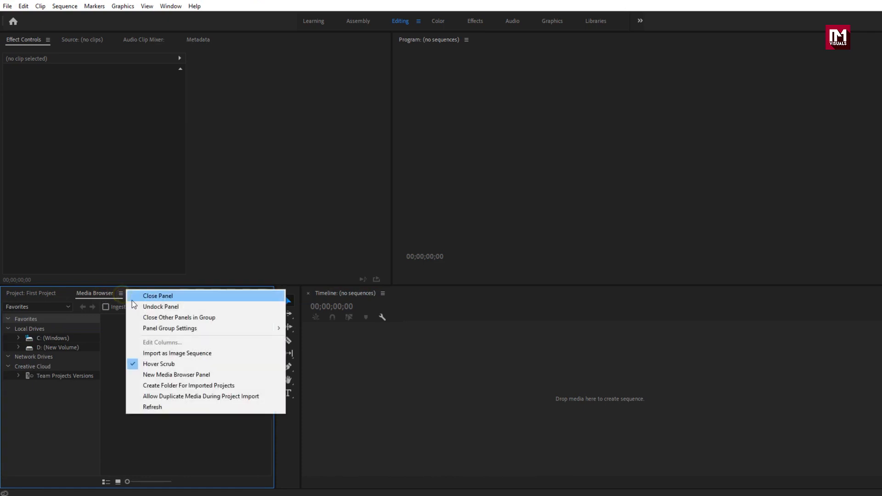
pyautogui.click(133, 296)
pyautogui.click(44, 294)
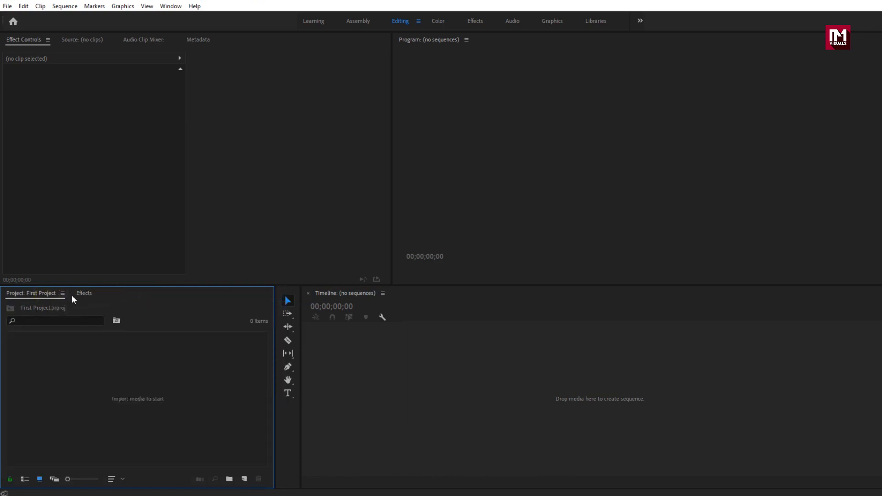
# Import the Undertow MP3 and the clips video_1 to video_5 from the Footages folder into the project.
pyautogui.rightClick(95, 411)
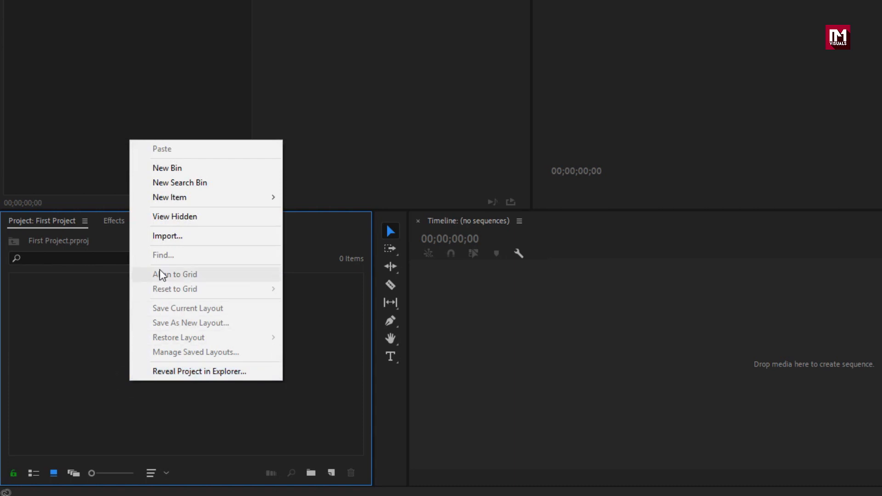
pyautogui.click(161, 236)
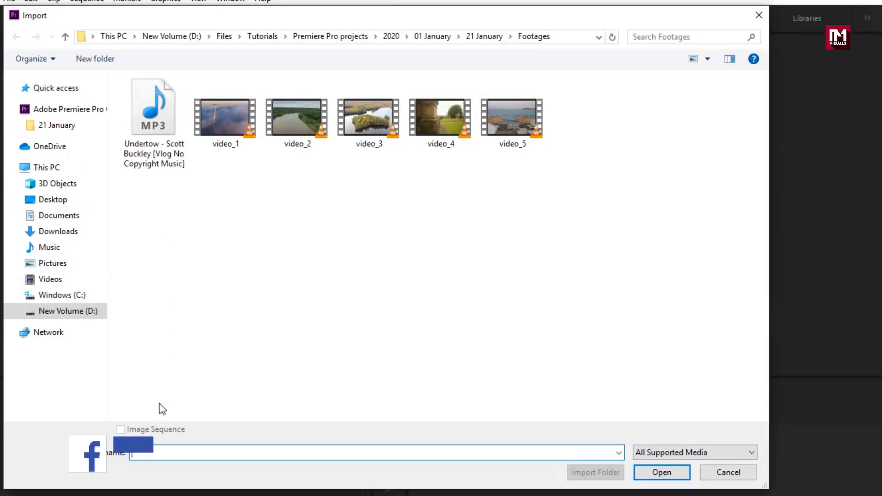
pyautogui.click(158, 134)
pyautogui.keyDown('shift'); pyautogui.click(501, 131); pyautogui.keyUp('shift')
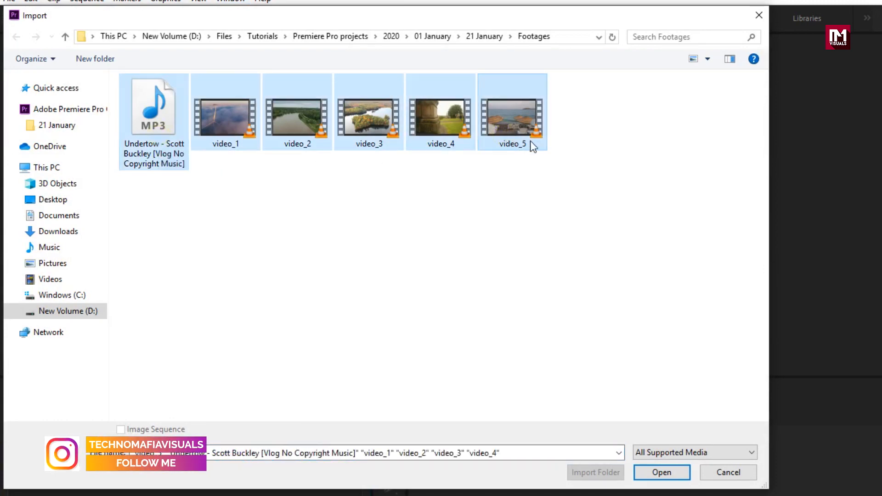
pyautogui.click(655, 474)
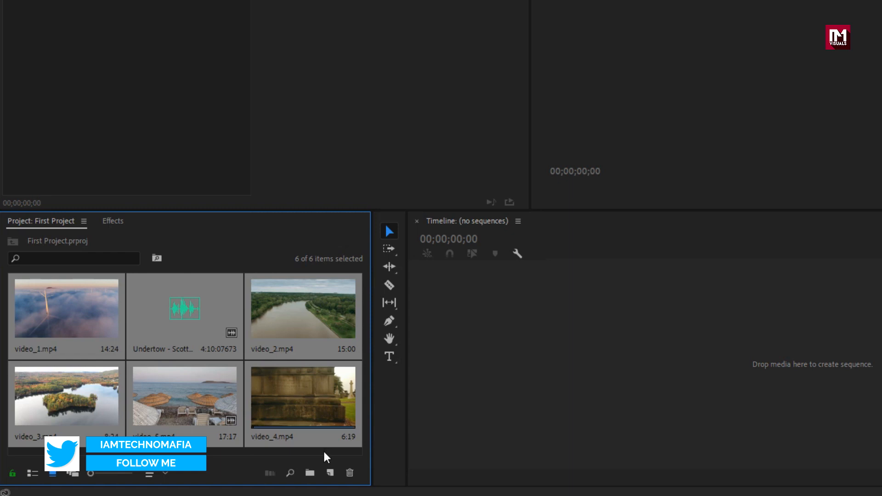
pyautogui.click(324, 454)
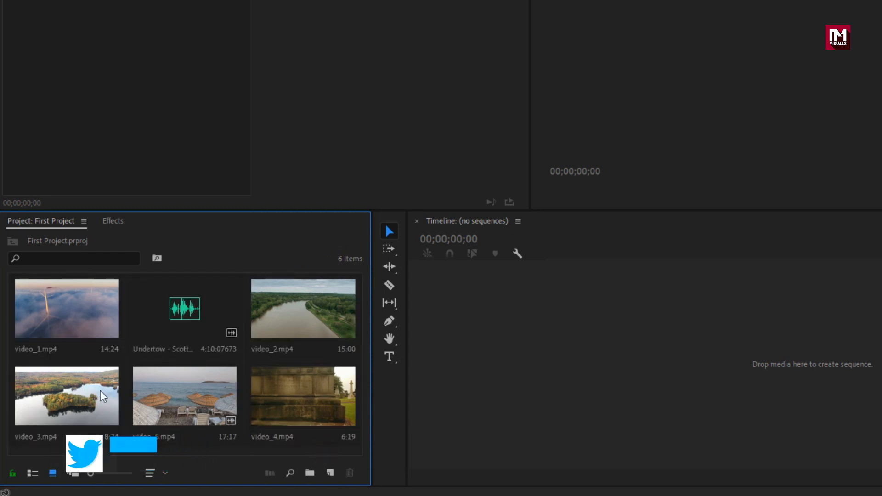
# Create a sequence by placing video_1.mp4 in the empty timeline.
pyautogui.click(196, 320)
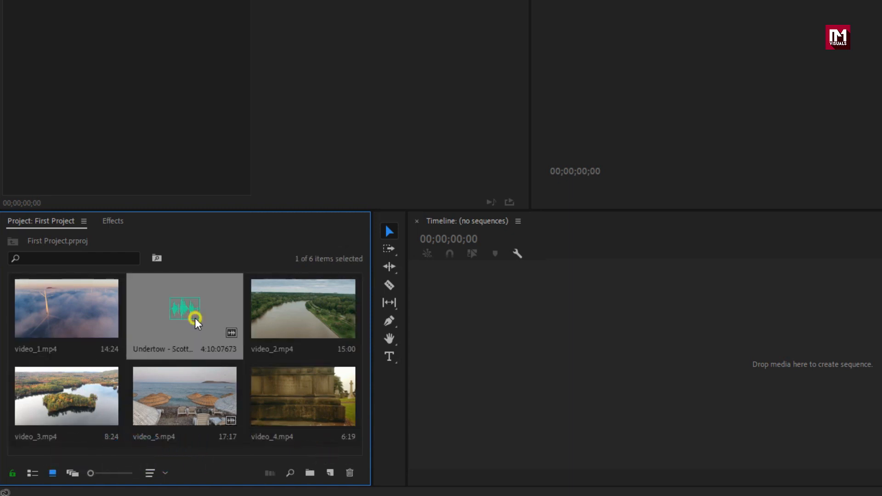
pyautogui.click(56, 311)
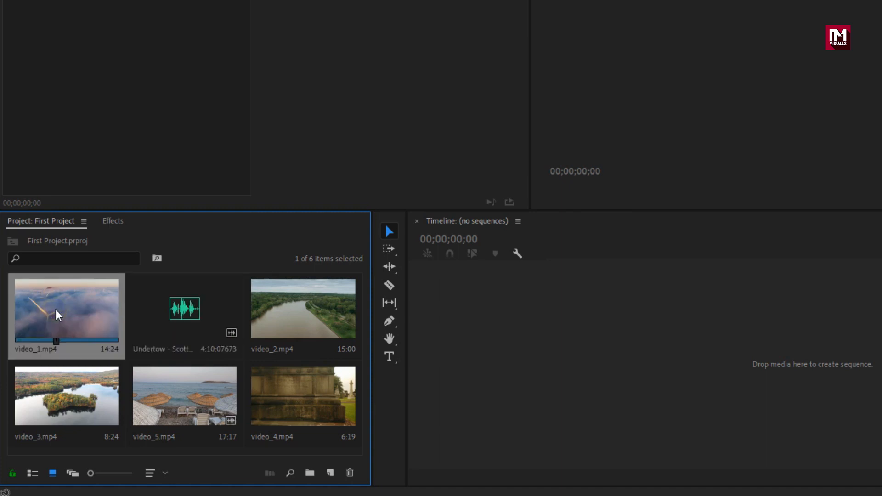
pyautogui.moveTo(48, 297); pyautogui.dragTo(496, 319)
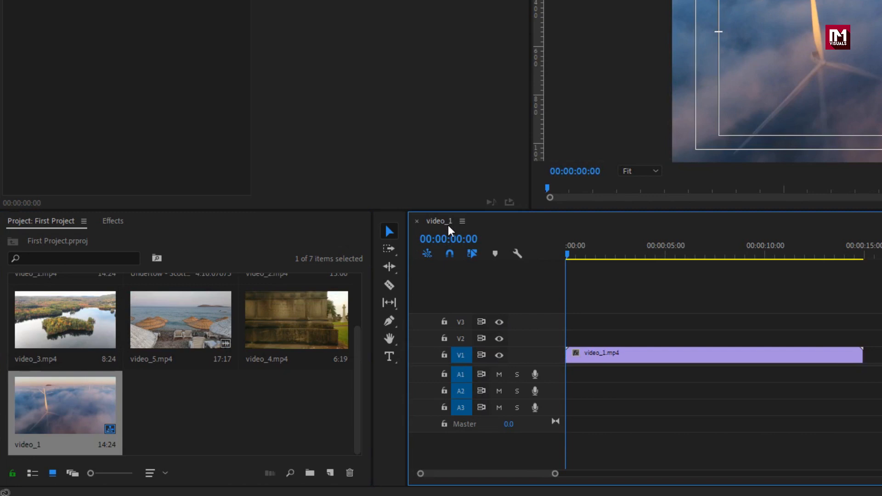
# Rename the video_1 sequence as project_1.
pyautogui.rightClick(114, 433)
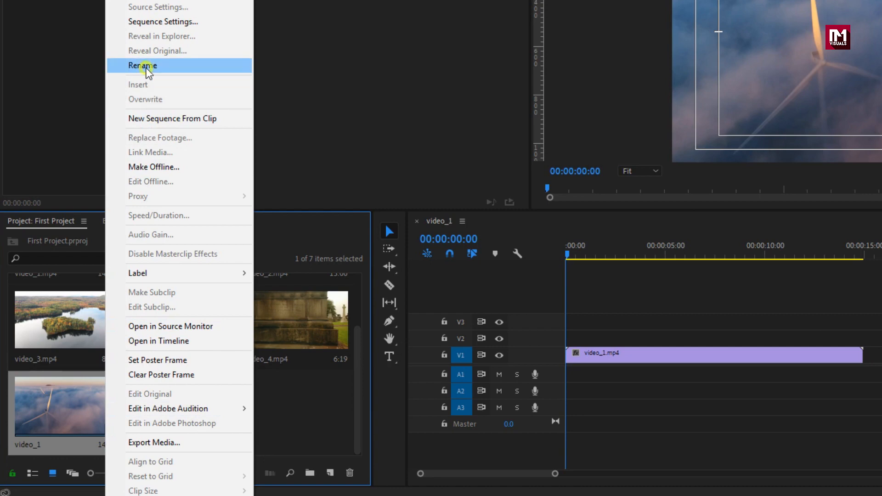
pyautogui.click(144, 66)
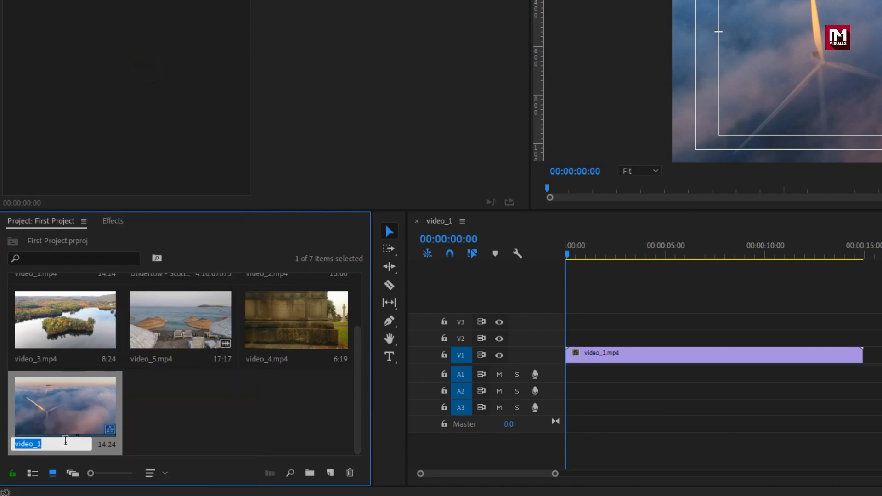
pyautogui.write('project_1')
pyautogui.press('Return')
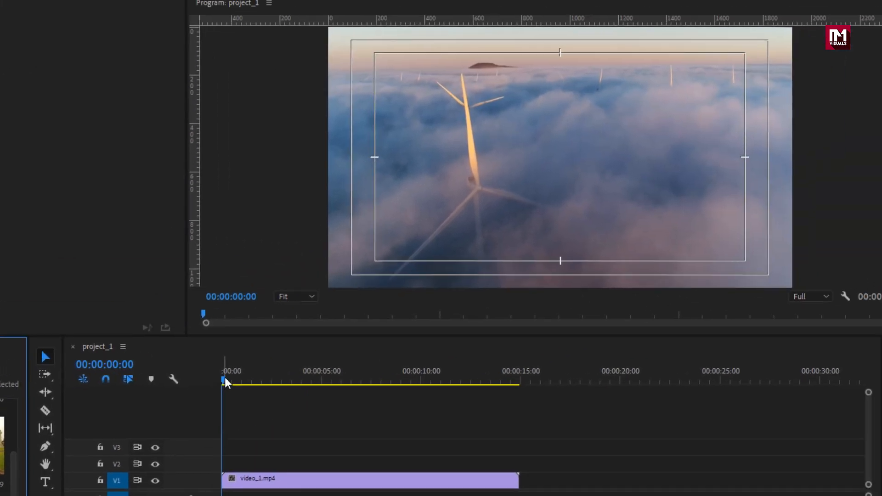
# Scrub through the sequence and leave the playhead at 00:00:02:08.
pyautogui.moveTo(329, 340); pyautogui.dragTo(489, 342)
pyautogui.moveTo(386, 382); pyautogui.dragTo(228, 382)
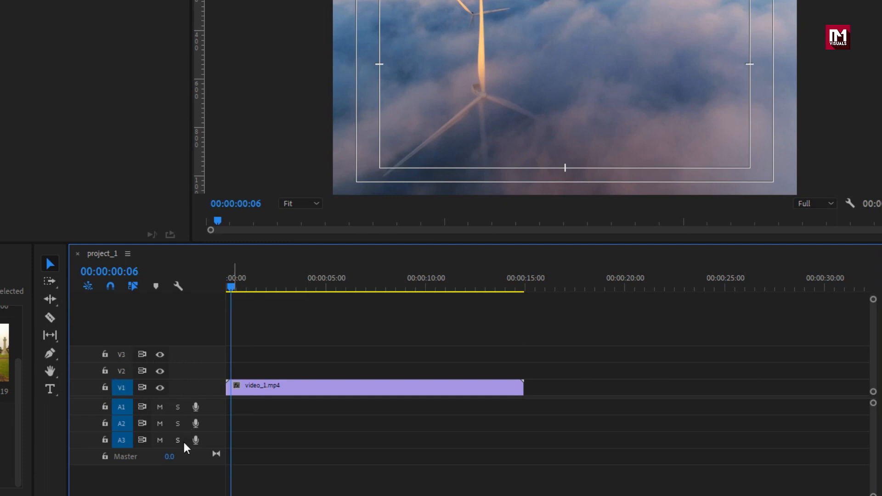
pyautogui.moveTo(230, 287); pyautogui.dragTo(272, 286)
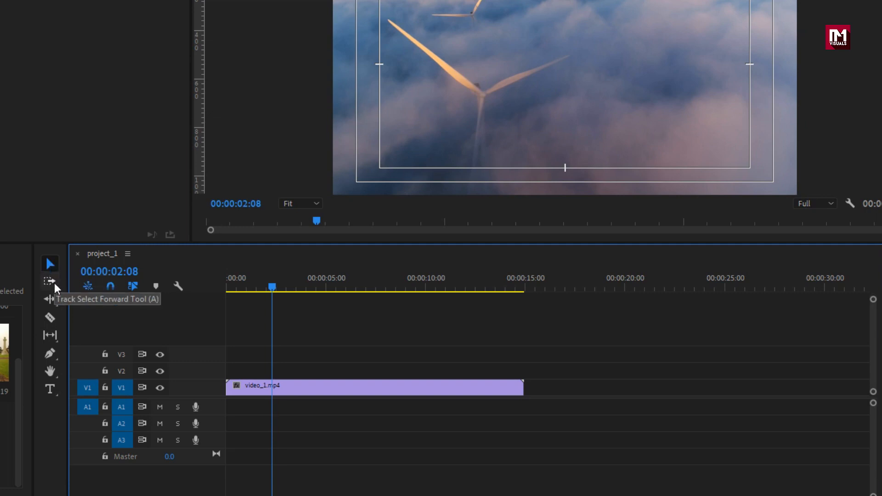
# Cut video_1.mp4 on track V1 into six pieces with the Razor tool and return to the Selection tool.
pyautogui.click(50, 317)
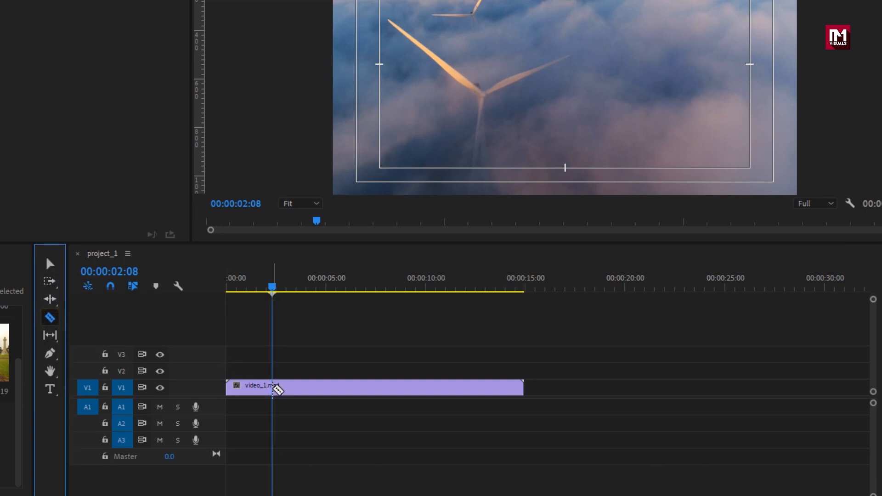
pyautogui.click(259, 388)
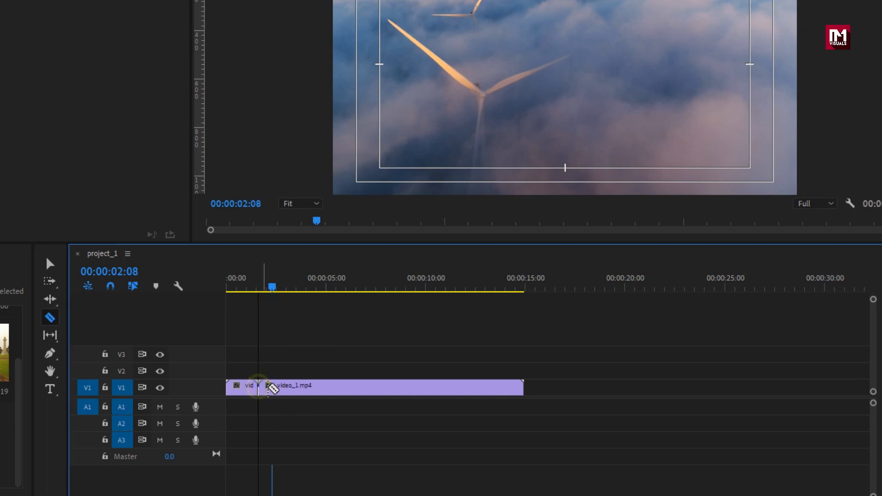
pyautogui.click(294, 388)
pyautogui.click(342, 389)
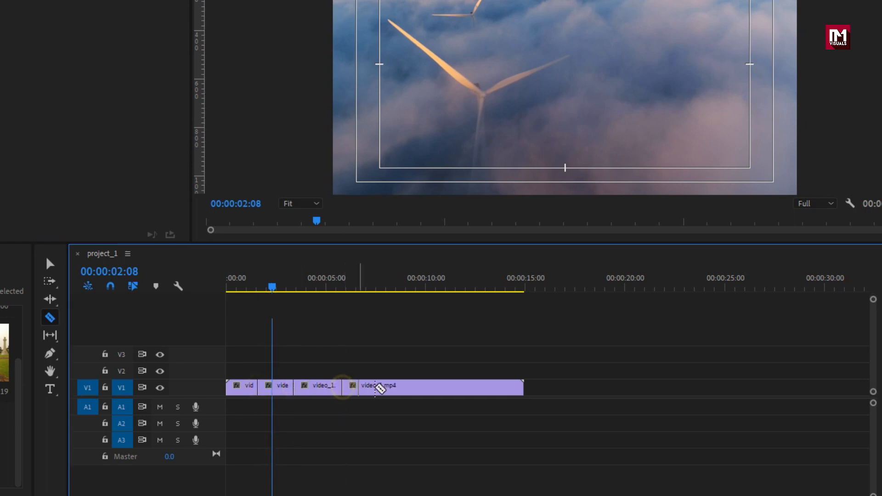
pyautogui.click(421, 388)
pyautogui.click(467, 388)
pyautogui.press('v')
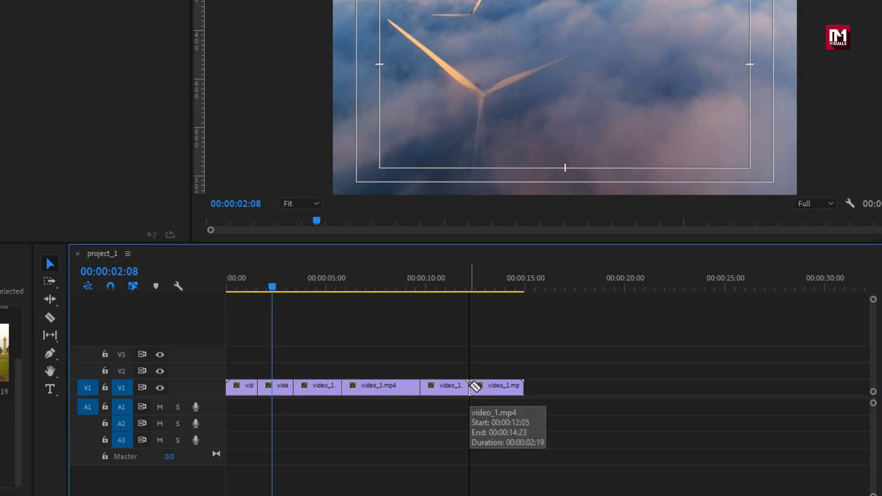
# Delete the second, fourth, fifth and sixth pieces of video_1.mp4 from track V1.
pyautogui.click(274, 388)
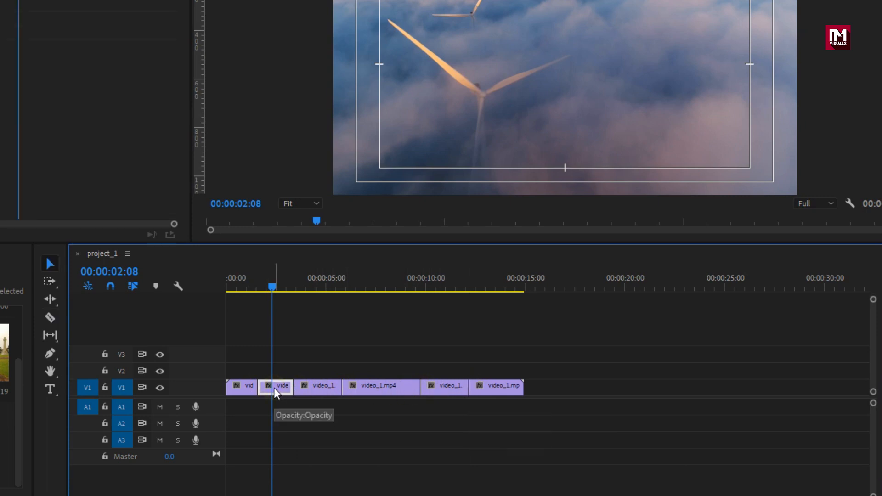
pyautogui.press('Delete')
pyautogui.click(379, 386)
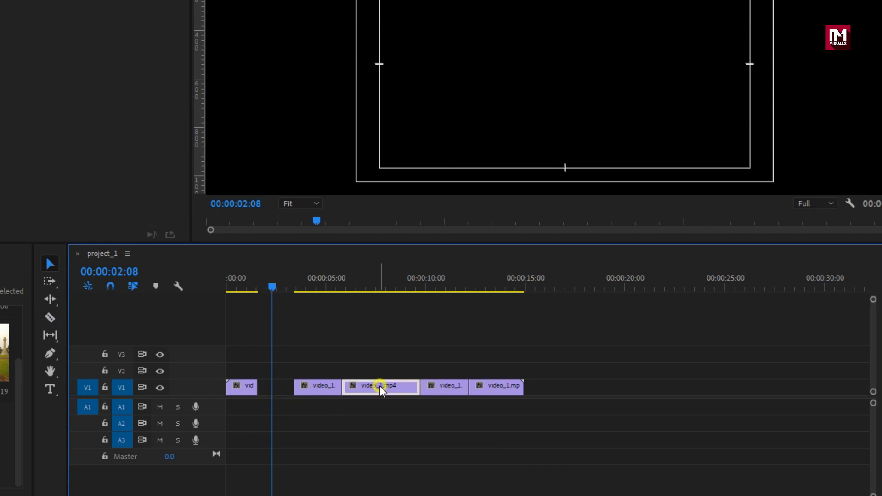
pyautogui.press('Delete')
pyautogui.click(440, 386)
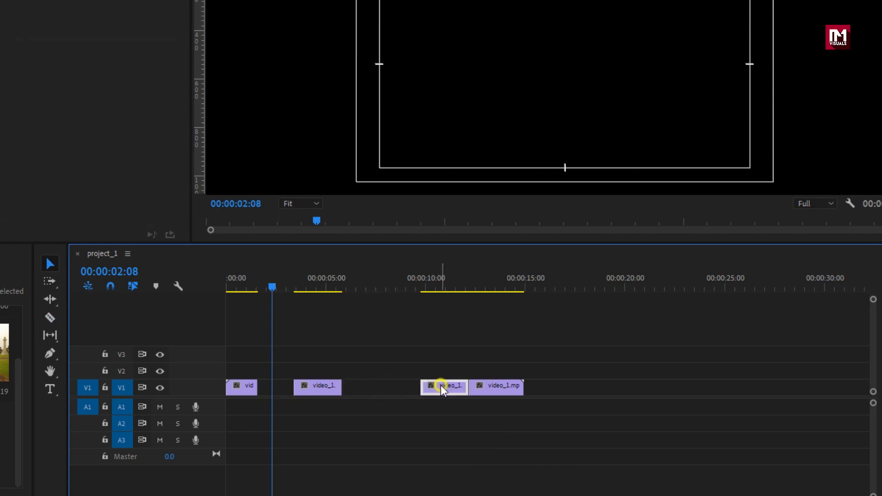
pyautogui.press('Delete')
pyautogui.click(487, 403)
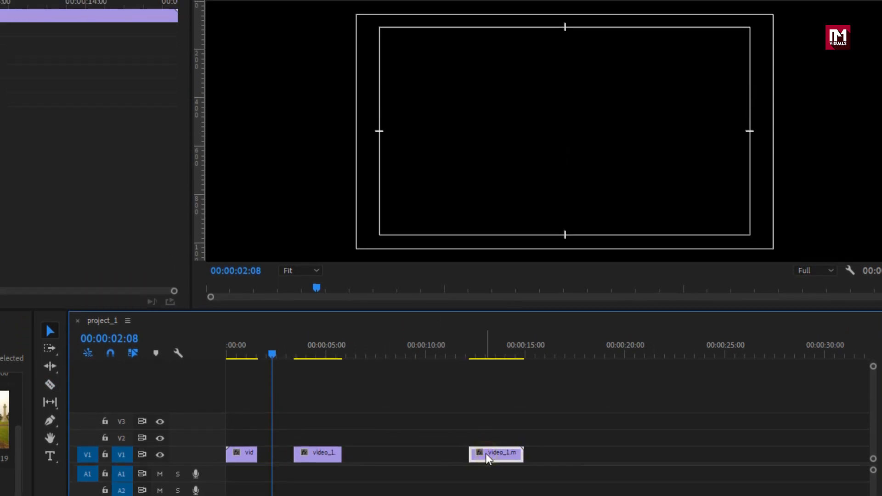
pyautogui.press('Delete')
# Move the second remaining video_1.mp4 piece directly against the first and extend its end slightly after previewing the join.
pyautogui.moveTo(317, 454); pyautogui.dragTo(277, 454)
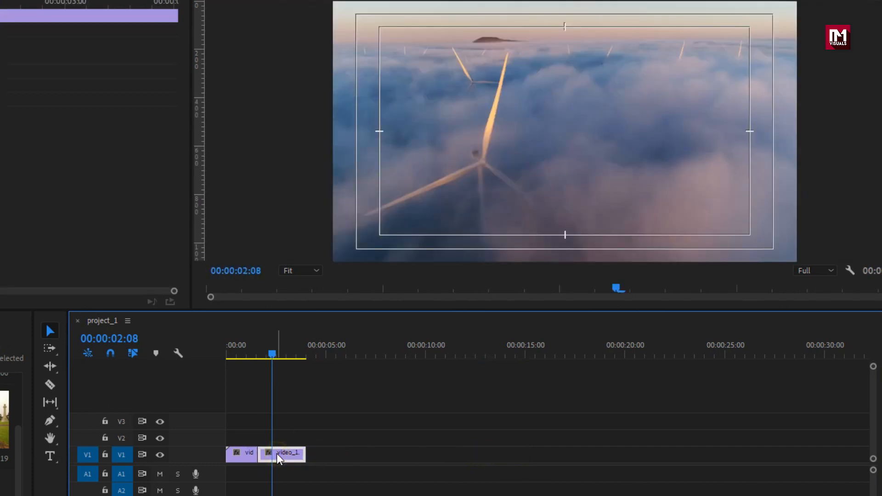
pyautogui.click(230, 346)
pyautogui.press('space')
pyautogui.moveTo(246, 351)
pyautogui.mouseDown()
pyautogui.moveTo(296, 352)
pyautogui.moveTo(248, 351)
pyautogui.mouseUp()
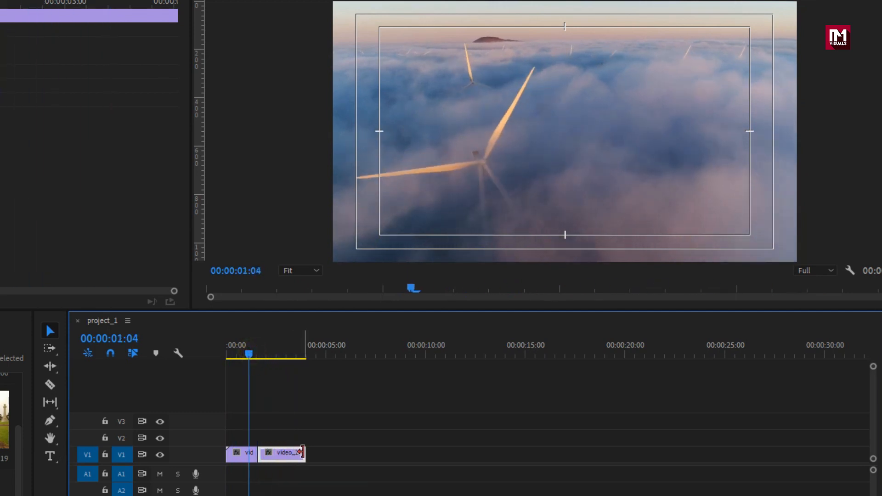
pyautogui.moveTo(304, 454)
pyautogui.mouseDown()
pyautogui.moveTo(378, 454)
pyautogui.moveTo(310, 455)
pyautogui.mouseUp()
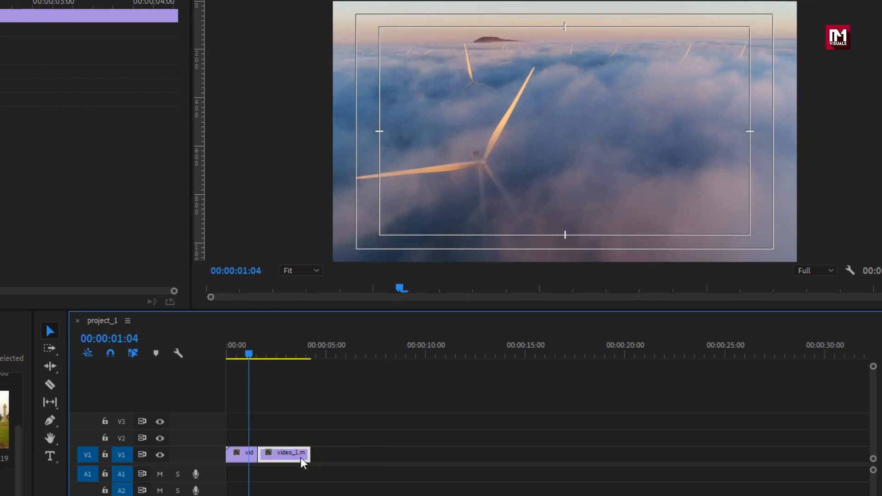
# Delete the first video_1.mp4 piece along with the gap it leaves, and return the playhead to 00:00:00:00.
pyautogui.click(247, 454)
pyautogui.press('Delete')
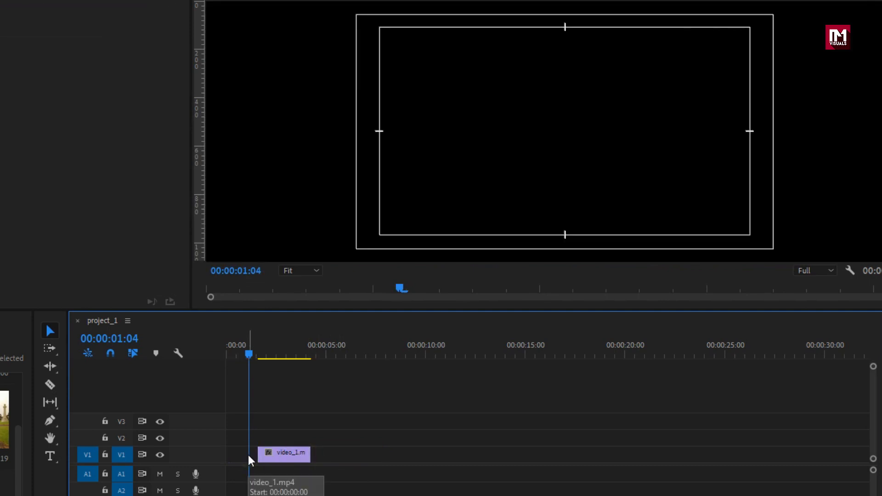
pyautogui.click(243, 453)
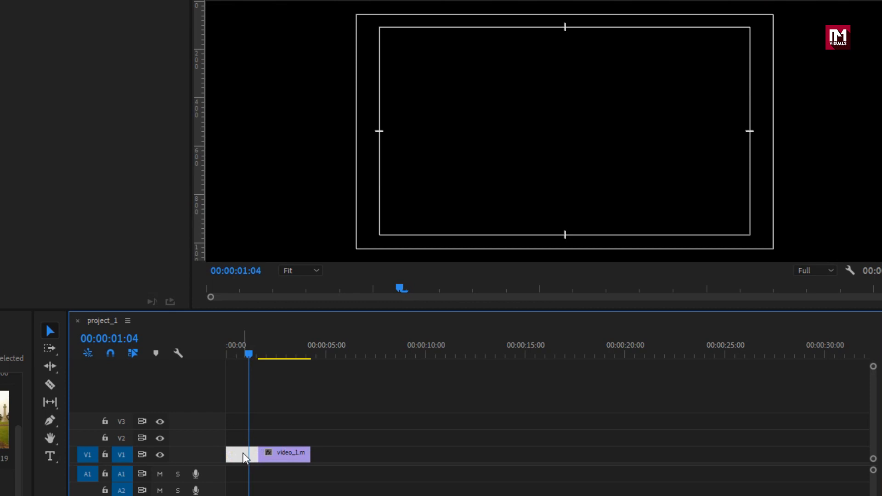
pyautogui.press('Delete')
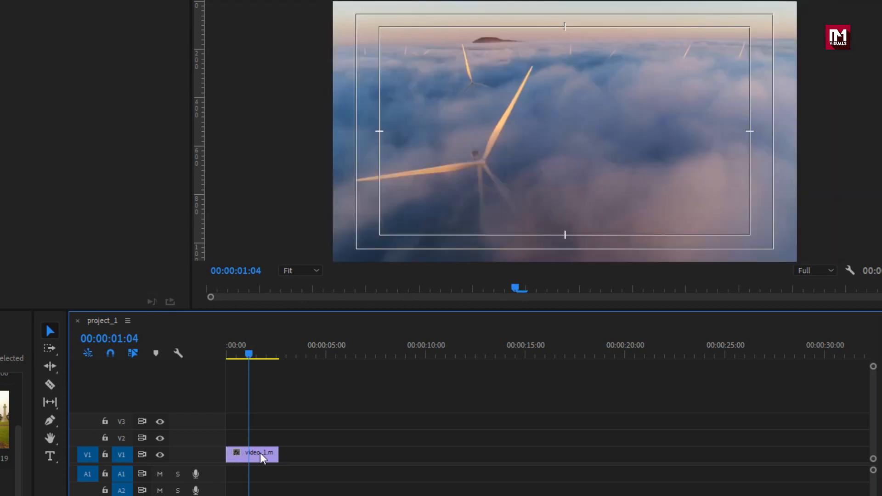
pyautogui.click(248, 354)
pyautogui.moveTo(248, 355); pyautogui.dragTo(216, 355)
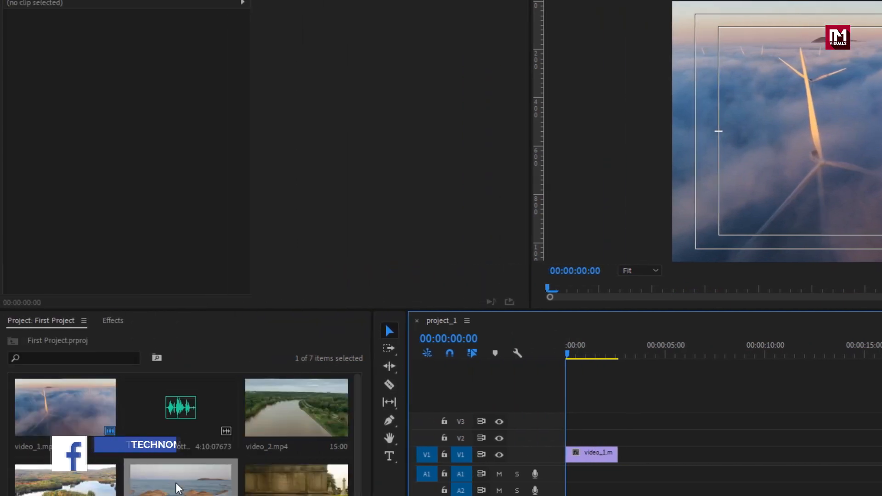
# Open video_2.mp4 in the Source monitor and preview about five seconds of it.
pyautogui.click(275, 414)
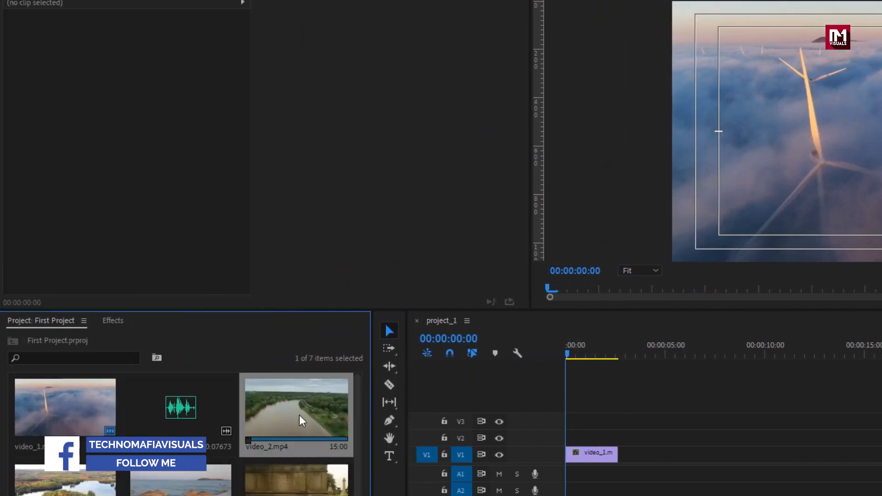
pyautogui.doubleClick(299, 412)
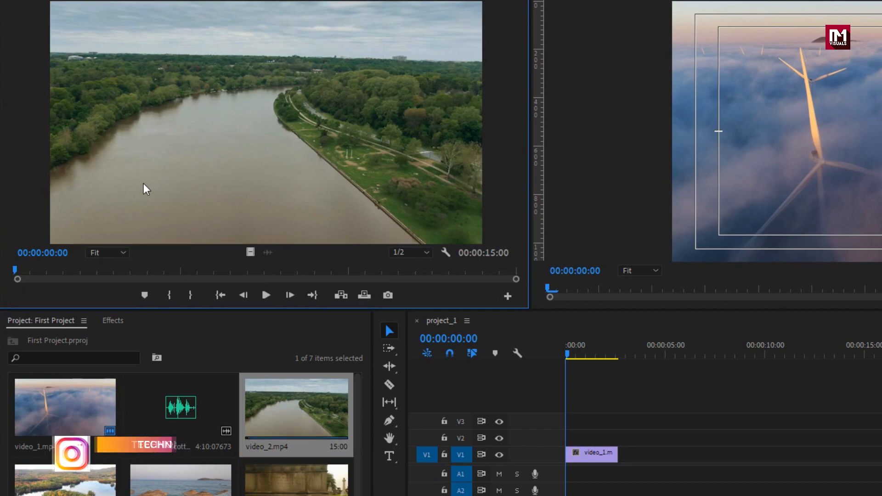
pyautogui.click(265, 296)
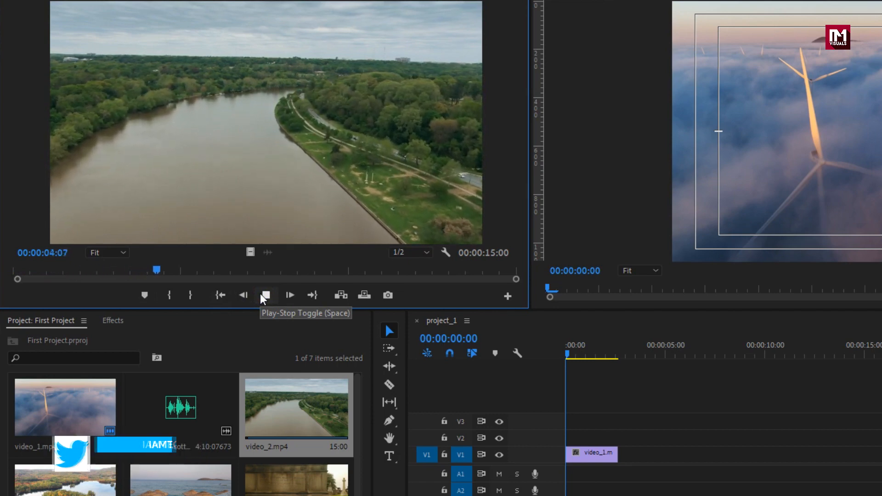
pyautogui.click(265, 296)
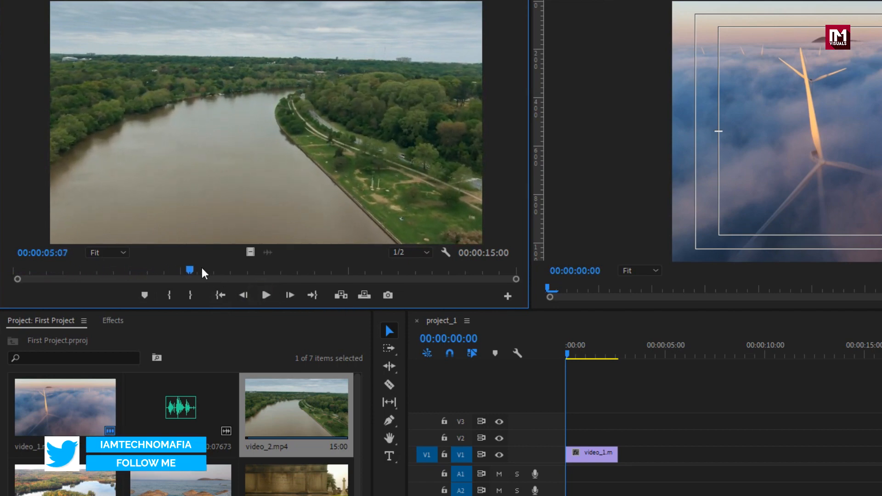
# Mark video_2.mp4 from 00:00:03:16 to 00:00:08:17, place that range after video_1.mp4 on track V1 and scrub over the cut.
pyautogui.moveTo(190, 269); pyautogui.dragTo(134, 270)
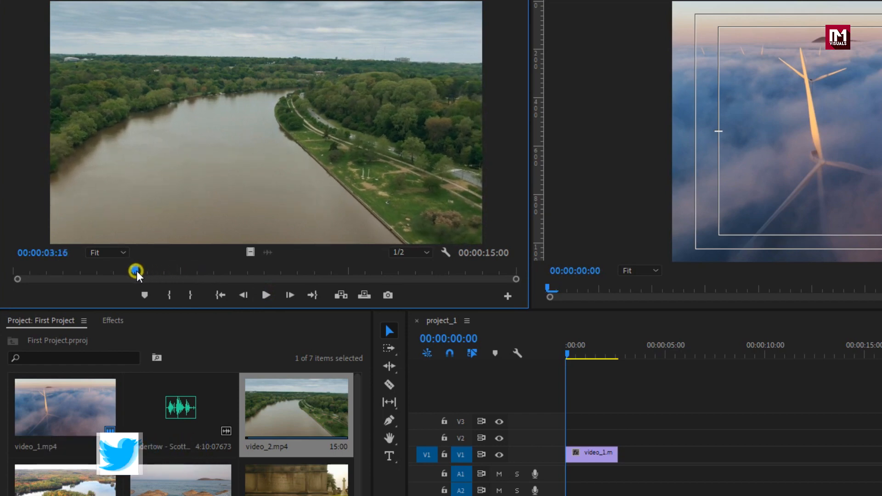
pyautogui.click(169, 295)
pyautogui.moveTo(140, 274); pyautogui.dragTo(304, 271)
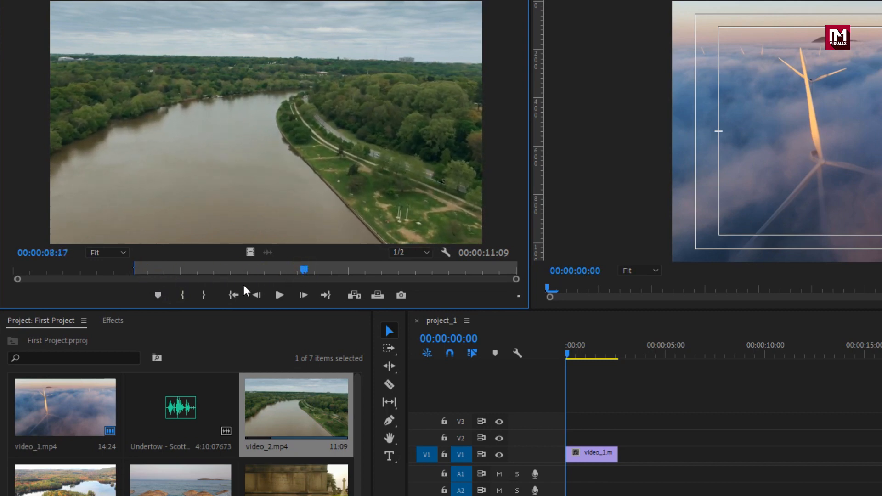
pyautogui.click(204, 295)
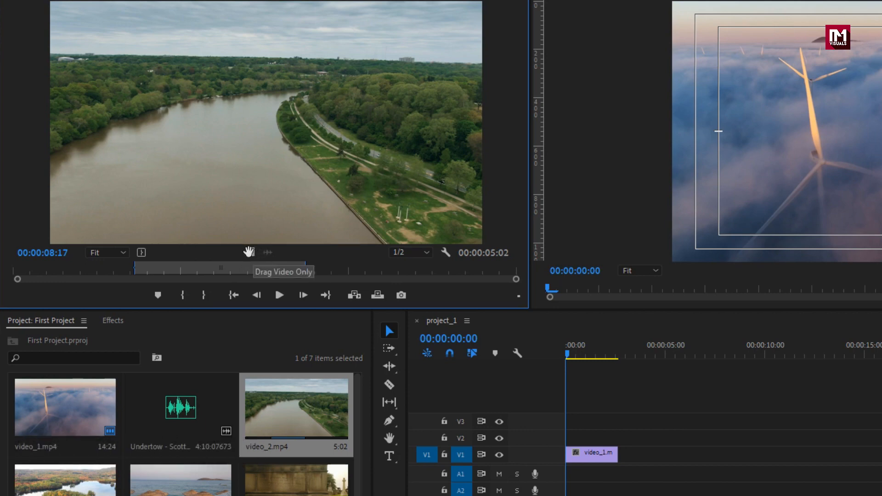
pyautogui.moveTo(249, 251); pyautogui.dragTo(624, 463)
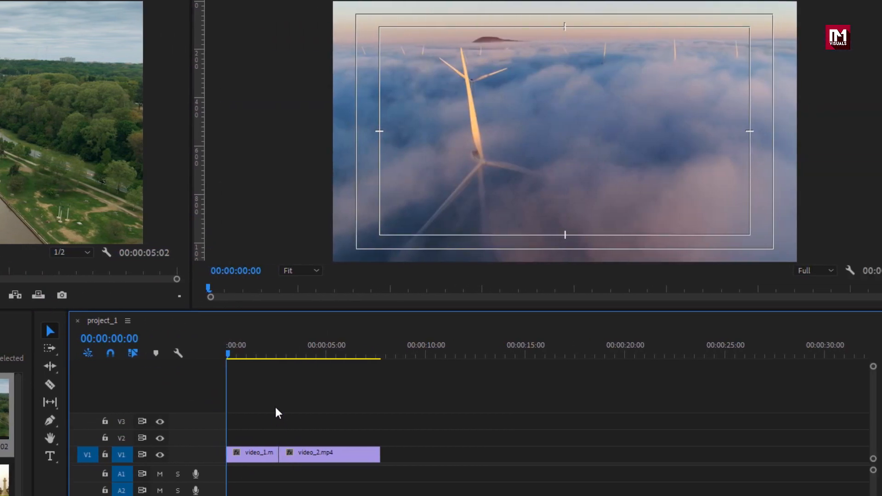
pyautogui.moveTo(274, 355); pyautogui.dragTo(317, 356)
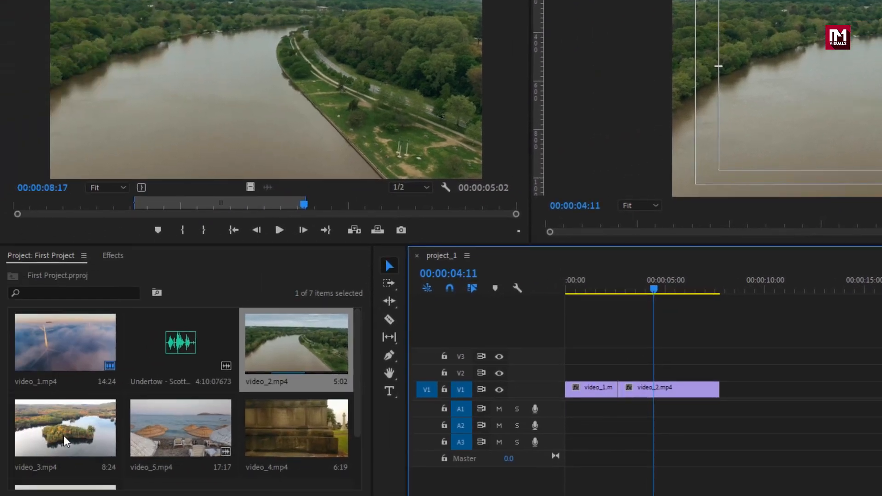
# Append to track V1 a 00:00:05:12 range of video_3.mp4 with its Out point at 00:00:06:11, followed by the whole video_4.mp4.
pyautogui.click(64, 433)
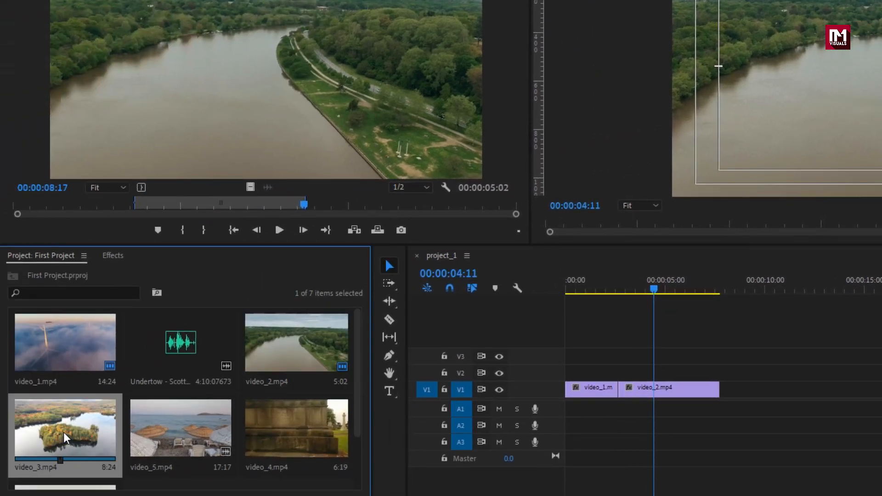
pyautogui.doubleClick(58, 428)
pyautogui.moveTo(94, 211); pyautogui.dragTo(376, 205)
pyautogui.click(169, 230)
pyautogui.click(203, 229)
pyautogui.moveTo(250, 187); pyautogui.dragTo(725, 388)
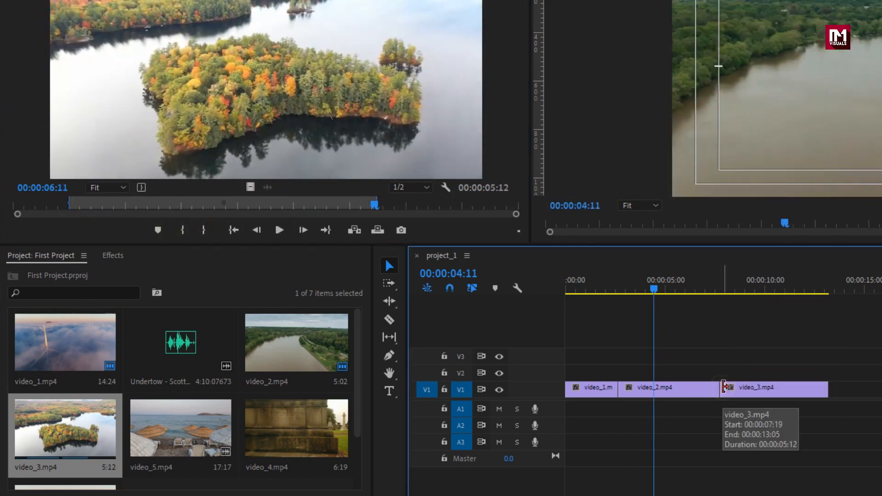
pyautogui.click(271, 441)
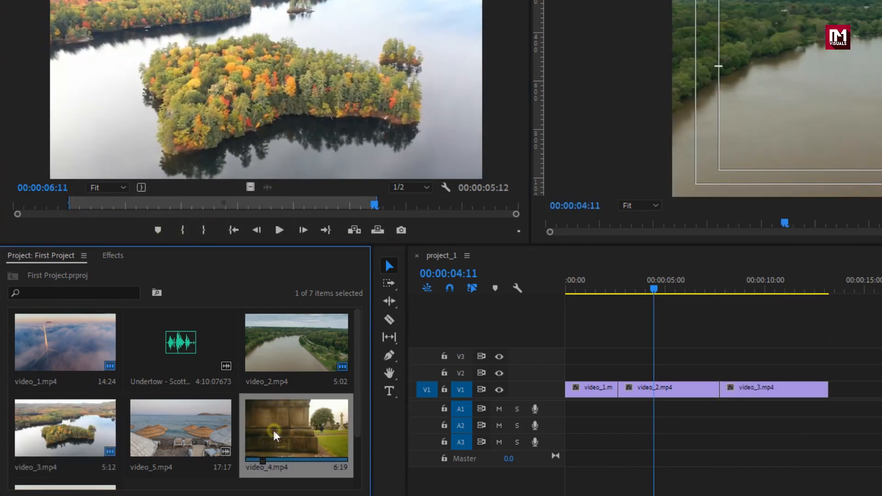
pyautogui.moveTo(274, 435); pyautogui.dragTo(831, 393)
# Open video_5.mp4 in the Source monitor and play part of it from the beginning.
pyautogui.doubleClick(167, 431)
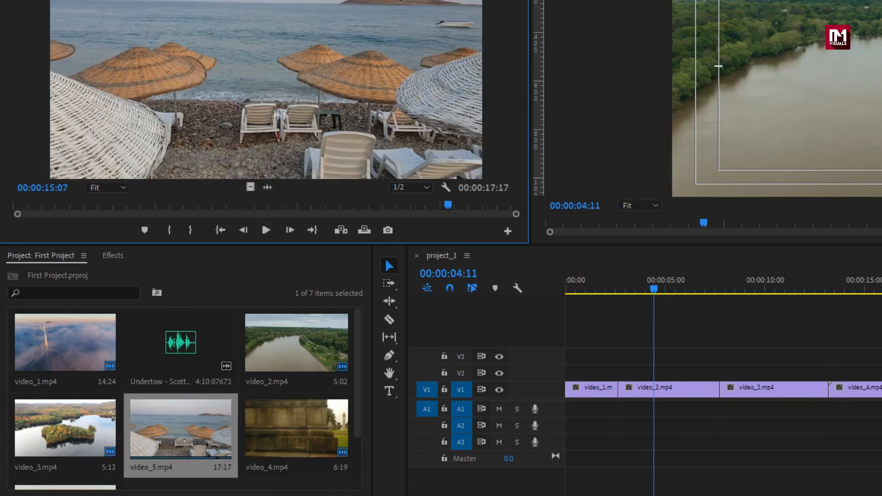
pyautogui.click(266, 230)
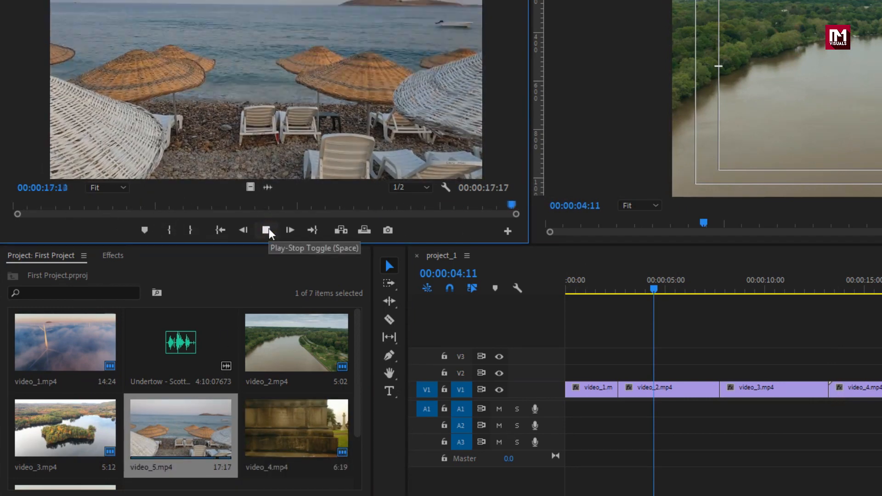
pyautogui.click(266, 230)
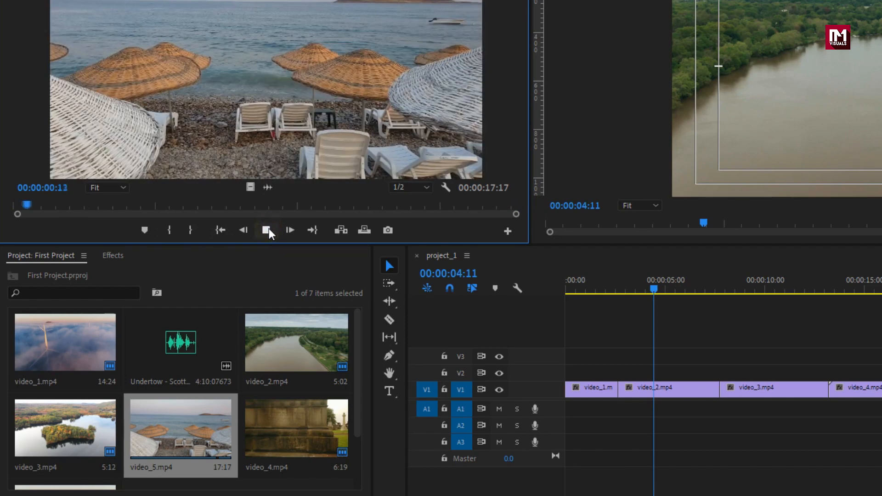
pyautogui.click(271, 233)
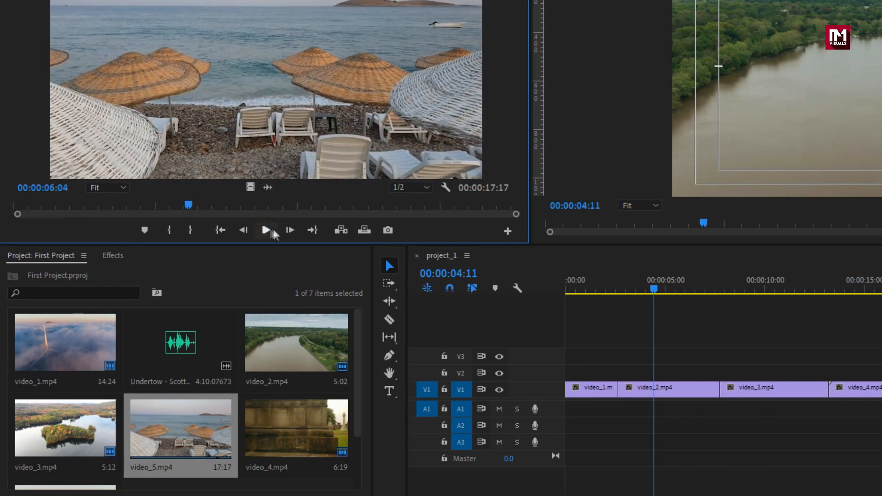
# Mark a 00:00:07:22 range of video_5.mp4 ending at 00:00:10:08 and place only its video after video_4.mp4 on track V1.
pyautogui.moveTo(188, 205); pyautogui.dragTo(305, 205)
pyautogui.click(172, 231)
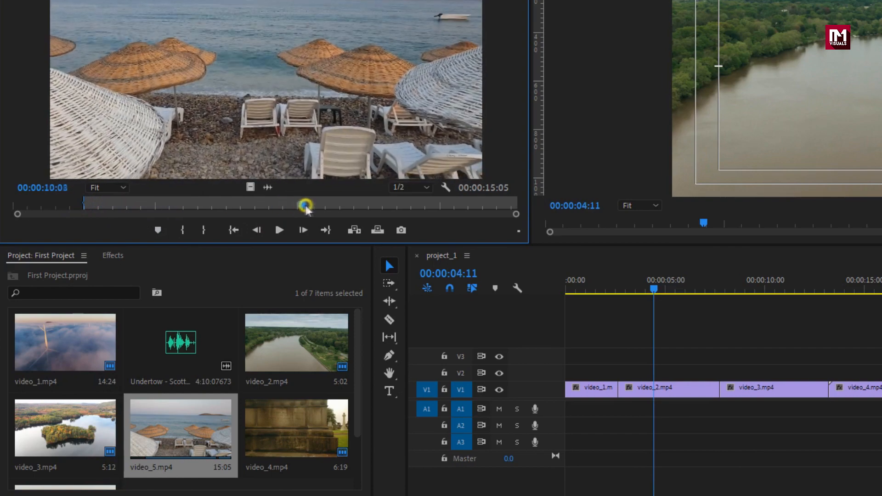
pyautogui.click(203, 230)
pyautogui.moveTo(251, 187); pyautogui.dragTo(881, 391)
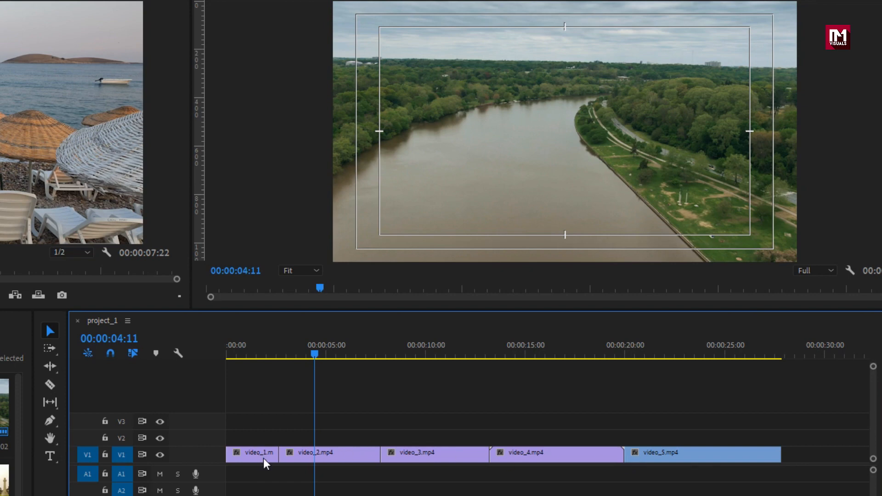
# Apply the Cross Dissolve video transition at the cut between video_1.mp4 and video_2.mp4 and scrub over it.
pyautogui.click(276, 452)
pyautogui.moveTo(279, 355)
pyautogui.mouseDown()
pyautogui.moveTo(268, 355)
pyautogui.moveTo(285, 354)
pyautogui.mouseUp()
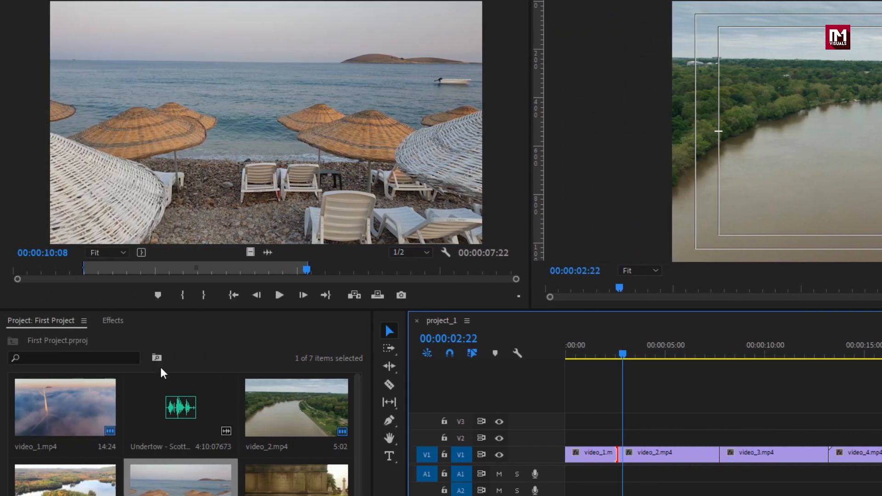
pyautogui.click(113, 321)
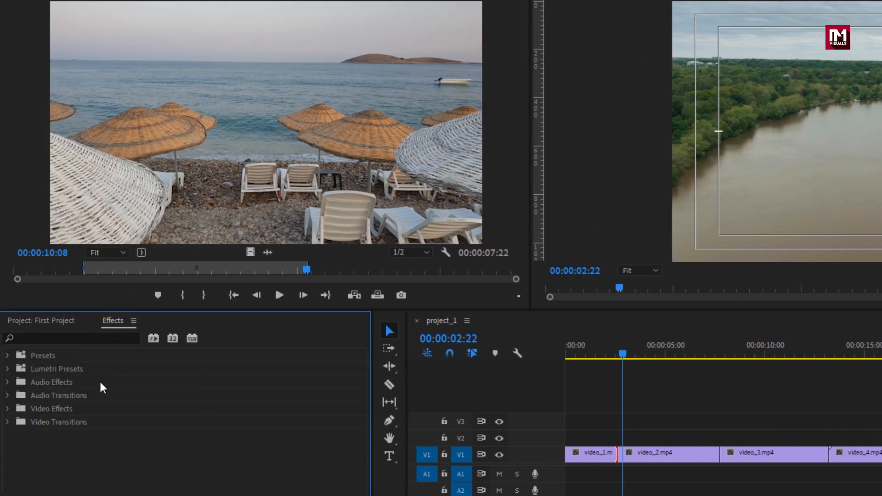
pyautogui.click(6, 421)
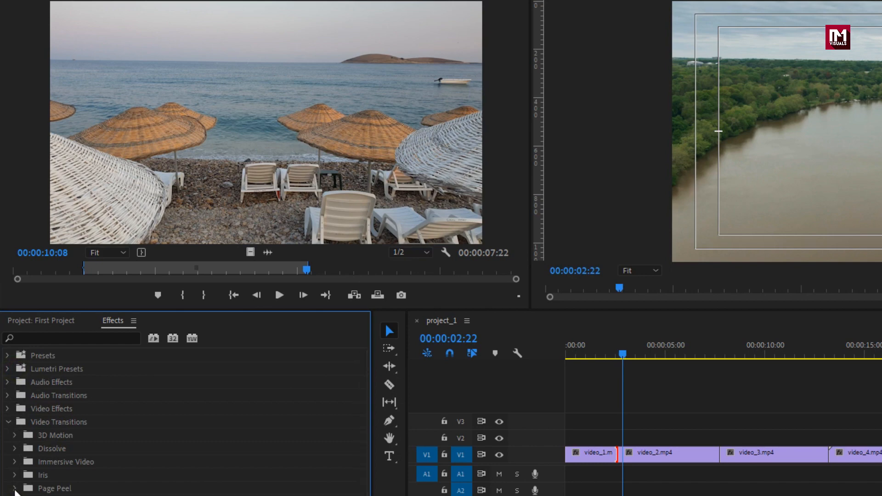
pyautogui.click(15, 463)
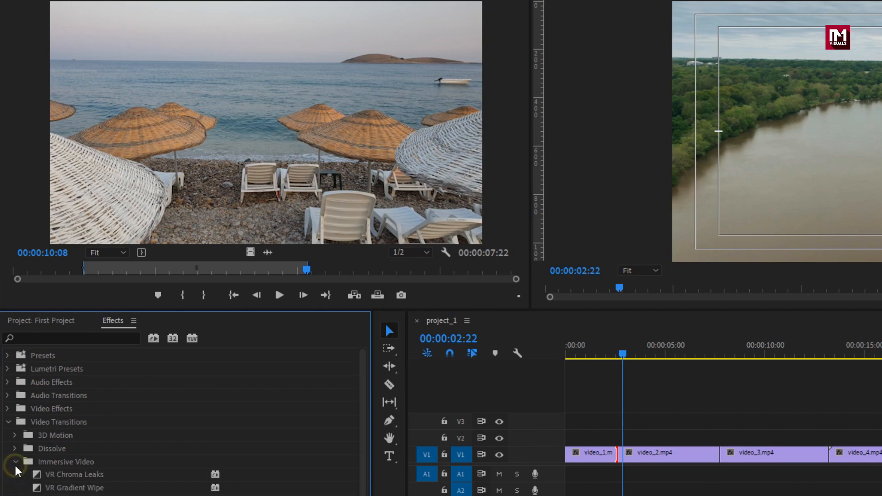
pyautogui.click(16, 462)
pyautogui.click(15, 448)
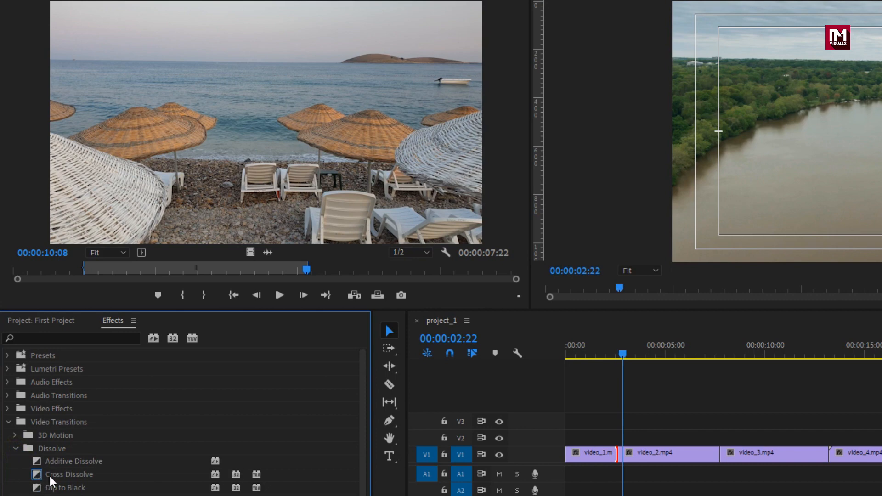
pyautogui.click(63, 475)
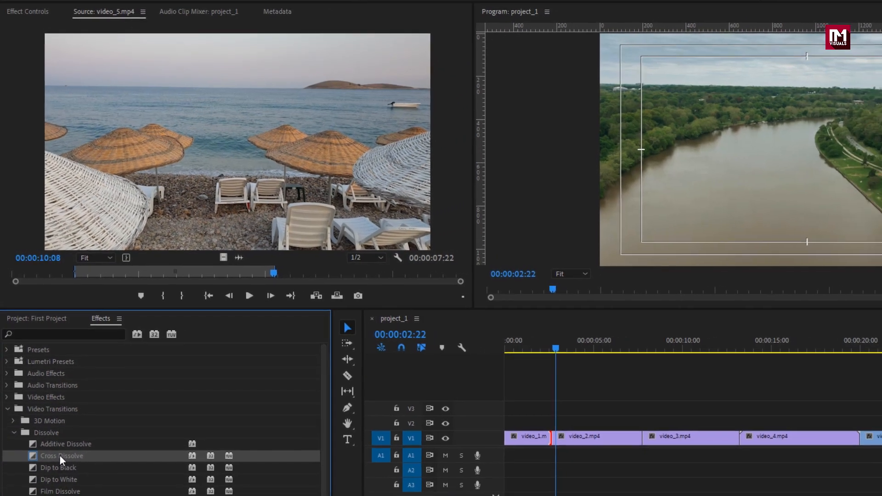
pyautogui.click(67, 474)
pyautogui.moveTo(60, 456)
pyautogui.mouseDown()
pyautogui.moveTo(456, 457)
pyautogui.moveTo(549, 436)
pyautogui.moveTo(550, 444)
pyautogui.mouseUp()
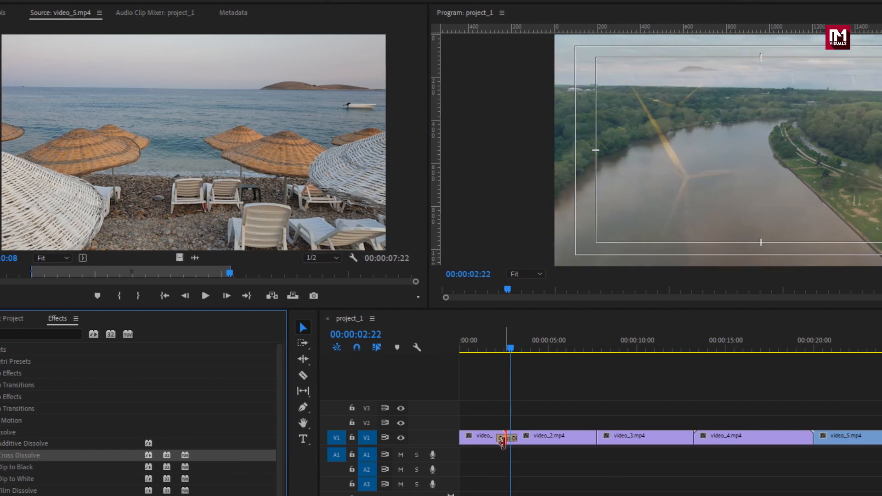
pyautogui.moveTo(435, 348); pyautogui.dragTo(418, 354)
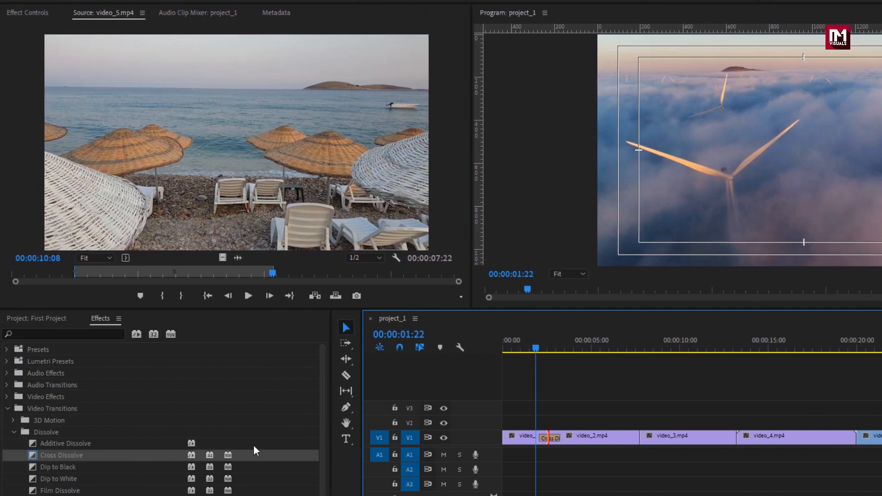
# Add Cross Dissolve transitions between video_2.mp4 and video_3.mp4 and at the start of video_4.mp4.
pyautogui.moveTo(66, 456); pyautogui.dragTo(640, 437)
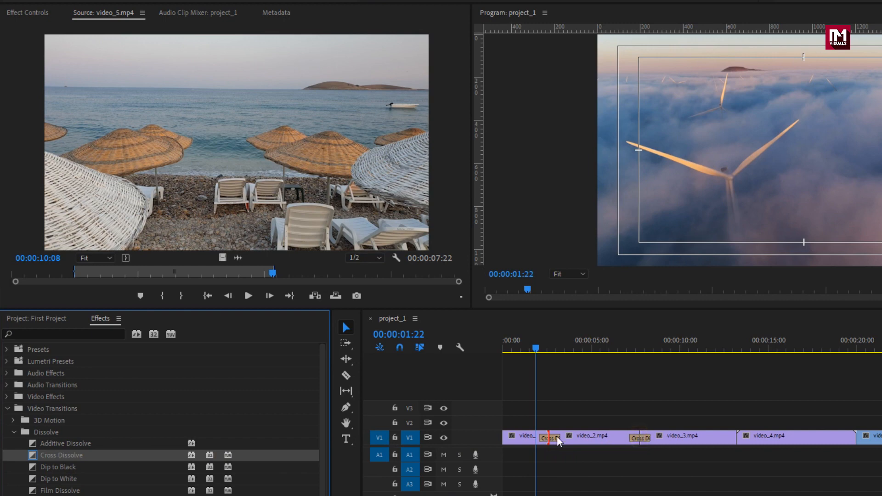
pyautogui.moveTo(93, 456); pyautogui.dragTo(746, 441)
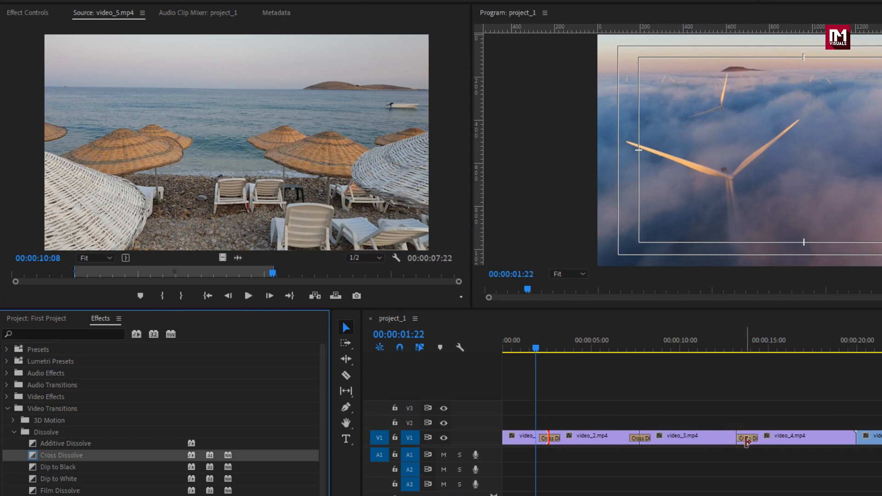
# Shift the Cross Dissolve before video_4.mp4 earlier so it straddles the cut with video_3.mp4, and scrub over it.
pyautogui.click(746, 441)
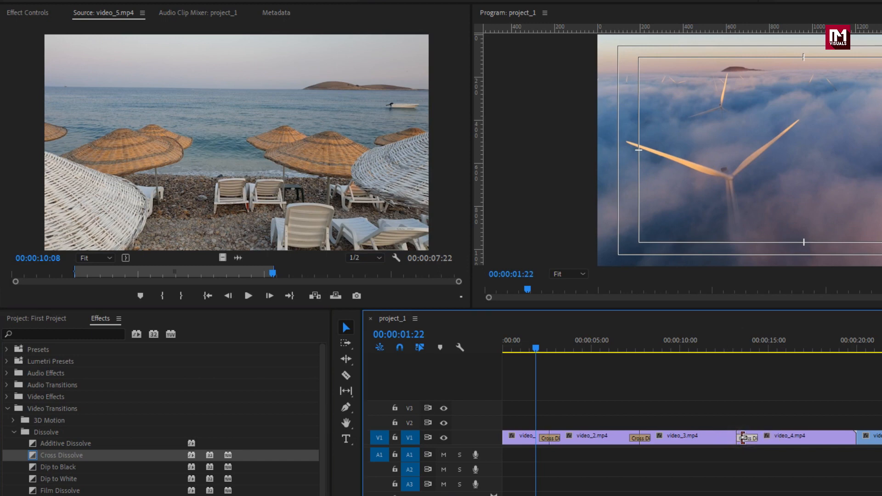
pyautogui.click(45, 14)
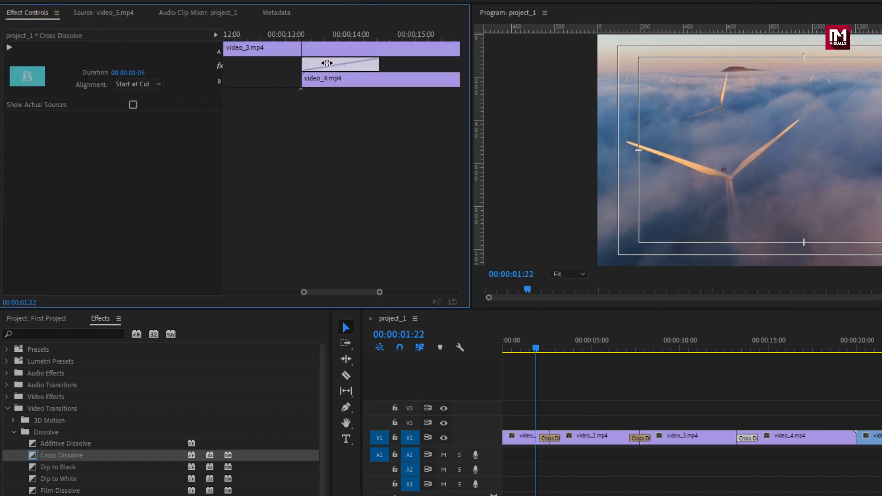
pyautogui.moveTo(326, 63); pyautogui.dragTo(304, 66)
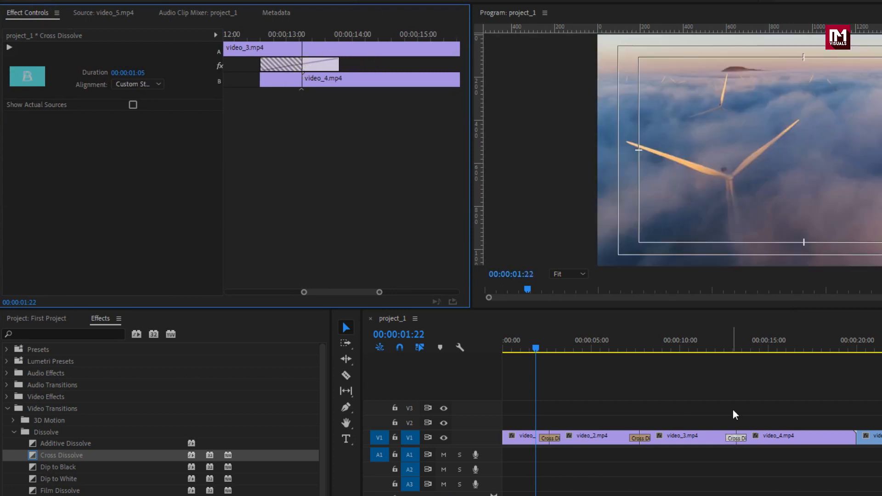
pyautogui.moveTo(721, 347); pyautogui.dragTo(746, 347)
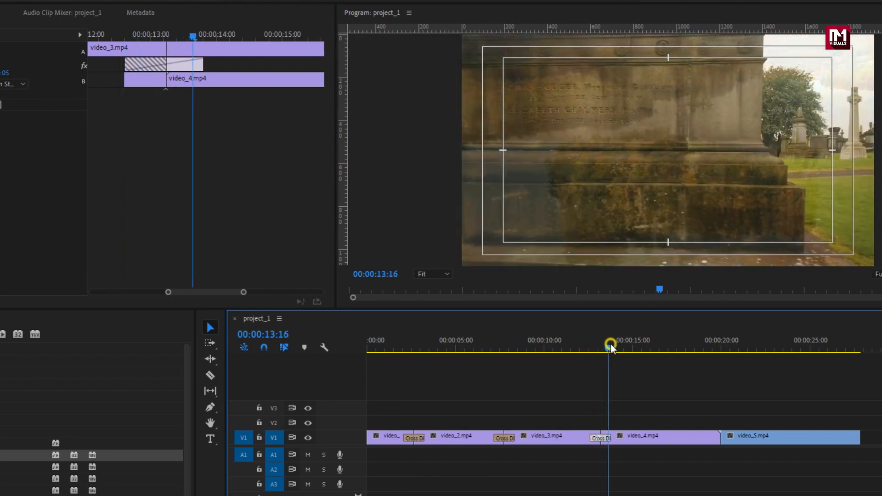
pyautogui.moveTo(611, 347); pyautogui.dragTo(573, 354)
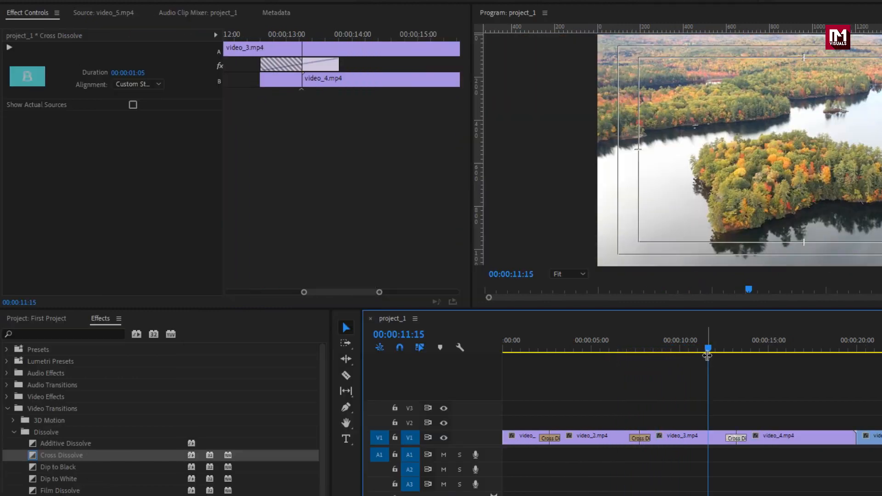
# Add a Cross Dissolve between video_4.mp4 and video_5.mp4, center it on the cut and scrub over it.
pyautogui.moveTo(67, 455); pyautogui.dragTo(848, 441)
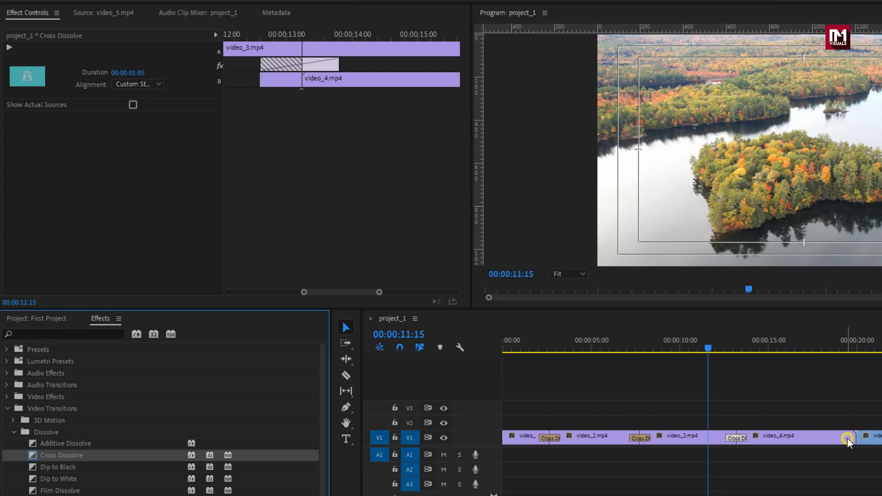
pyautogui.click(343, 64)
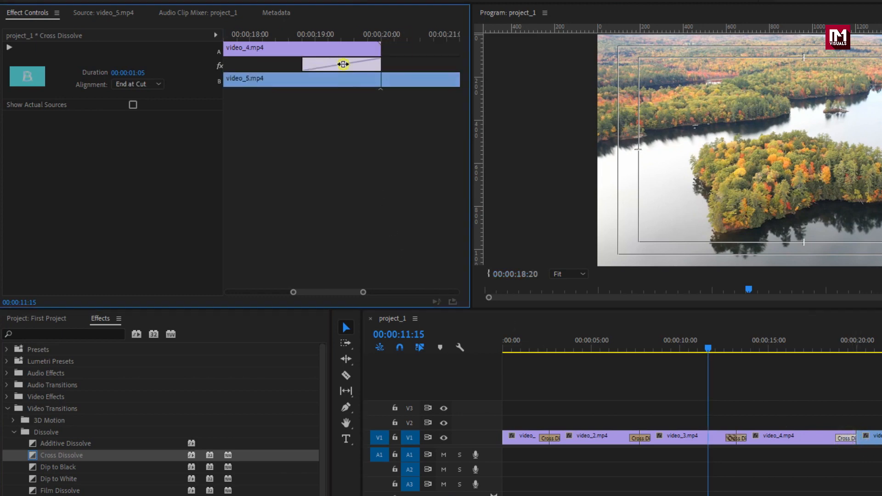
pyautogui.moveTo(343, 64); pyautogui.dragTo(385, 64)
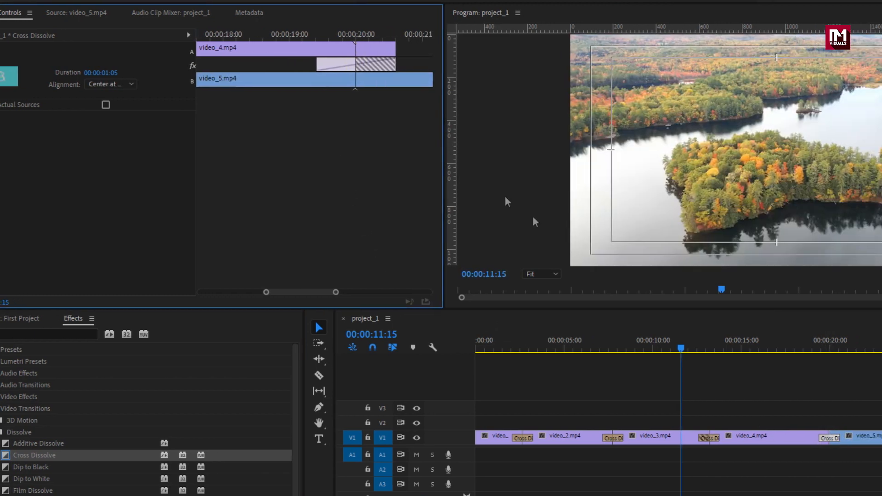
pyautogui.moveTo(819, 350)
pyautogui.mouseDown()
pyautogui.moveTo(840, 350)
pyautogui.moveTo(820, 349)
pyautogui.mouseUp()
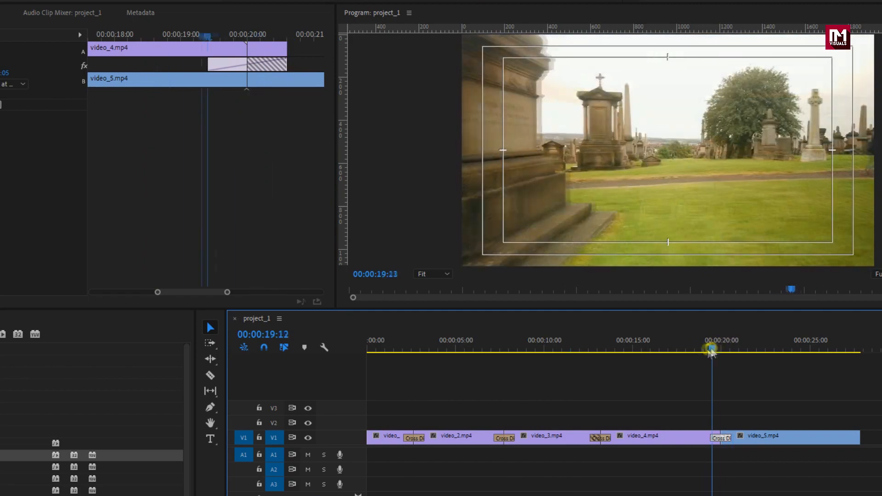
pyautogui.moveTo(711, 350); pyautogui.dragTo(728, 351)
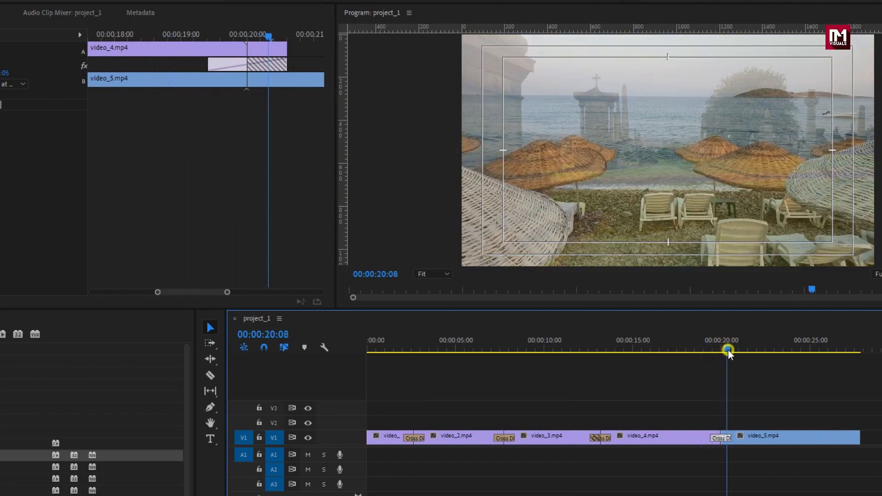
# Apply the Gaussian Blur video effect to video_1.mp4 with the playhead at the start of the sequence.
pyautogui.click(386, 442)
pyautogui.moveTo(377, 349); pyautogui.dragTo(364, 351)
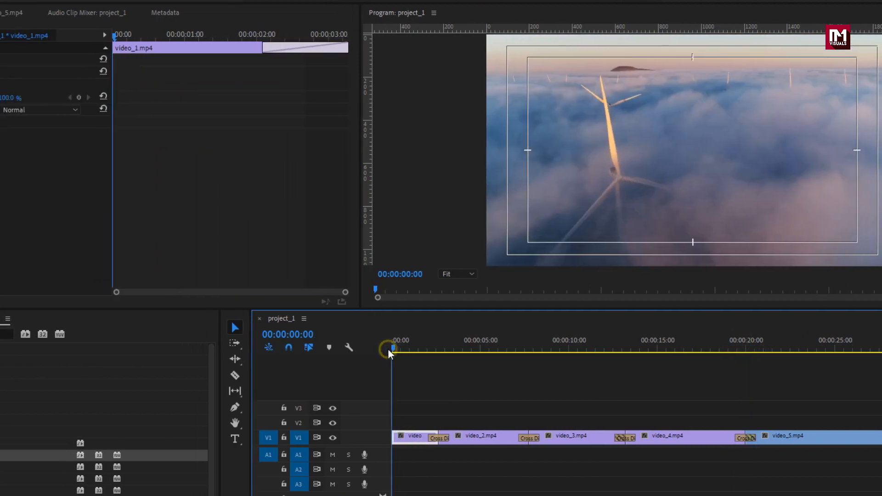
pyautogui.click(12, 431)
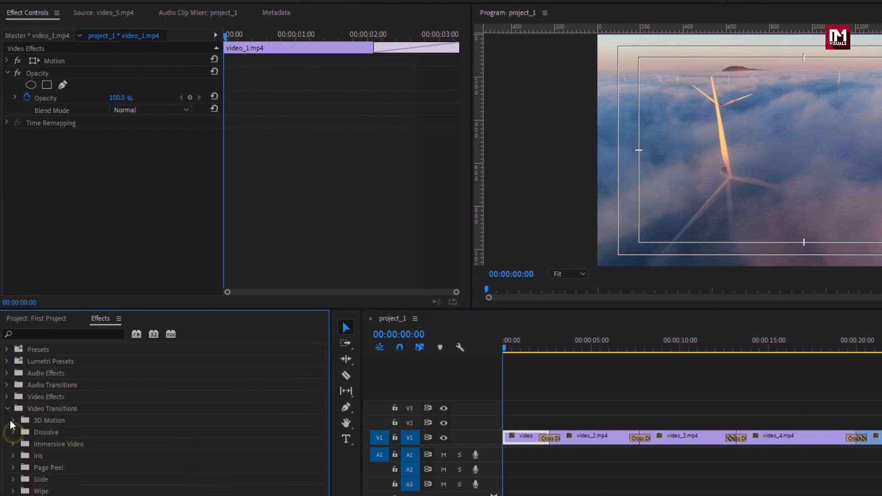
pyautogui.click(7, 408)
pyautogui.click(41, 397)
pyautogui.click(7, 398)
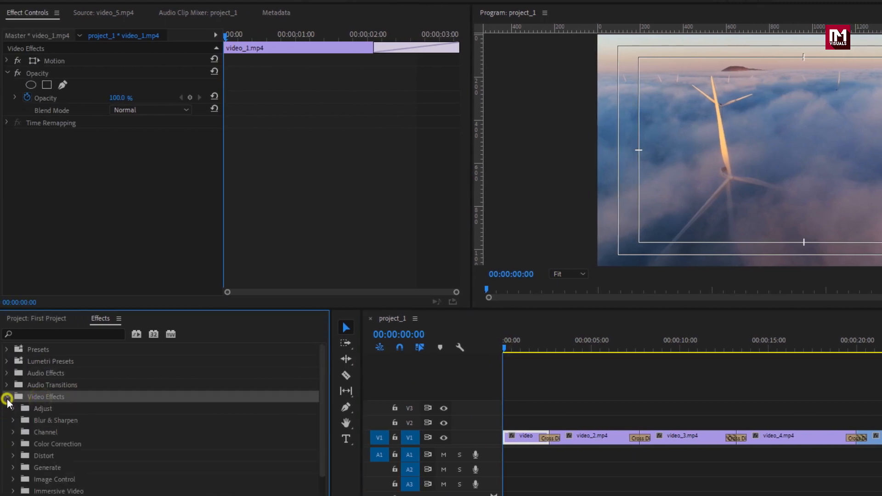
pyautogui.click(12, 421)
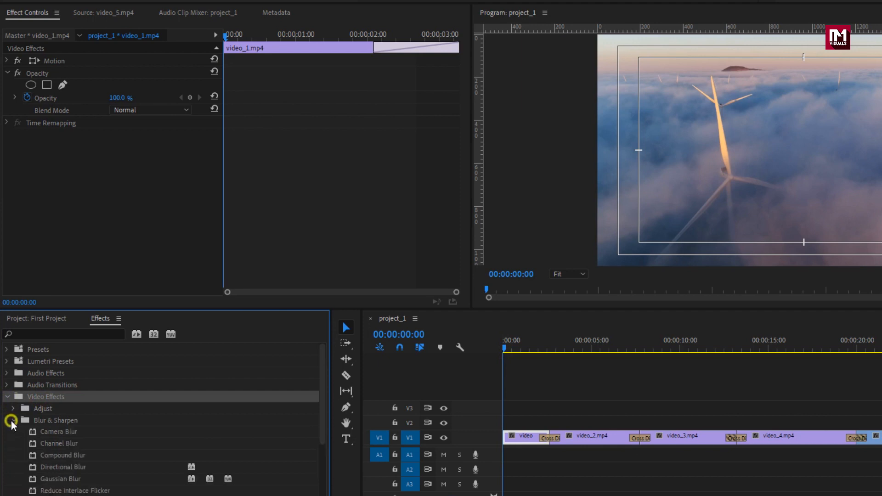
pyautogui.click(50, 479)
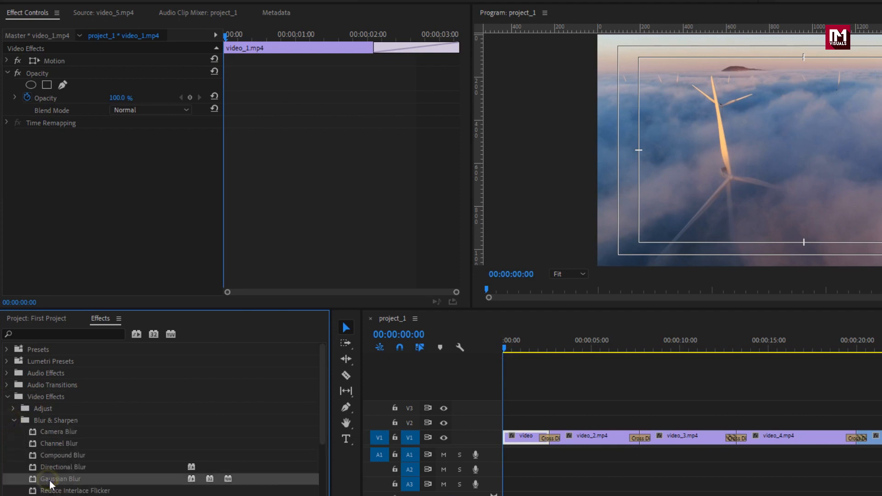
pyautogui.moveTo(128, 474); pyautogui.dragTo(511, 440)
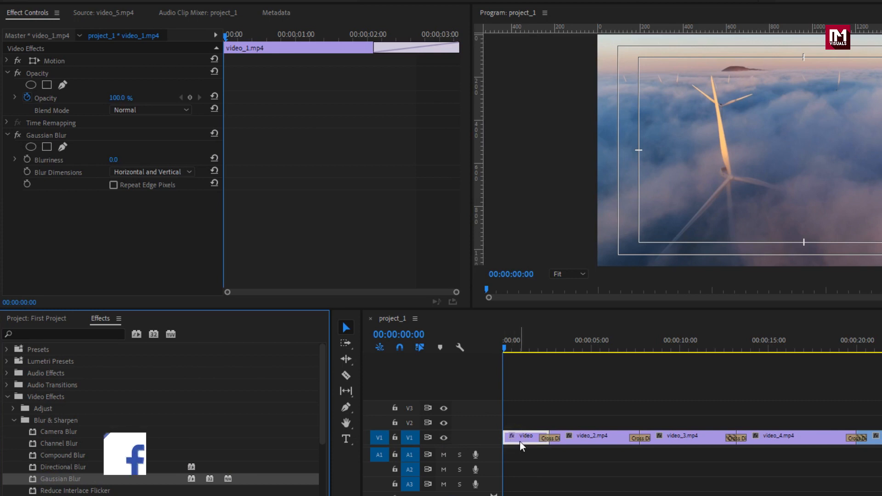
# Try out the Gaussian Blur strength on video_1.mp4 and set its Blurriness to 50.
pyautogui.click(521, 440)
pyautogui.click(54, 136)
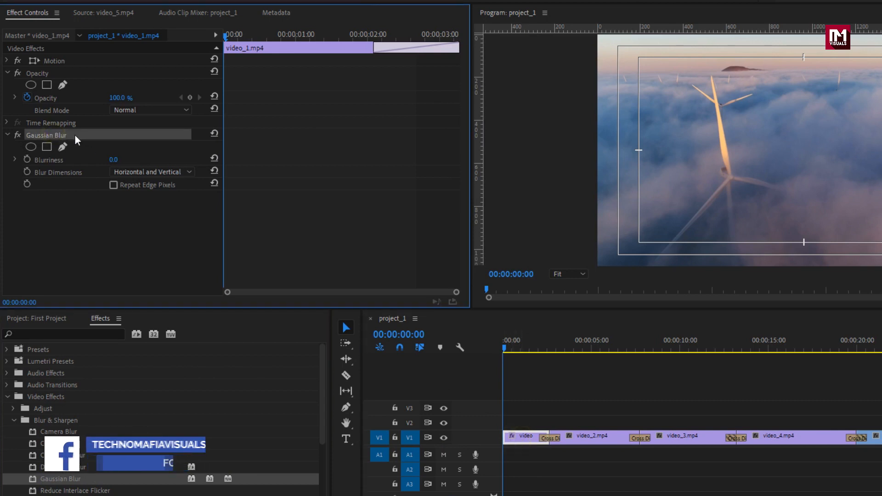
pyautogui.moveTo(113, 159); pyautogui.dragTo(159, 157)
pyautogui.moveTo(161, 156); pyautogui.dragTo(155, 159)
pyautogui.click(112, 161)
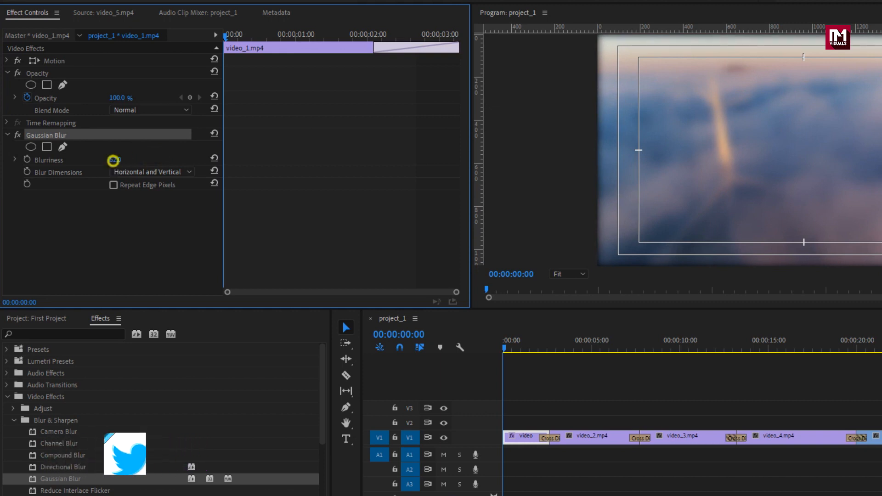
pyautogui.write('50')
pyautogui.press('Return')
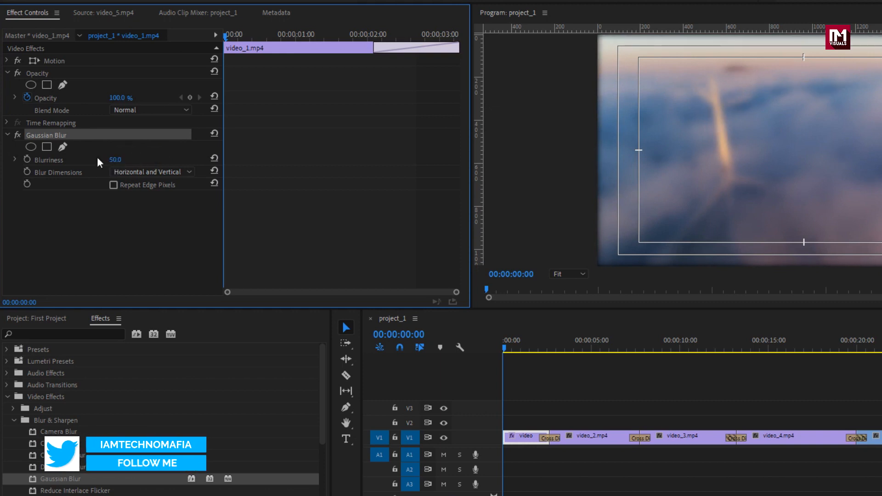
# Keyframe the Blurriness of video_1.mp4 at 50 on 00:00:00:00 and 0 on 00:00:01:00, and scrub back to the start.
pyautogui.moveTo(222, 35)
pyautogui.mouseDown()
pyautogui.moveTo(331, 39)
pyautogui.moveTo(220, 42)
pyautogui.mouseUp()
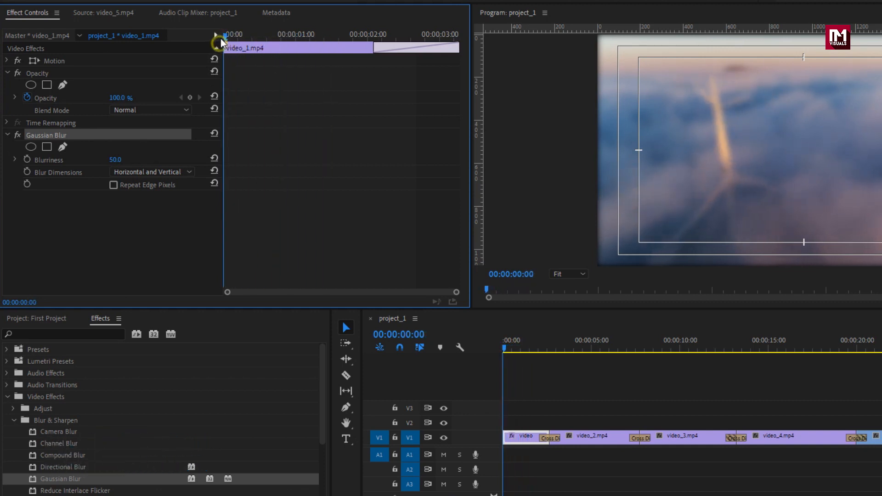
pyautogui.click(28, 160)
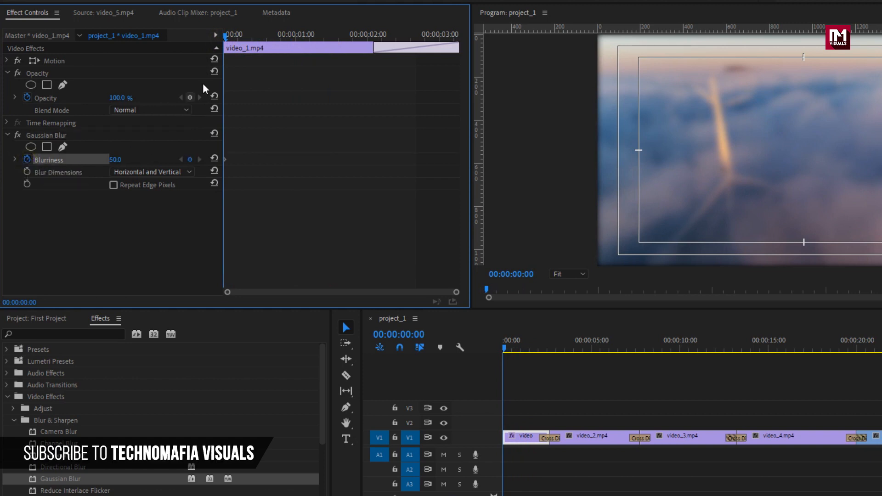
pyautogui.moveTo(225, 44); pyautogui.dragTo(299, 45)
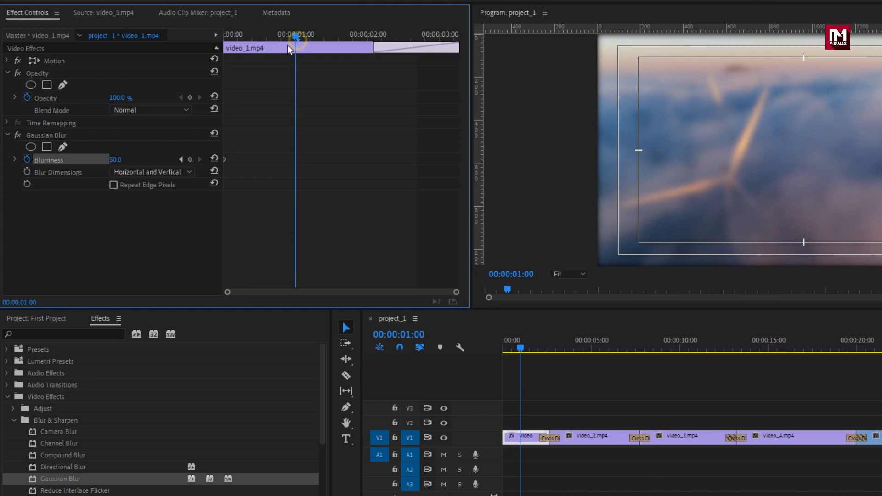
pyautogui.moveTo(120, 160); pyautogui.dragTo(35, 165)
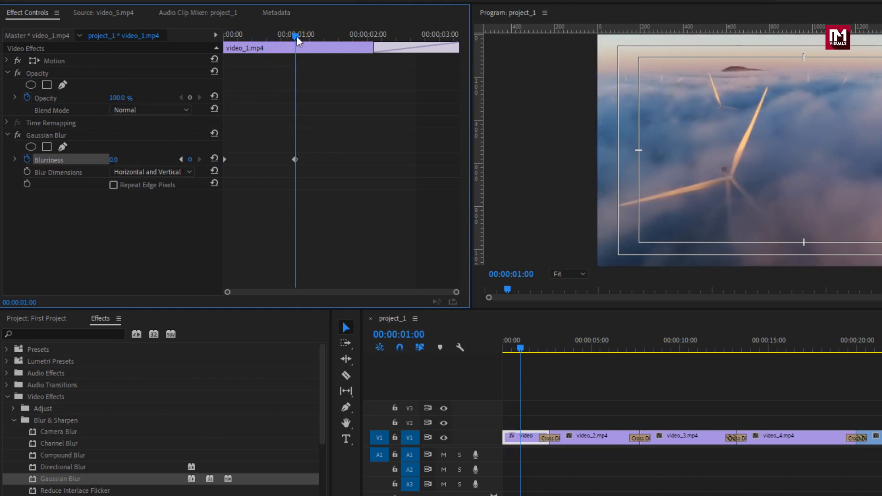
pyautogui.moveTo(296, 37); pyautogui.dragTo(214, 44)
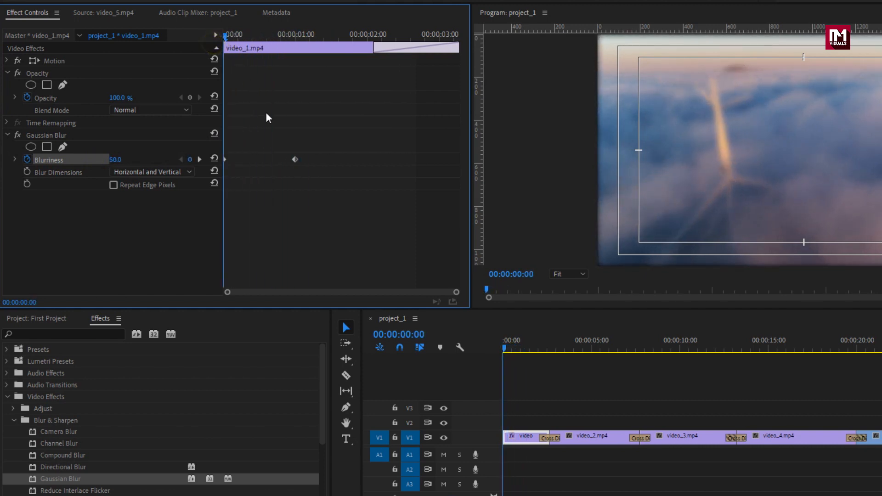
# Apply Ease In to the Blurriness keyframe at 00:00:01:00 and enable Repeat Edge Pixels for the Gaussian Blur.
pyautogui.rightClick(295, 161)
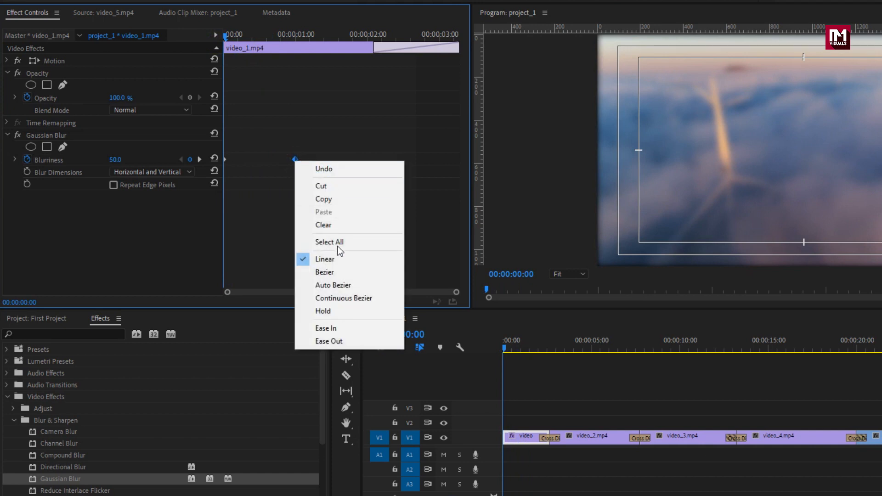
pyautogui.click(345, 328)
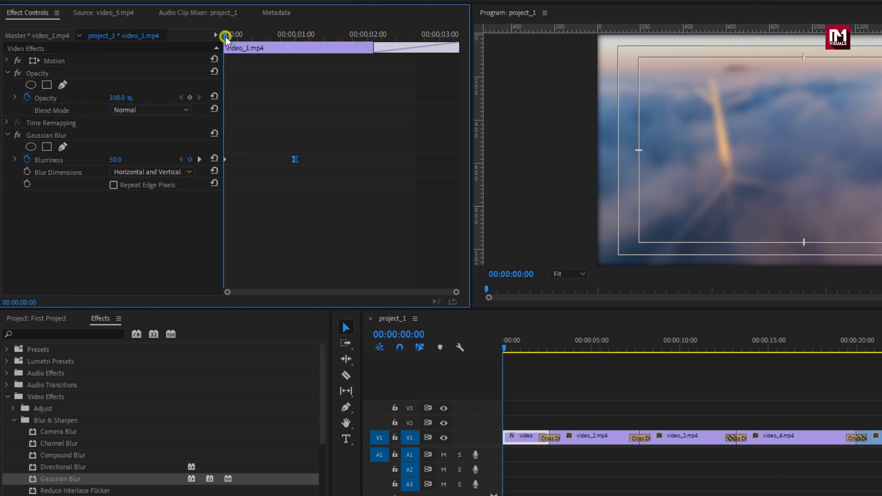
pyautogui.moveTo(227, 35)
pyautogui.mouseDown()
pyautogui.moveTo(295, 39)
pyautogui.moveTo(240, 39)
pyautogui.mouseUp()
pyautogui.click(113, 186)
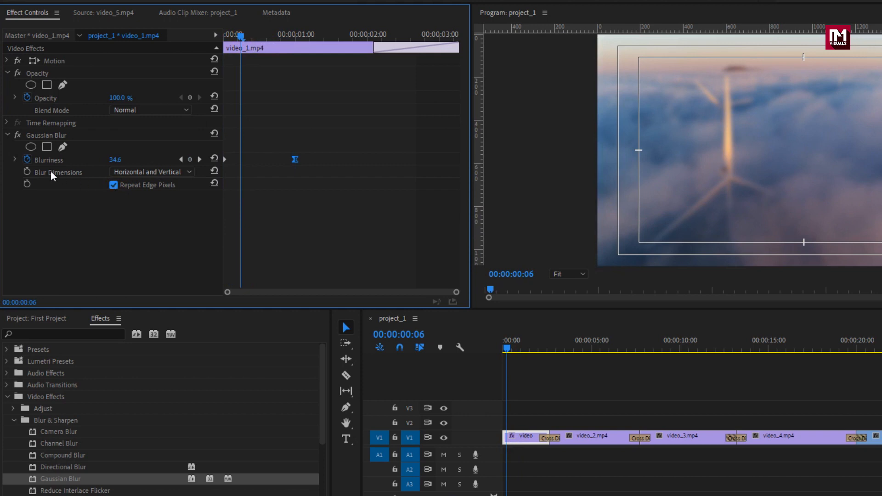
# Stretch the second Blurriness keyframe's curve handle toward the first keyframe and play the sequence to check the blur.
pyautogui.click(14, 160)
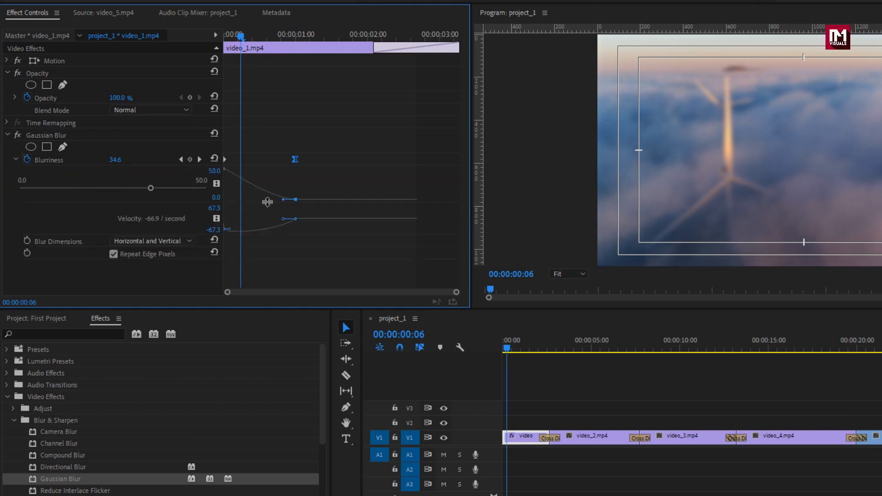
pyautogui.moveTo(283, 200); pyautogui.dragTo(247, 199)
pyautogui.click(510, 348)
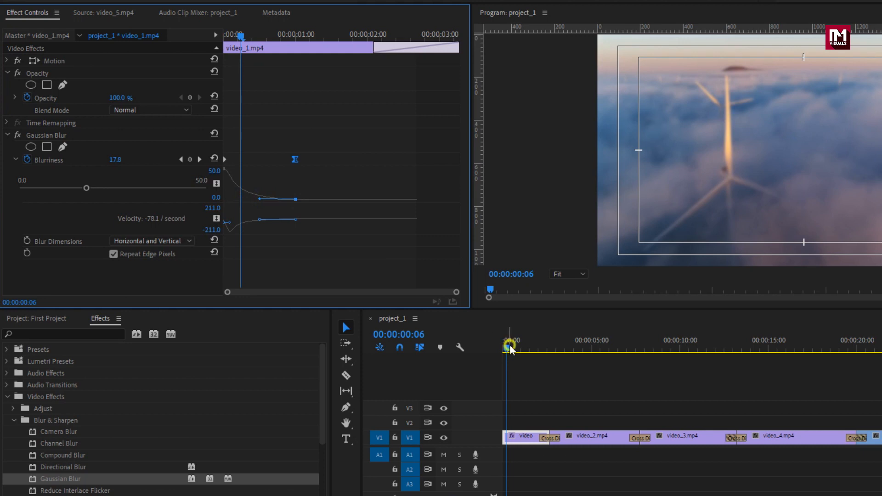
pyautogui.press('space')
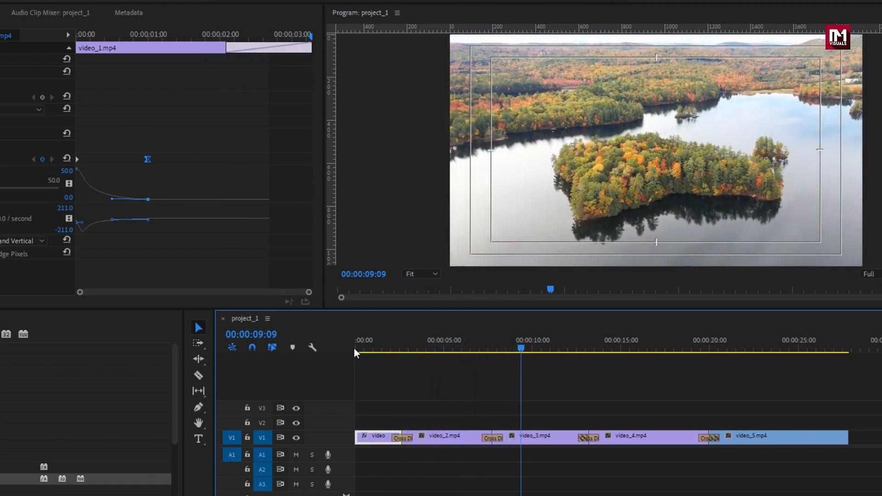
pyautogui.click(356, 347)
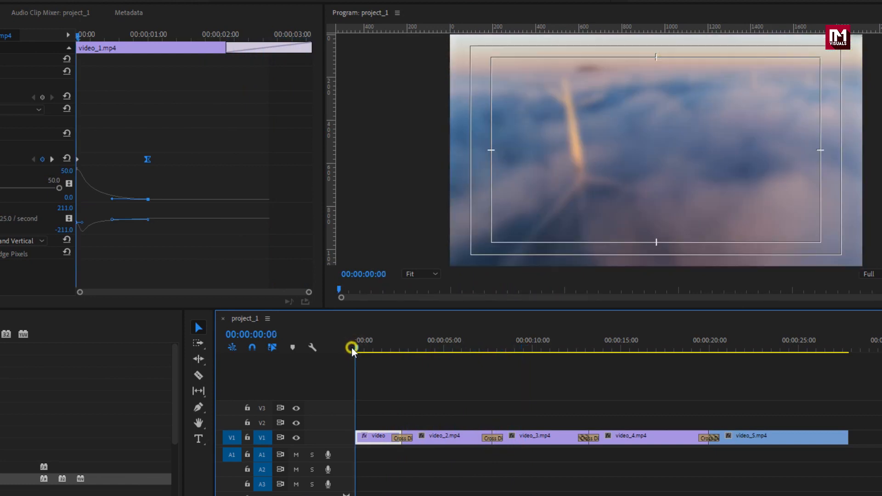
# Add a text box with the title "Premiere Pro" over most of the frame, starting at 00:00:00:12.
pyautogui.moveTo(357, 348)
pyautogui.mouseDown()
pyautogui.moveTo(379, 348)
pyautogui.moveTo(364, 345)
pyautogui.mouseUp()
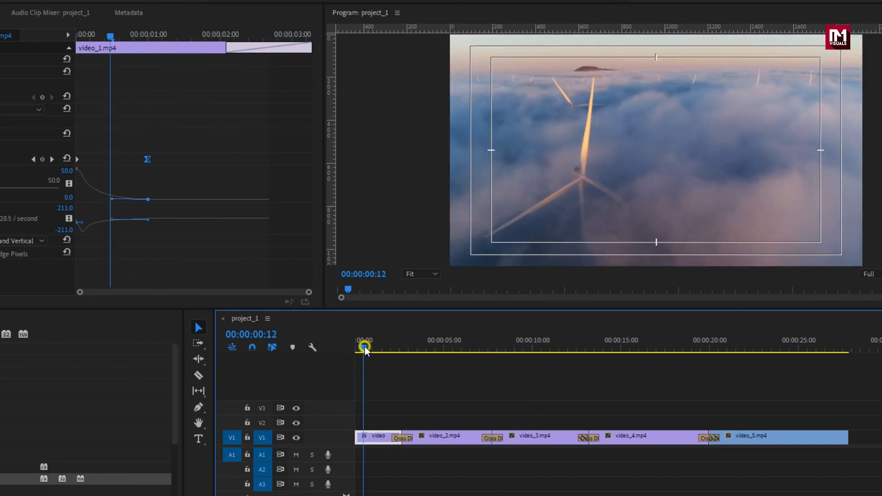
pyautogui.click(199, 440)
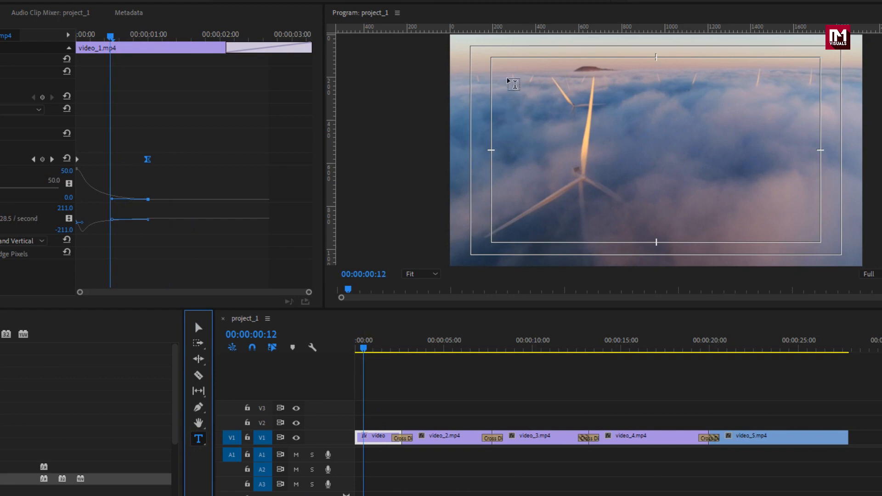
pyautogui.moveTo(507, 73)
pyautogui.mouseDown()
pyautogui.moveTo(612, 111)
pyautogui.moveTo(814, 228)
pyautogui.mouseUp()
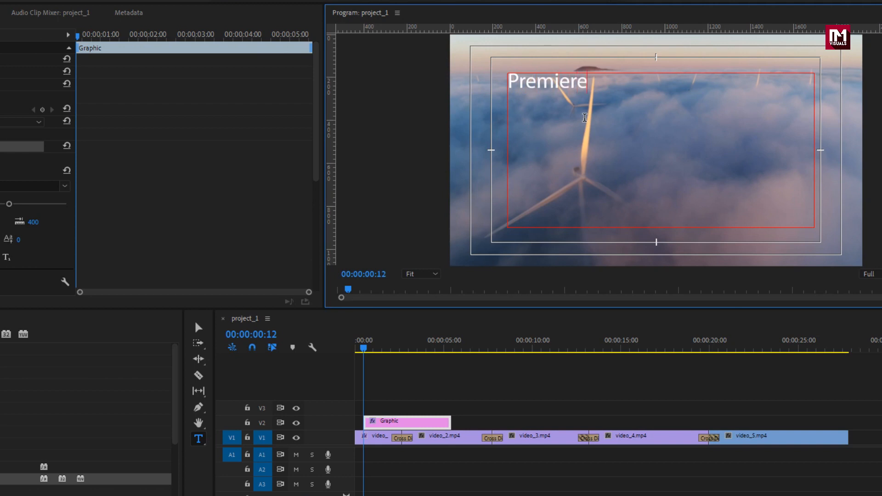
pyautogui.write('ro')
pyautogui.press('Escape')
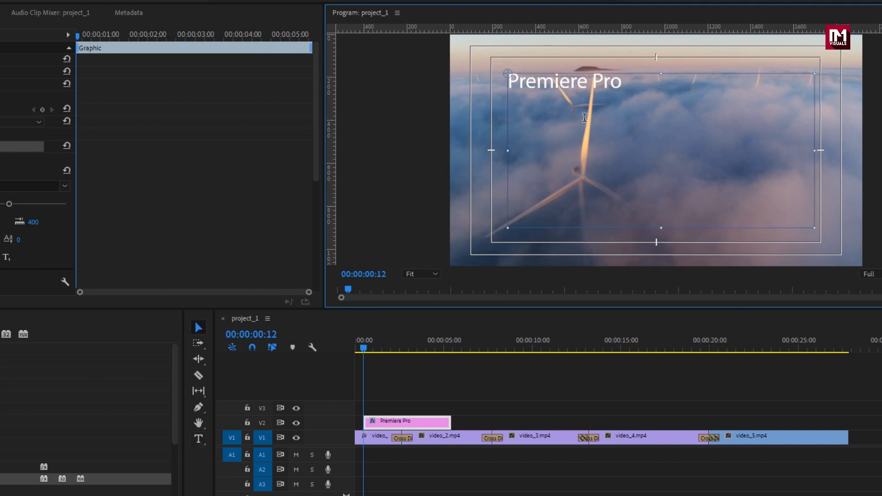
# Shrink the title's text box around its words, move it toward the frame's centre and enlarge the box slightly.
pyautogui.moveTo(564, 99)
pyautogui.mouseDown()
pyautogui.moveTo(592, 152)
pyautogui.moveTo(590, 123)
pyautogui.moveTo(562, 87)
pyautogui.mouseUp()
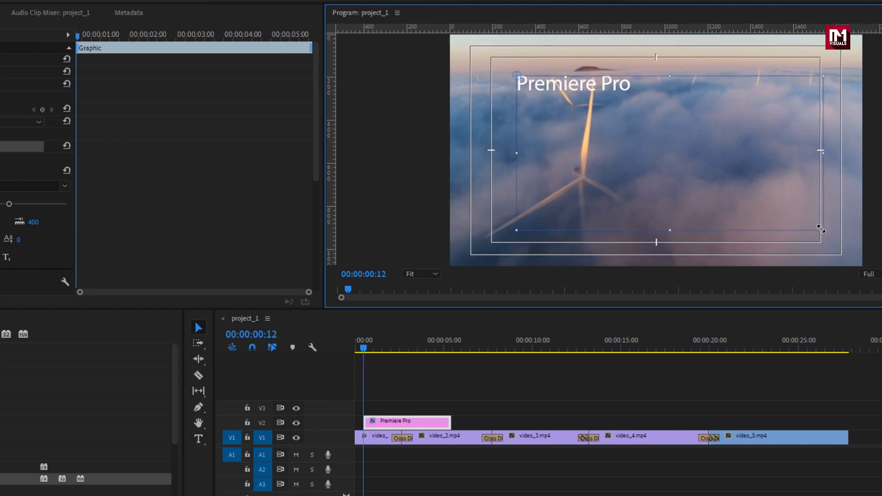
pyautogui.moveTo(821, 228); pyautogui.dragTo(658, 100)
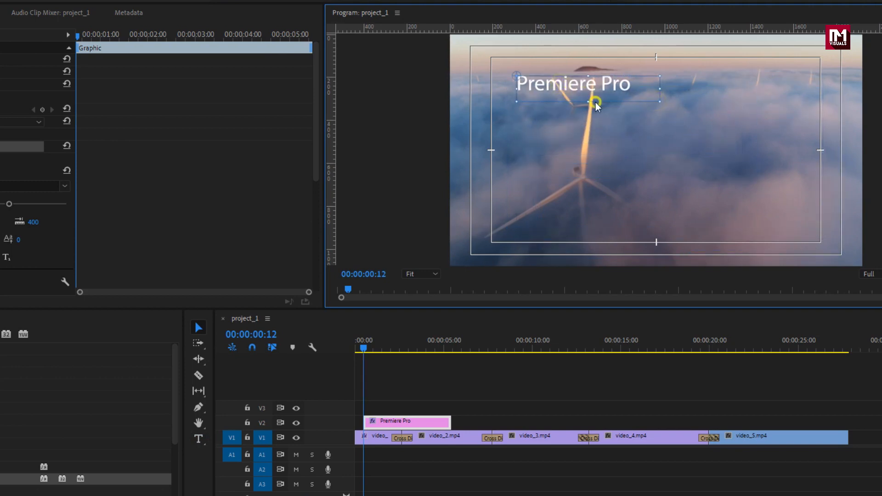
pyautogui.moveTo(596, 105); pyautogui.dragTo(676, 169)
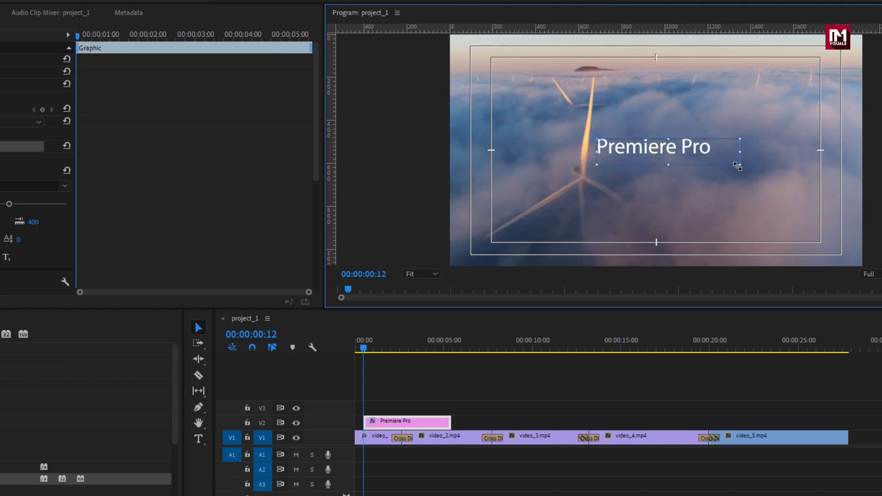
pyautogui.moveTo(737, 166); pyautogui.dragTo(782, 187)
# Set the title's font size to 175, widen its text box to fit one line and recentre it.
pyautogui.moveTo(9, 204); pyautogui.dragTo(16, 205)
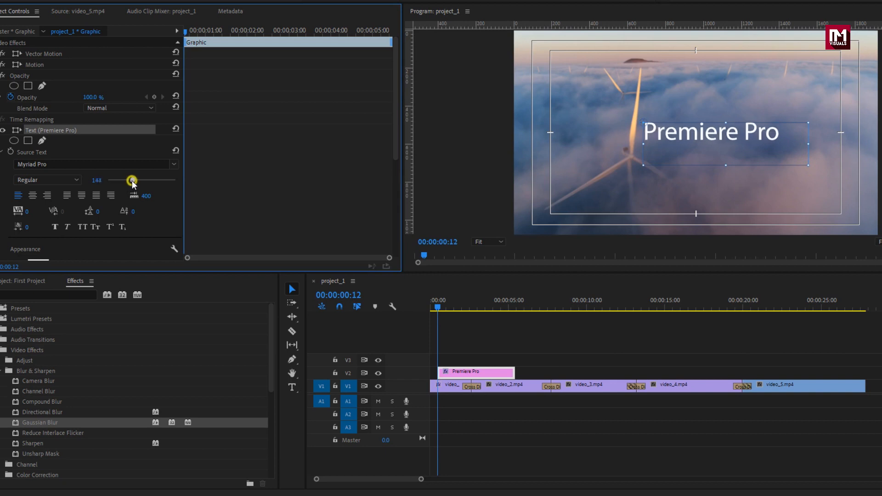
pyautogui.moveTo(132, 181); pyautogui.dragTo(137, 183)
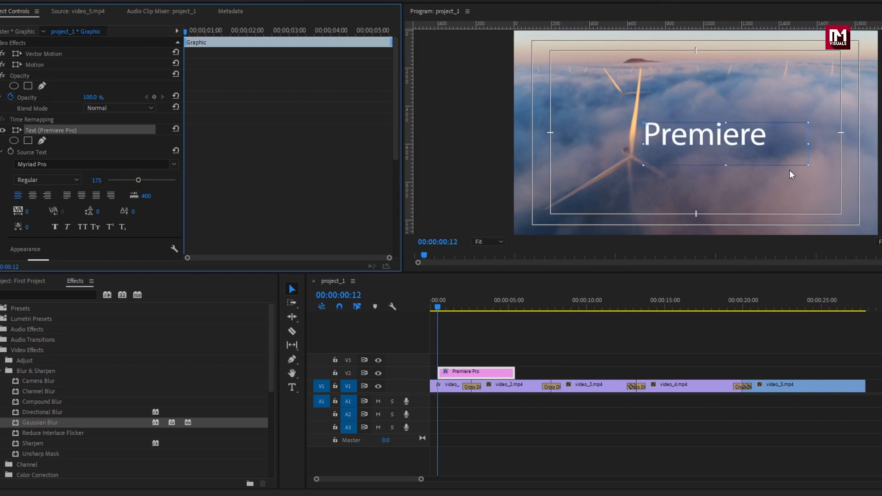
pyautogui.moveTo(807, 166); pyautogui.dragTo(837, 156)
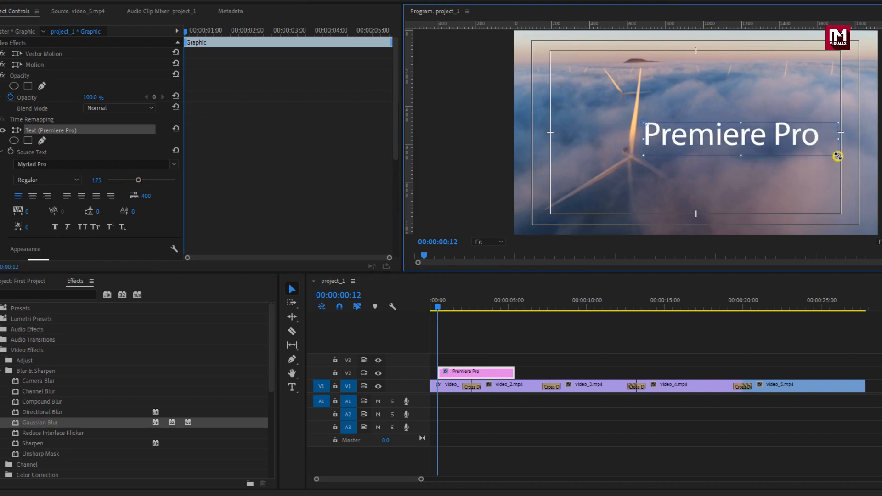
pyautogui.moveTo(710, 146); pyautogui.dragTo(675, 144)
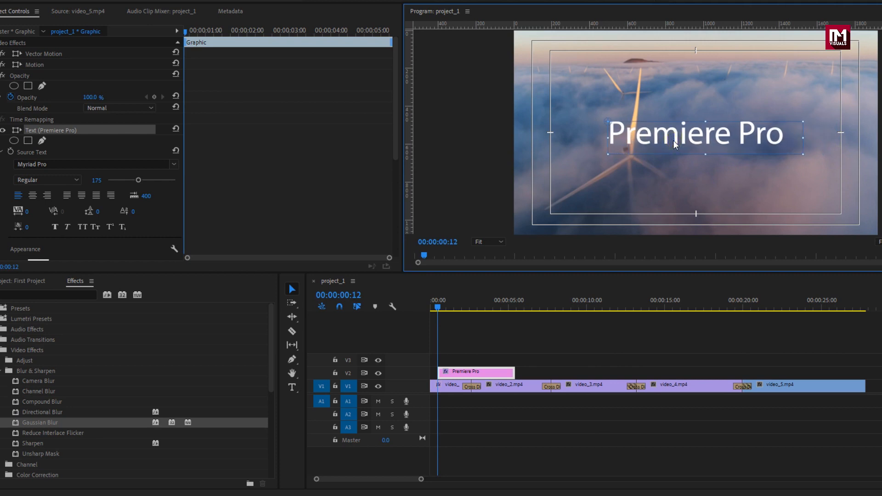
# Center-align the title text and apply Faux Bold and All Caps, keeping the Myriad Pro font.
pyautogui.click(34, 196)
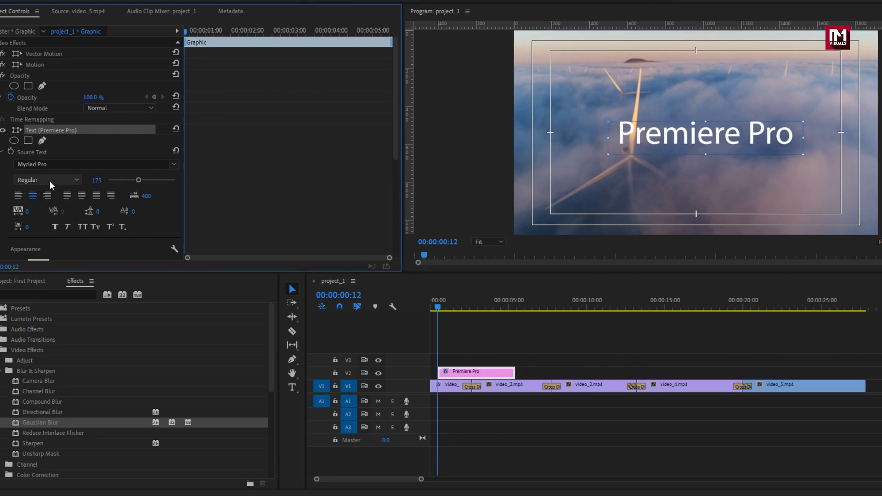
pyautogui.click(58, 164)
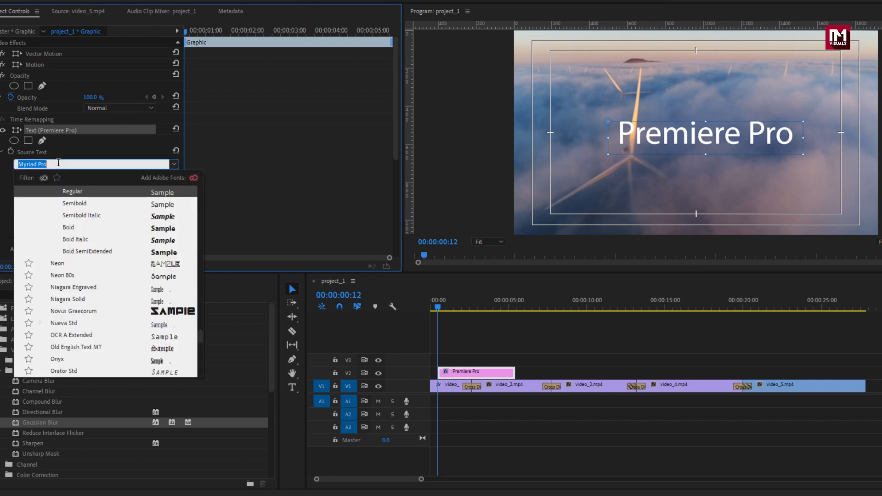
pyautogui.click(58, 163)
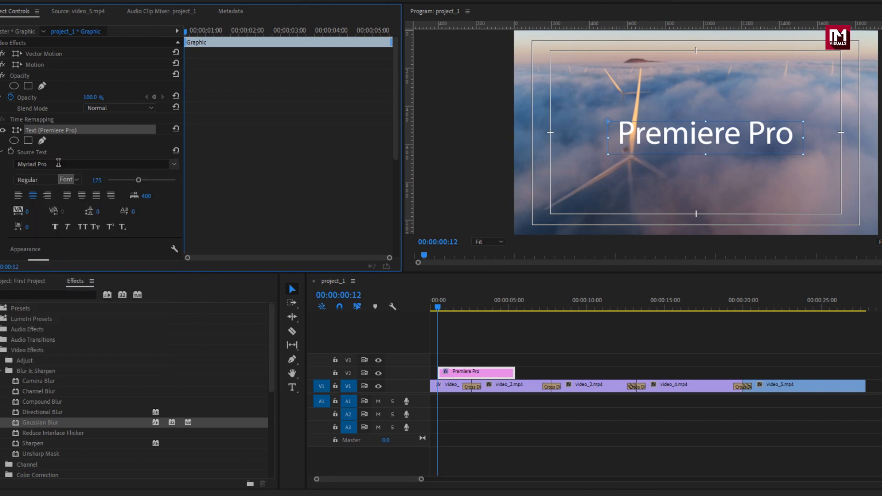
pyautogui.click(55, 227)
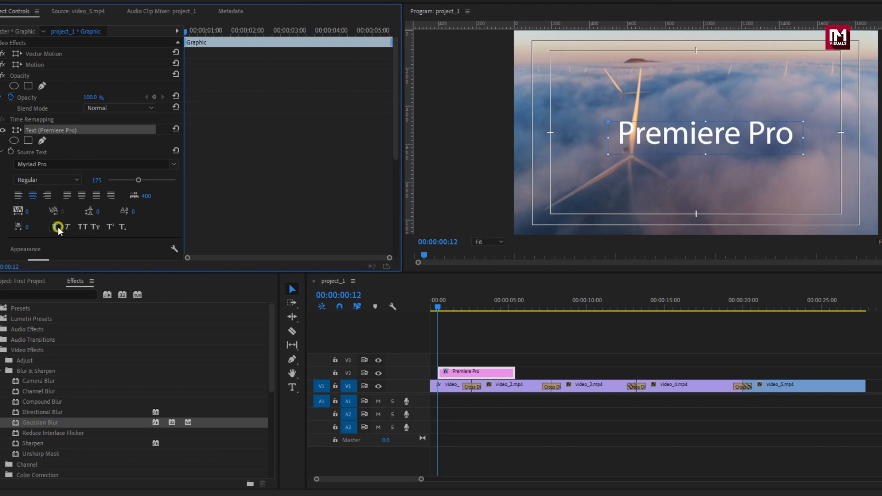
pyautogui.click(83, 227)
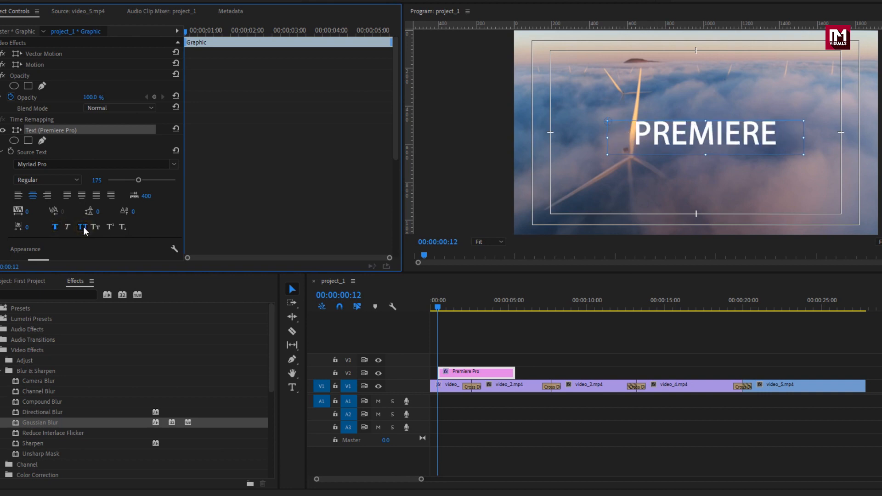
# Widen the title's text box, set the font size to 117 and reposition the title near the frame's centre.
pyautogui.moveTo(804, 154); pyautogui.dragTo(843, 146)
pyautogui.moveTo(733, 138); pyautogui.dragTo(711, 138)
pyautogui.click(128, 181)
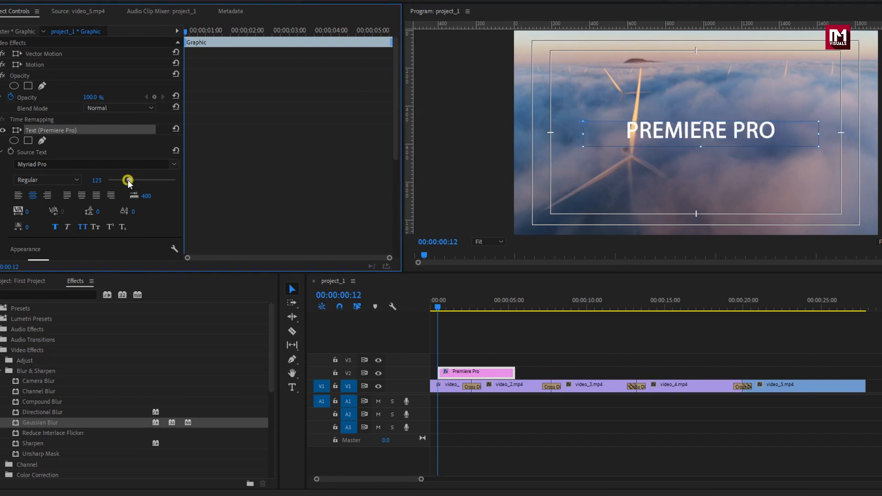
pyautogui.moveTo(127, 181); pyautogui.dragTo(127, 181)
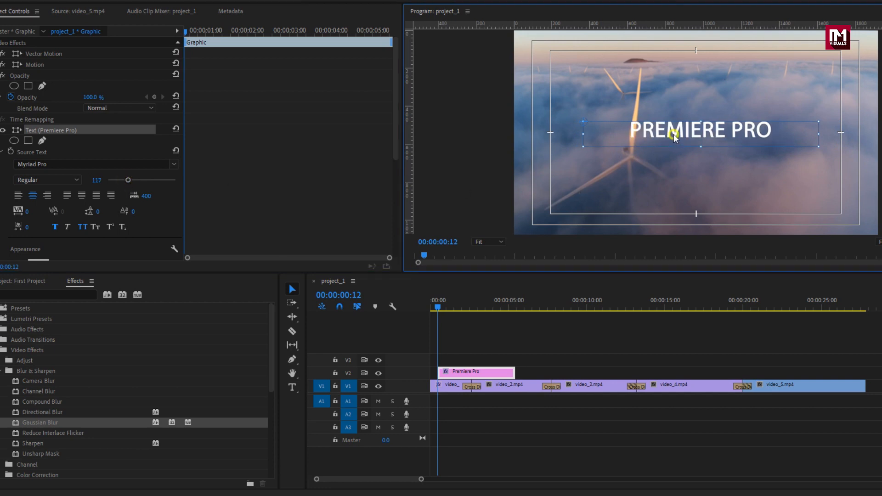
pyautogui.moveTo(674, 137); pyautogui.dragTo(673, 135)
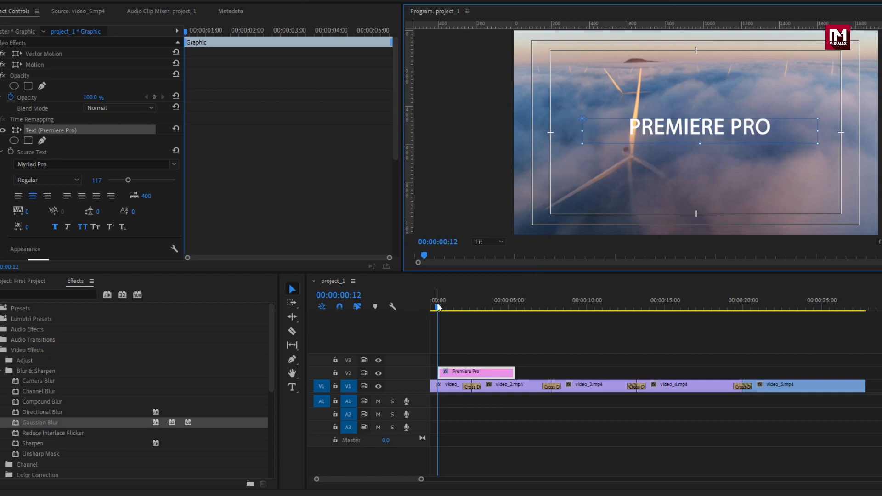
# Start keyframing the text's Transform Opacity at 00:00:00:12 with a value of 0%.
pyautogui.moveTo(438, 306); pyautogui.dragTo(457, 338)
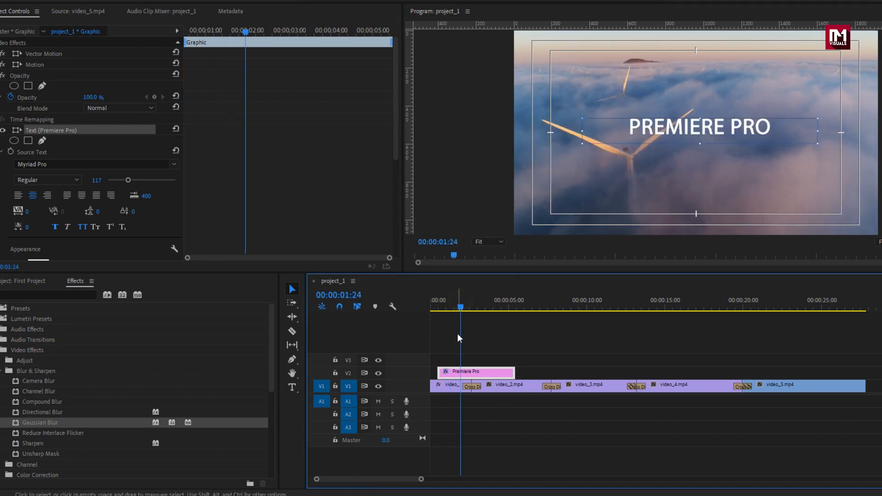
pyautogui.click(2, 152)
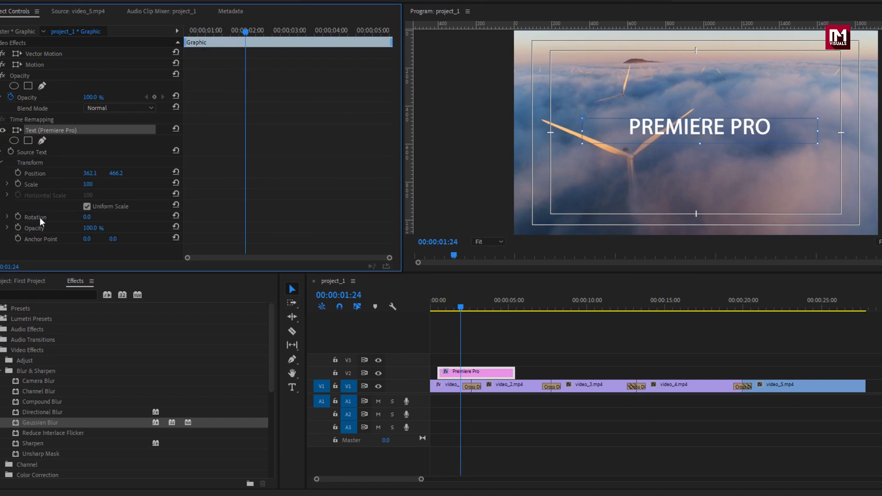
pyautogui.click(39, 229)
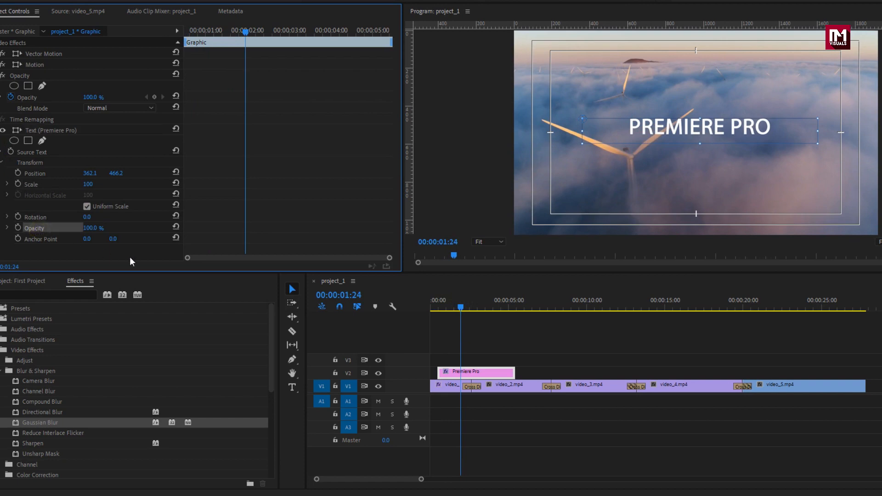
pyautogui.click(436, 308)
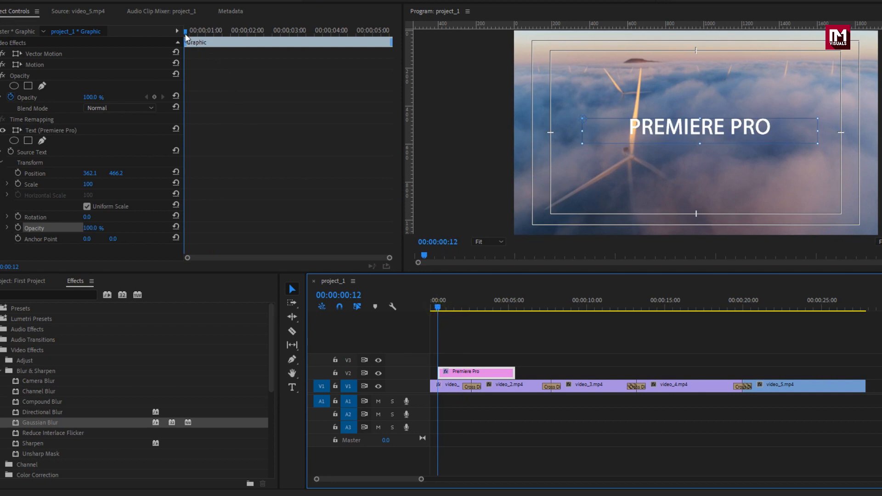
pyautogui.click(18, 228)
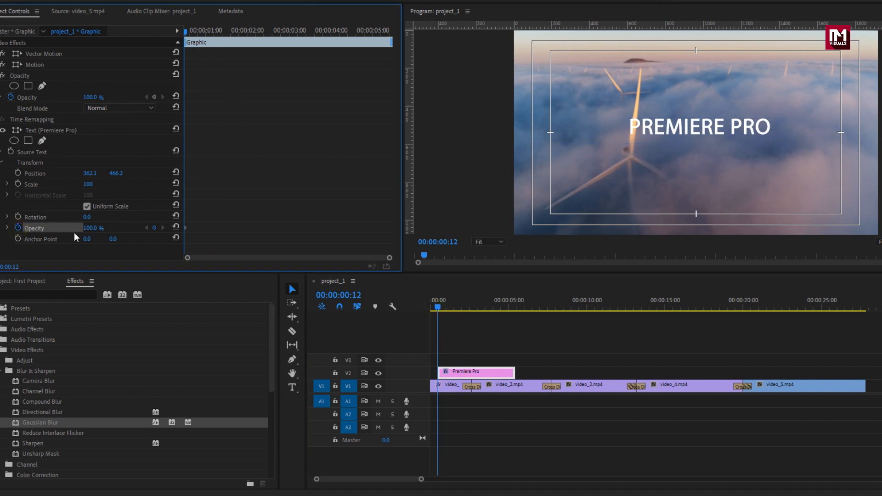
pyautogui.moveTo(91, 231); pyautogui.dragTo(4, 233)
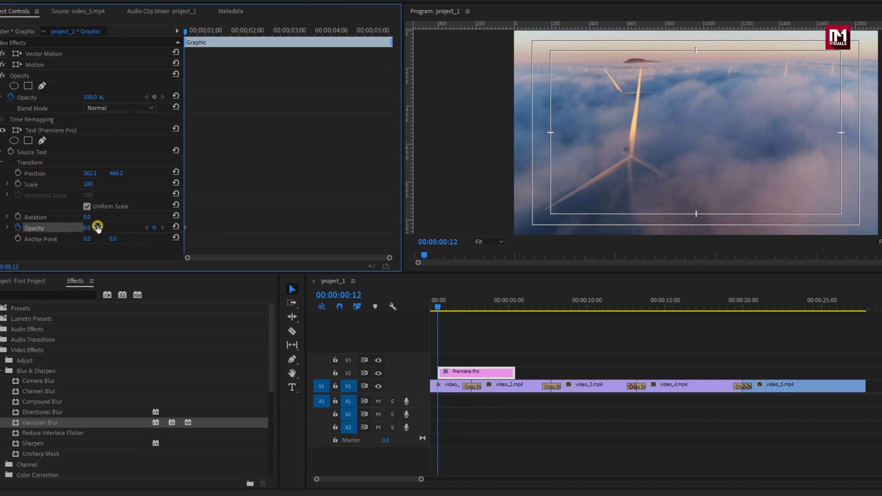
# Add a 100% Opacity keyframe to the title text at 00:00:01:09 and scrub through the fade-in to 00:00:04:03.
pyautogui.moveTo(187, 33); pyautogui.dragTo(222, 32)
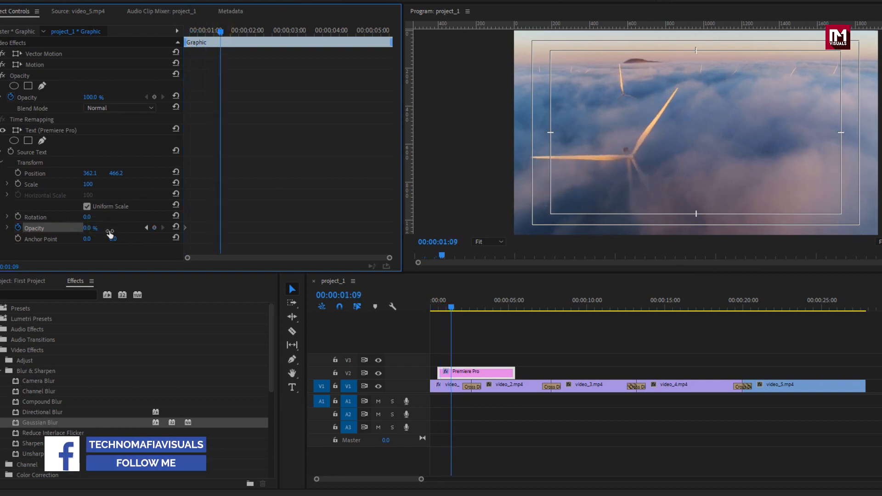
pyautogui.moveTo(87, 228)
pyautogui.mouseDown()
pyautogui.moveTo(112, 227)
pyautogui.moveTo(97, 227)
pyautogui.mouseUp()
pyautogui.click(441, 307)
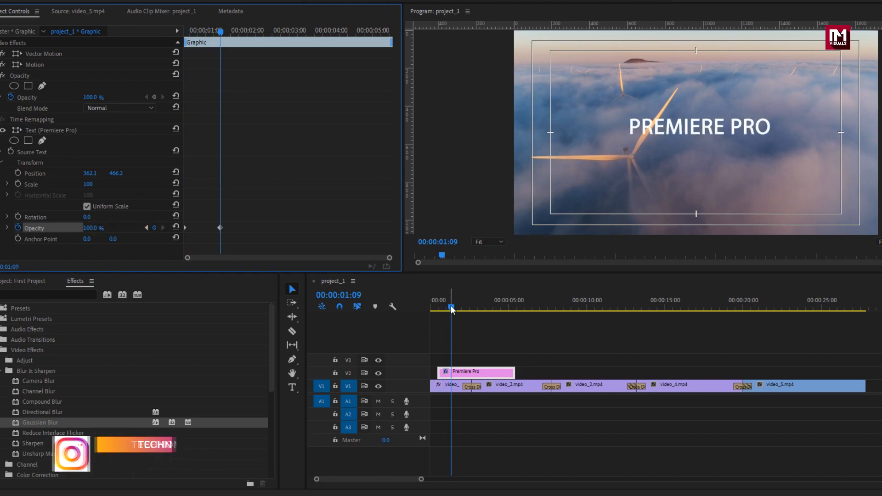
pyautogui.moveTo(441, 309); pyautogui.dragTo(494, 301)
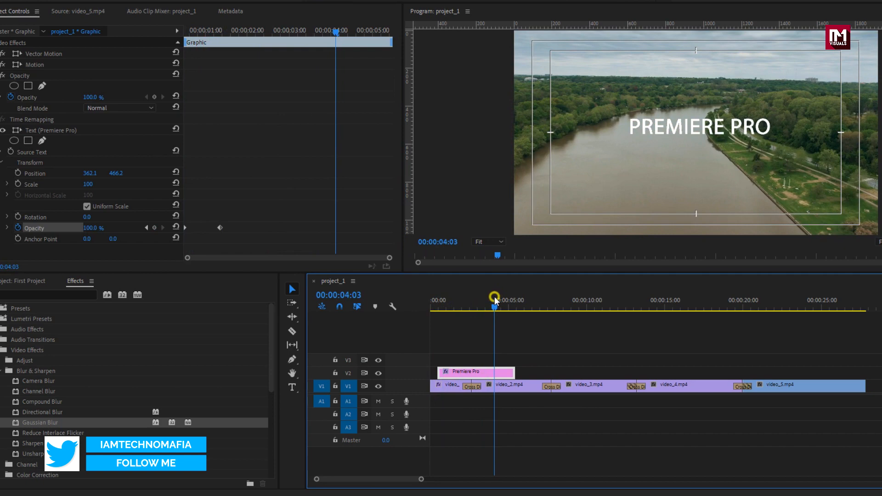
# Keyframe the title text's Opacity at 100% at 00:00:04:03 and 0% at about 00:00:05:03, and play back the fade-out.
pyautogui.click(335, 31)
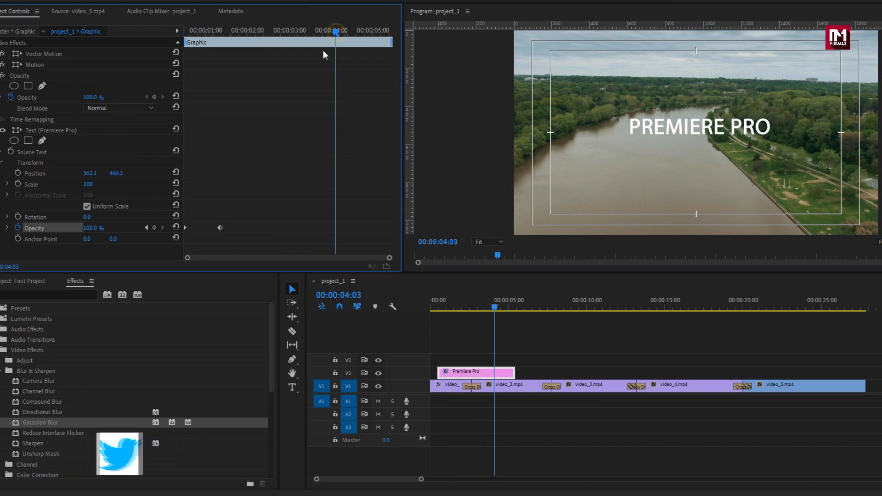
pyautogui.click(154, 227)
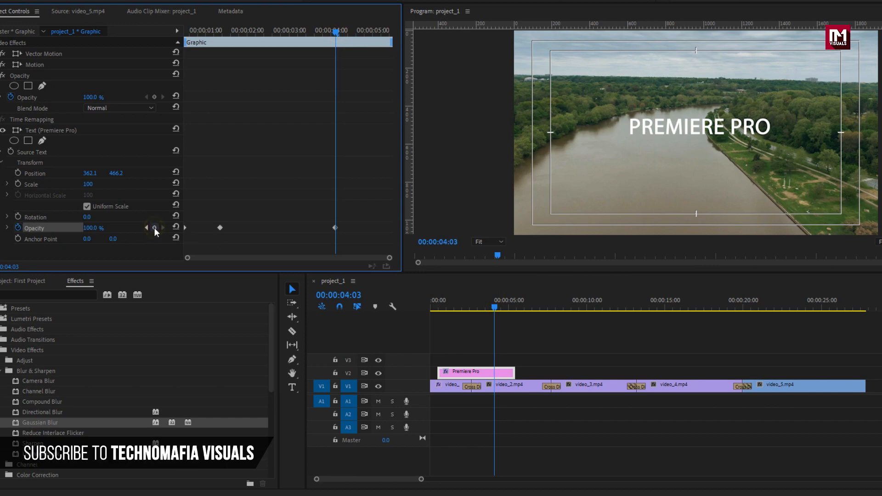
pyautogui.moveTo(338, 35); pyautogui.dragTo(377, 32)
pyautogui.moveTo(94, 227); pyautogui.dragTo(6, 234)
pyautogui.moveTo(509, 306); pyautogui.dragTo(431, 305)
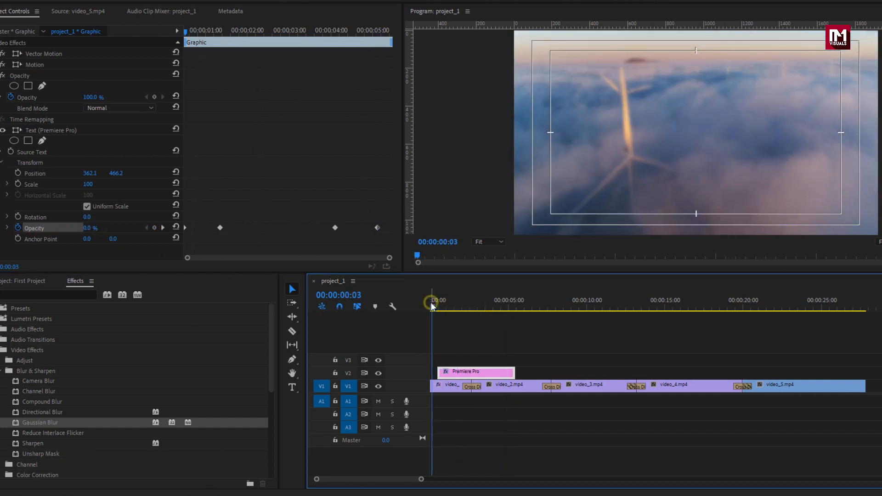
pyautogui.press('space')
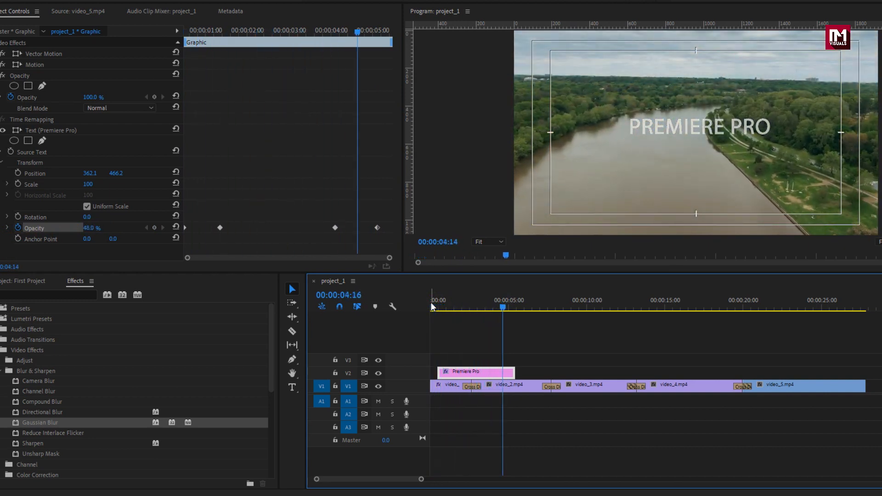
pyautogui.press('space')
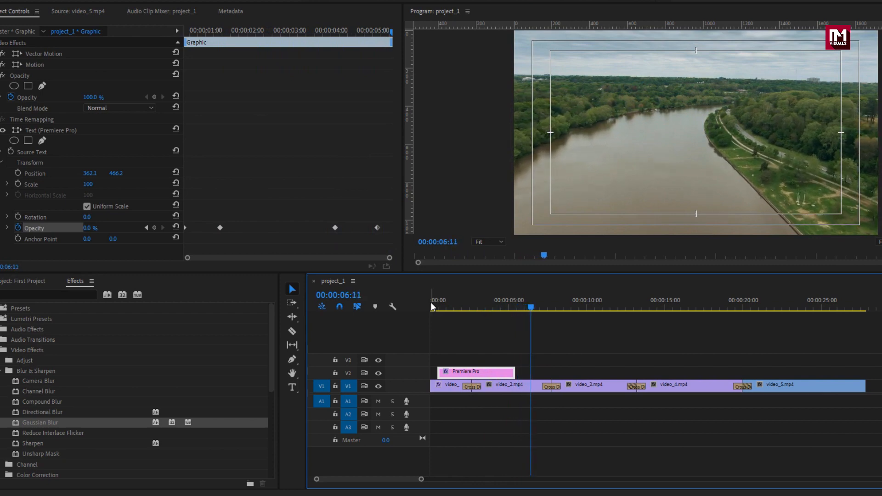
# Apply Ease In to the title's last Opacity keyframe, lengthen its ease handle in the value graph, and scrub through the fade.
pyautogui.rightClick(377, 228)
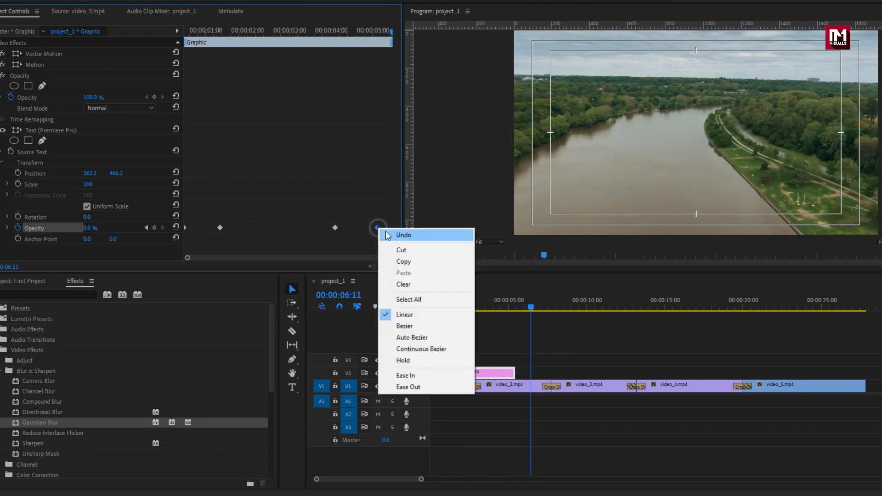
pyautogui.click(410, 376)
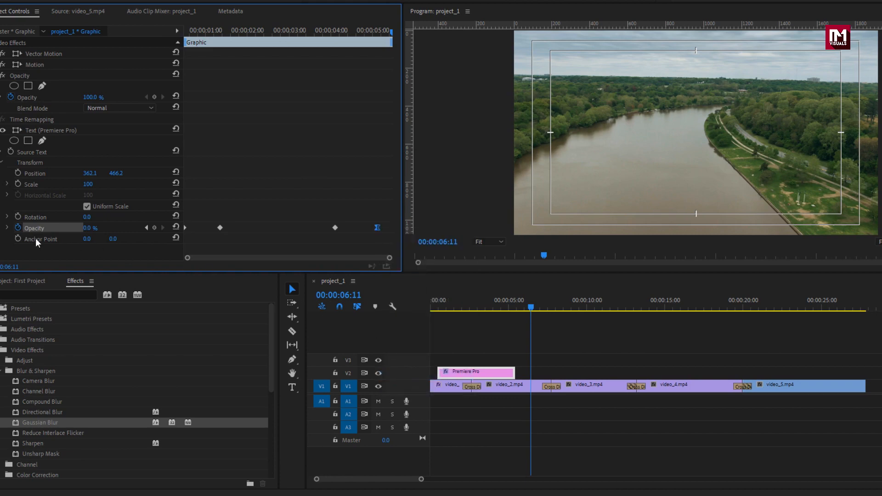
pyautogui.click(7, 228)
pyautogui.scroll(-3, 323, 221)
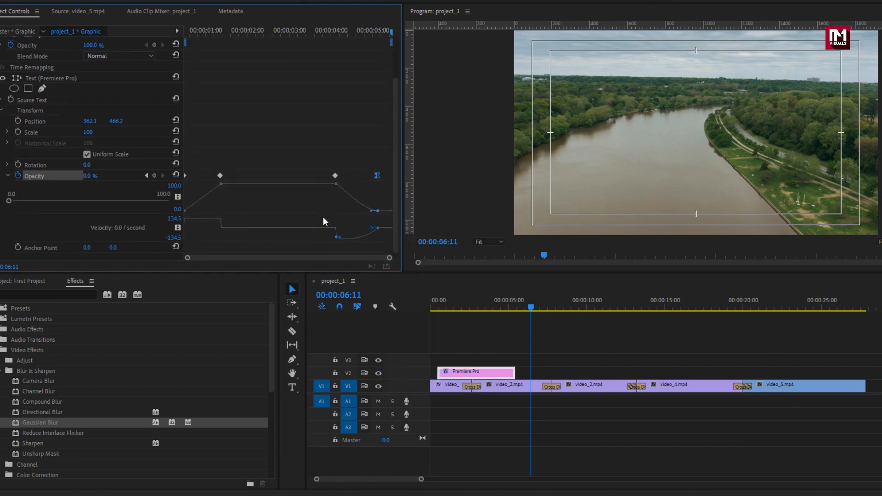
pyautogui.moveTo(370, 213); pyautogui.dragTo(349, 212)
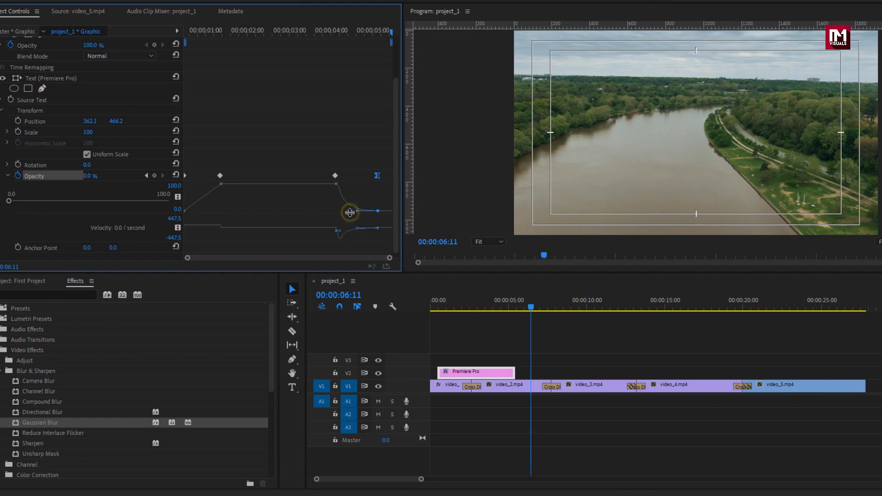
pyautogui.click(8, 175)
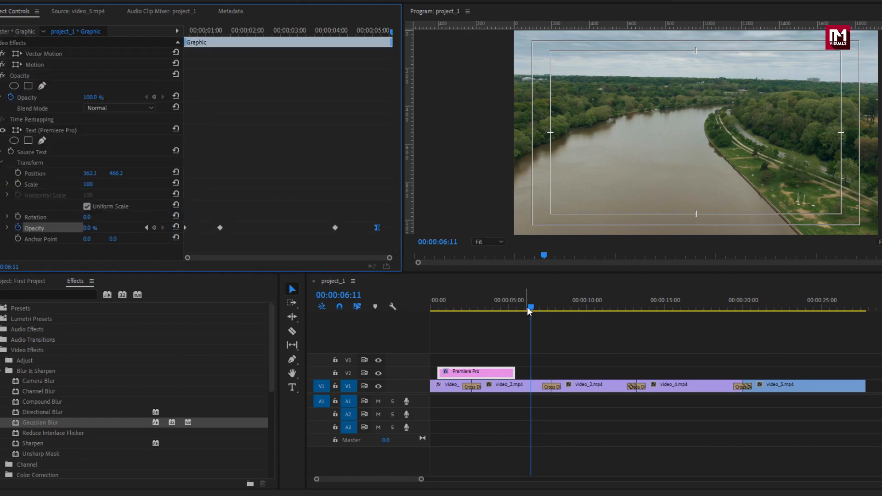
pyautogui.moveTo(528, 307); pyautogui.dragTo(443, 316)
pyautogui.moveTo(465, 312); pyautogui.dragTo(518, 308)
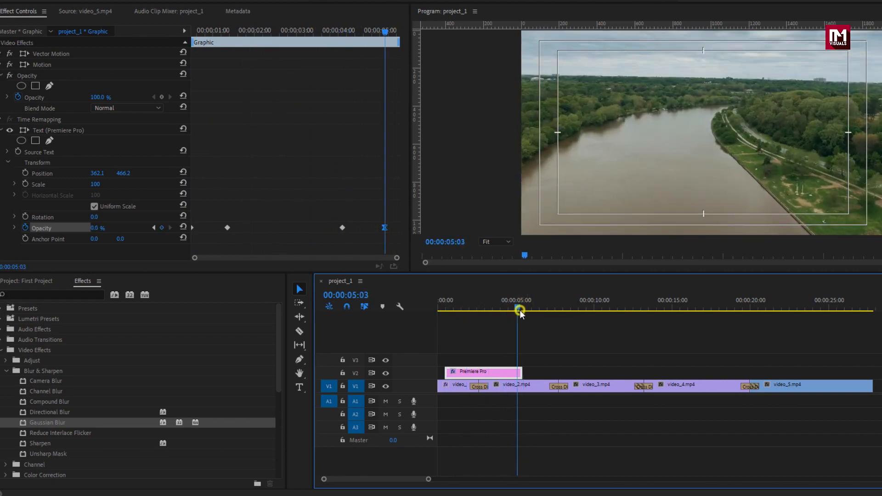
# Apply the Brightness & Contrast effect to video_2.mp4 with Brightness 11 and Contrast 19.
pyautogui.click(521, 385)
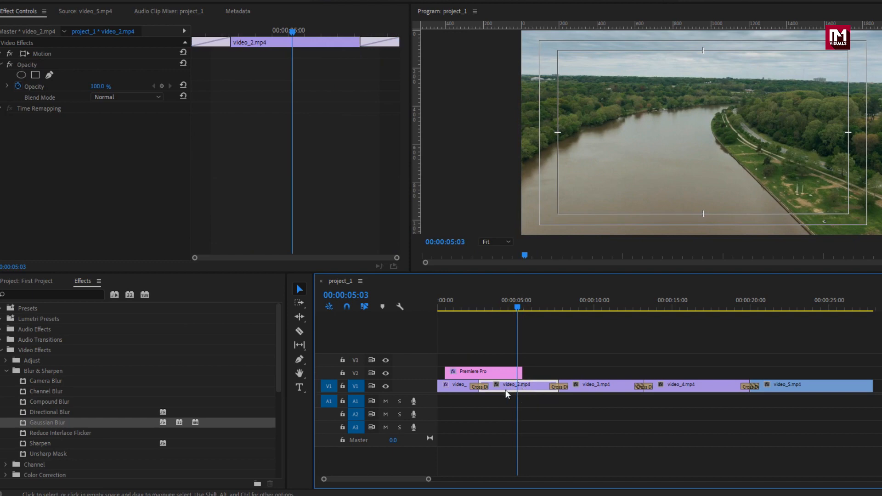
pyautogui.click(6, 372)
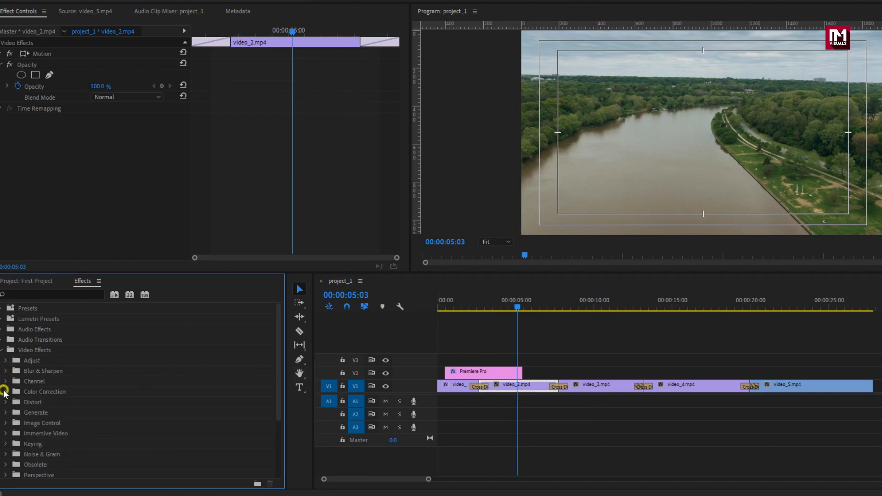
pyautogui.click(5, 391)
pyautogui.click(42, 413)
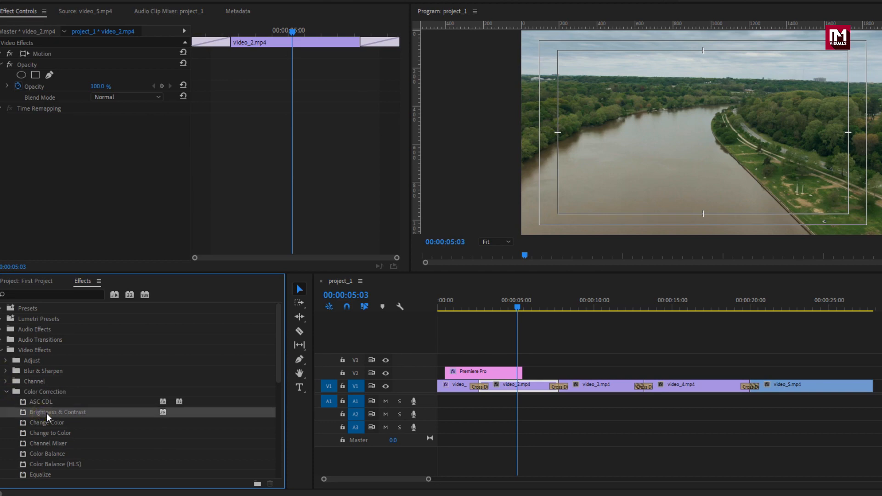
pyautogui.moveTo(47, 412); pyautogui.dragTo(508, 389)
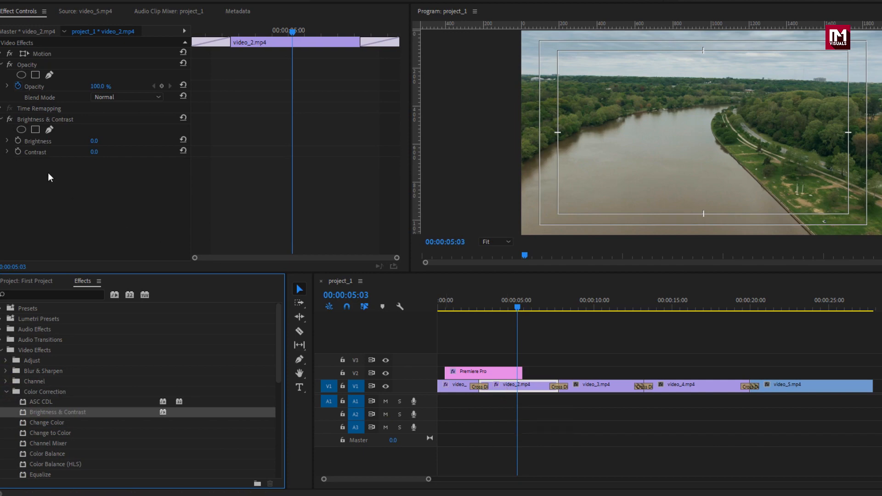
pyautogui.click(35, 119)
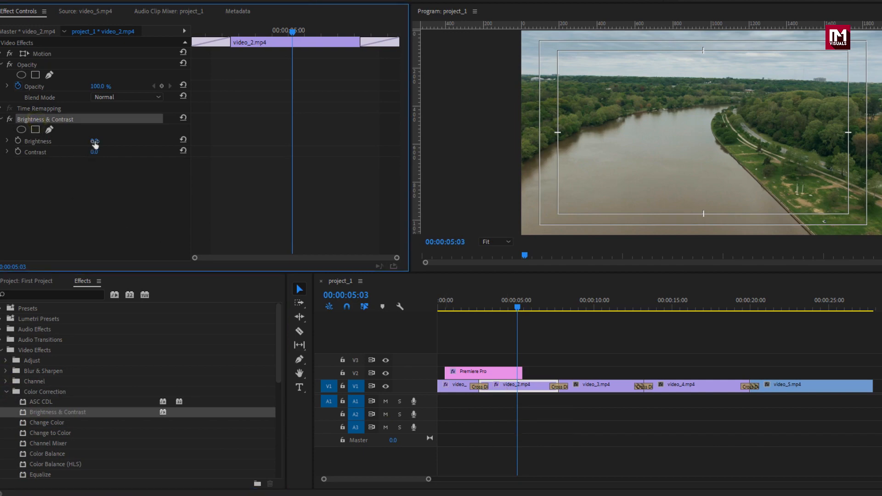
pyautogui.moveTo(101, 140)
pyautogui.mouseDown()
pyautogui.moveTo(104, 150)
pyautogui.moveTo(102, 140)
pyautogui.mouseUp()
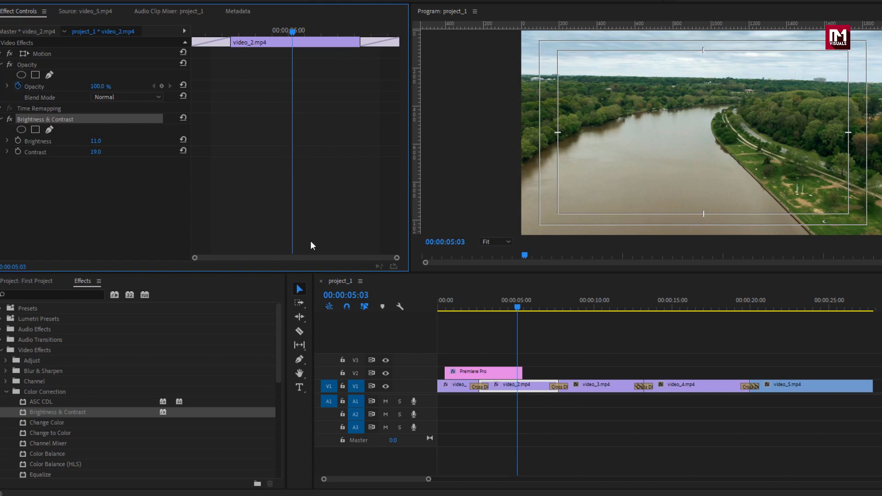
pyautogui.moveTo(522, 312)
pyautogui.mouseDown()
pyautogui.moveTo(487, 312)
pyautogui.moveTo(514, 312)
pyautogui.mouseUp()
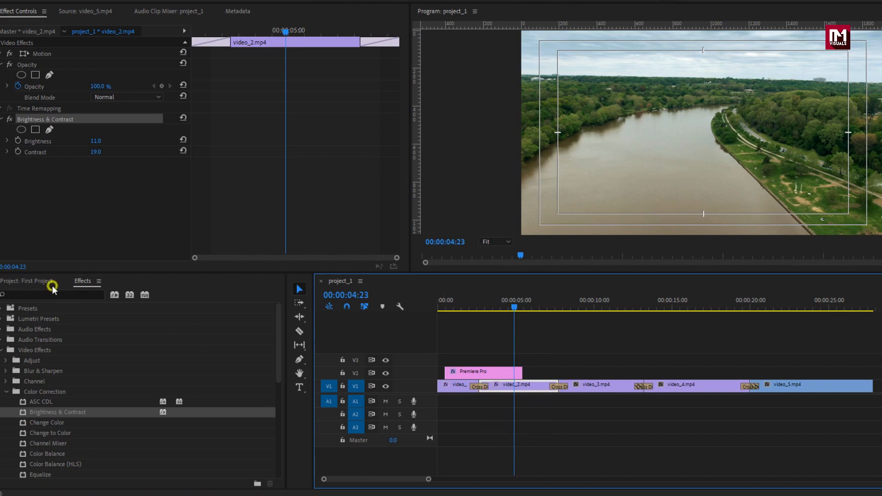
# Create a 1920 × 1080, 25 fps adjustment layer, place it at the start of track V3 and extend it over the whole sequence.
pyautogui.click(52, 282)
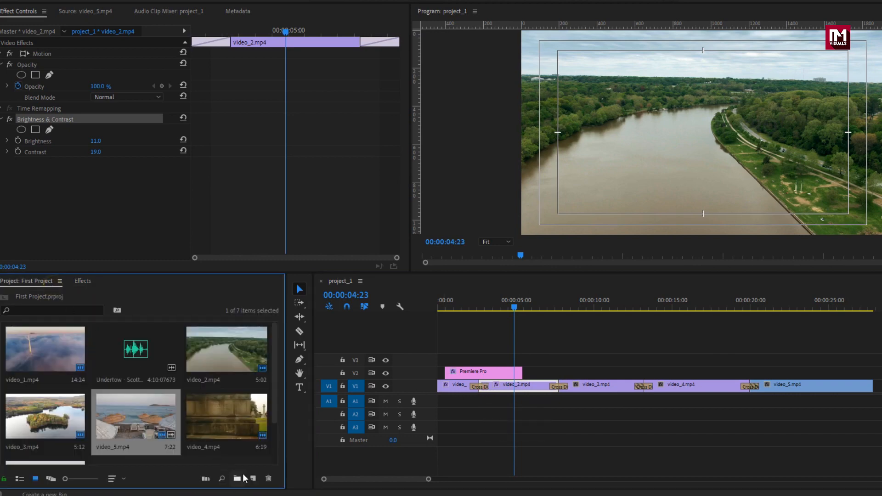
pyautogui.click(252, 479)
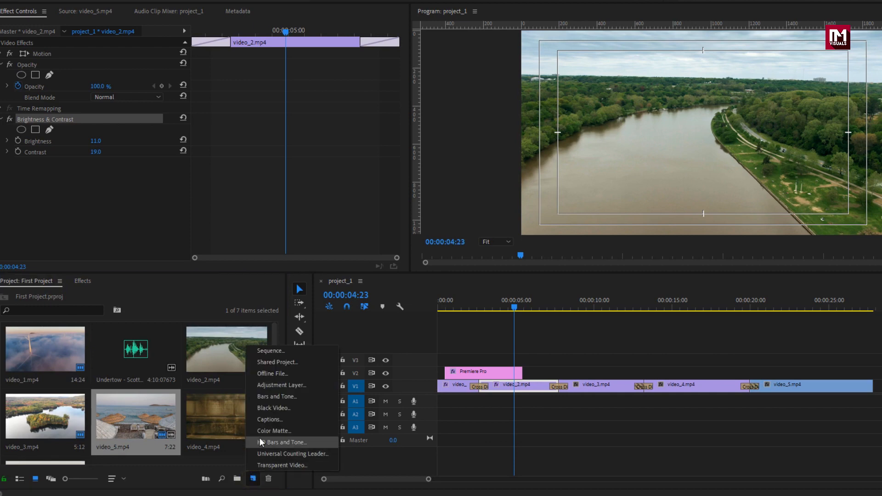
pyautogui.click(260, 387)
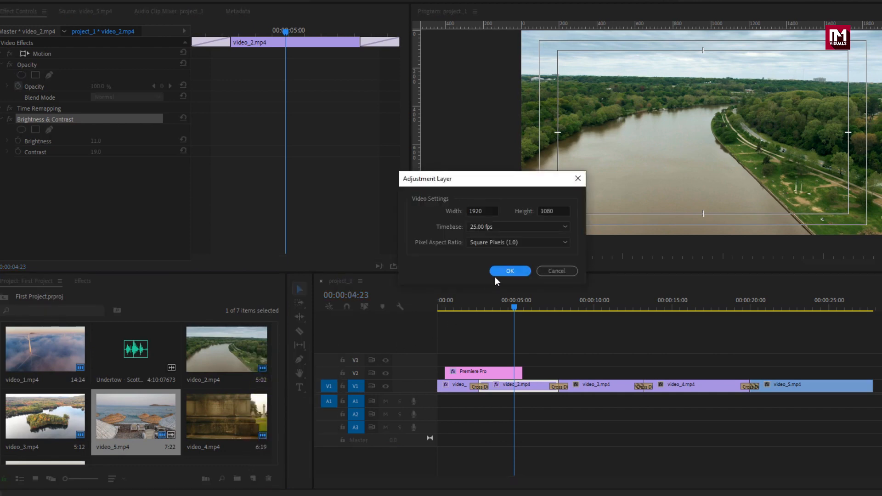
pyautogui.click(498, 272)
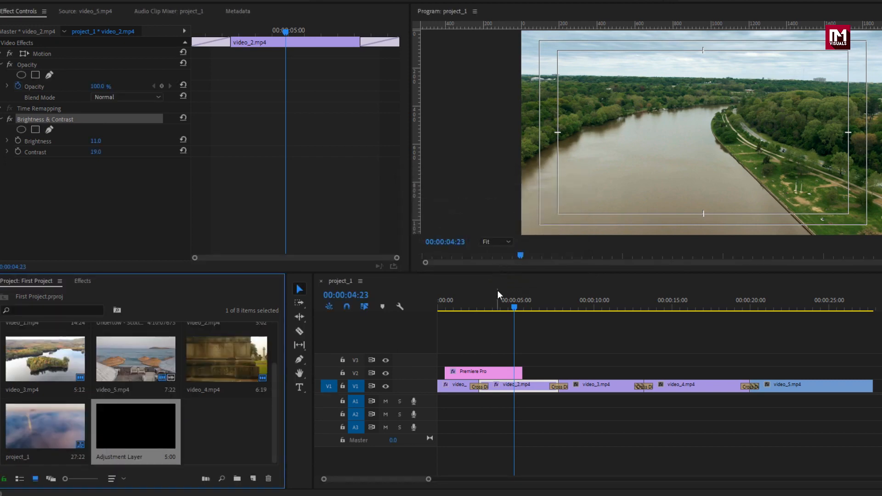
pyautogui.moveTo(117, 437); pyautogui.dragTo(437, 363)
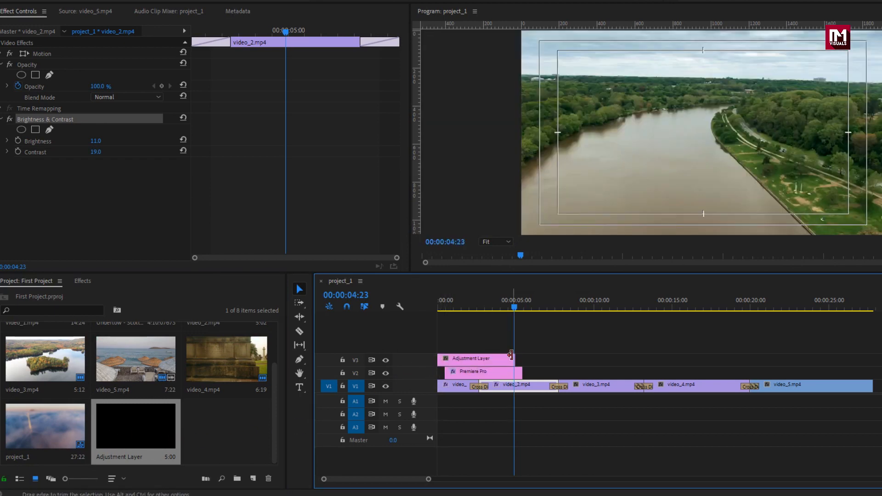
pyautogui.moveTo(514, 358); pyautogui.dragTo(870, 363)
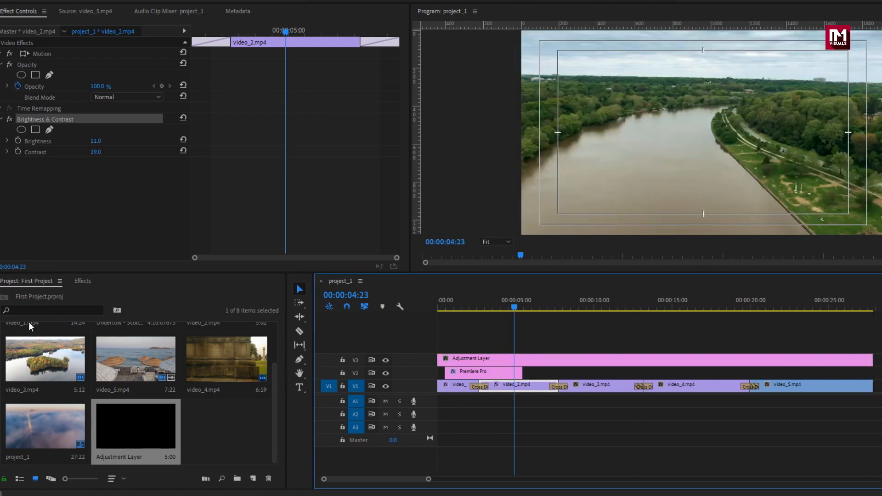
# Remove the Brightness & Contrast effect from video_2.mp4.
pyautogui.click(79, 282)
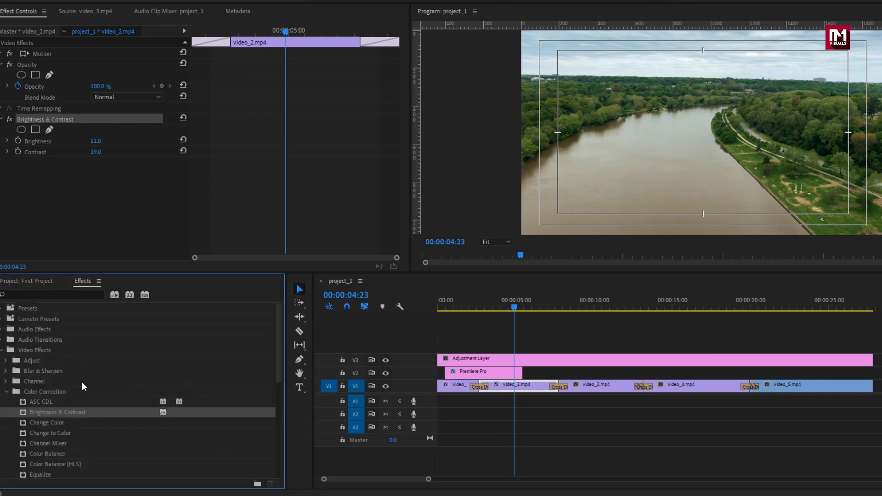
pyautogui.click(504, 386)
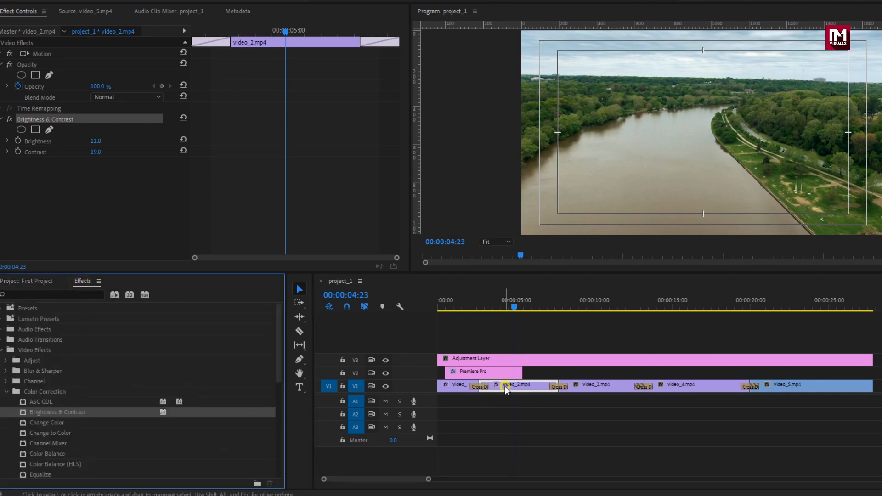
pyautogui.click(37, 120)
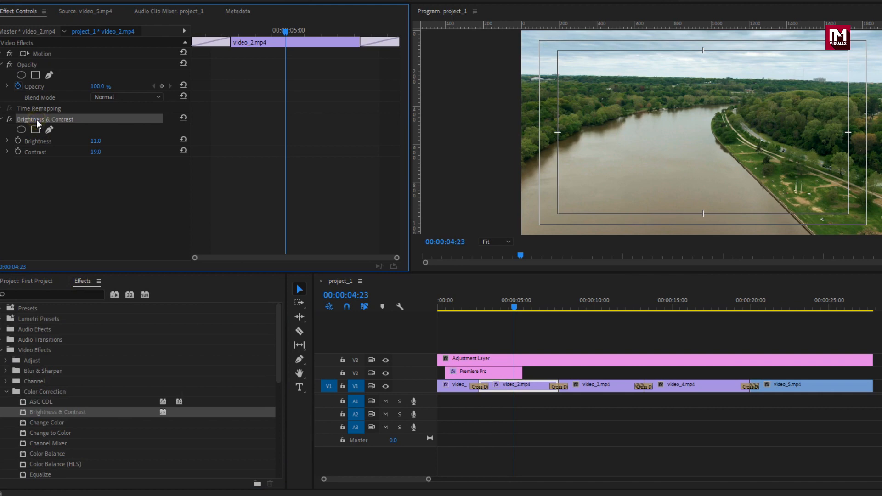
pyautogui.press('Delete')
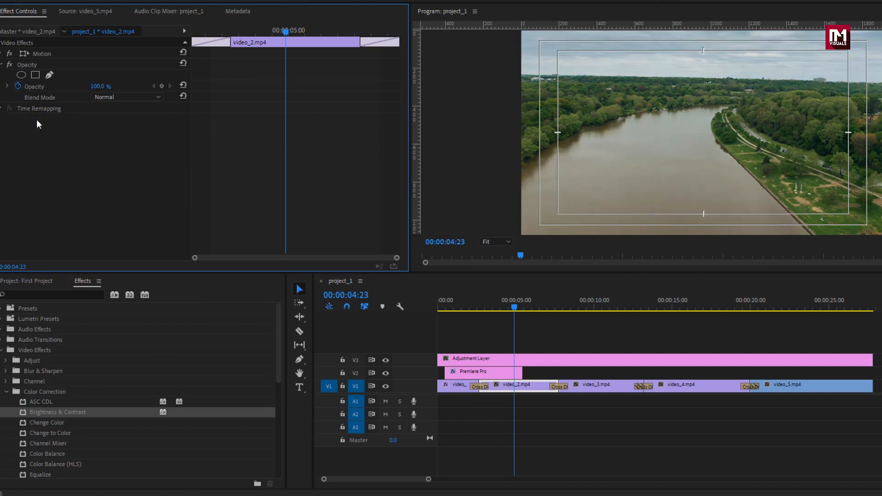
# Apply the Brightness & Contrast effect to the adjustment layer on V3 with Brightness 5 and Contrast 19.
pyautogui.click(470, 359)
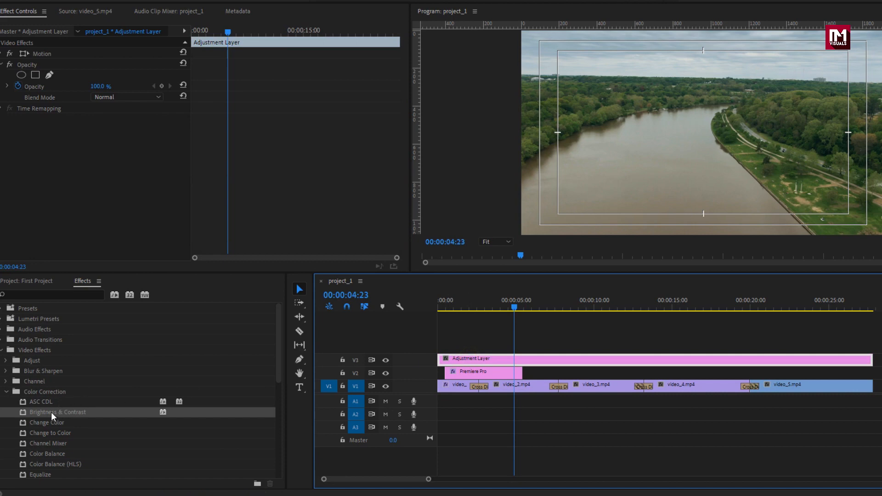
pyautogui.moveTo(51, 412); pyautogui.dragTo(456, 359)
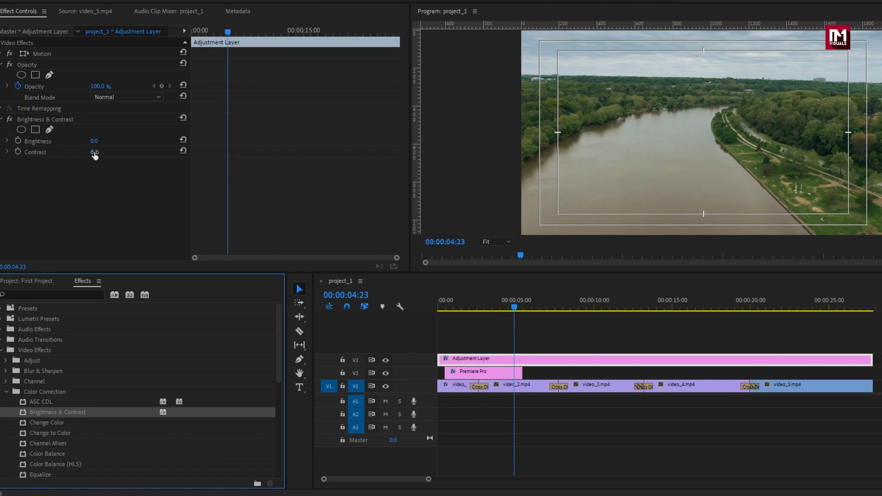
pyautogui.moveTo(94, 153); pyautogui.dragTo(105, 138)
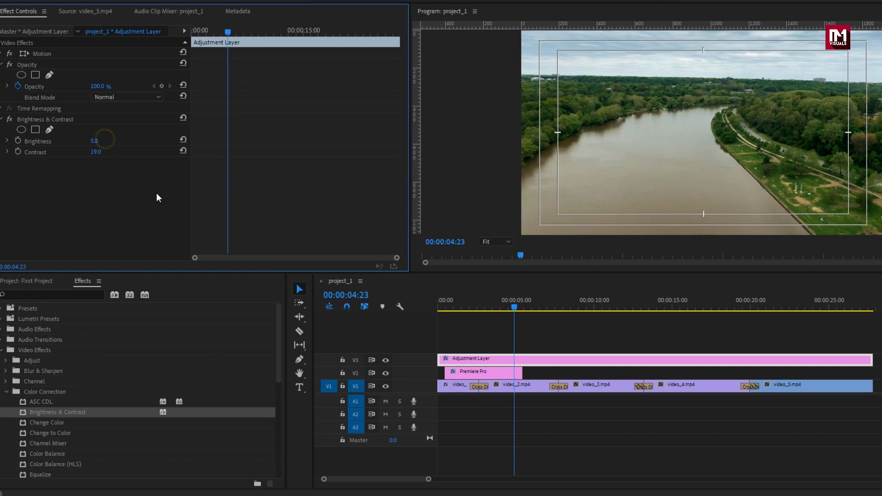
# Compare the footage with the adjustment layer's Brightness & Contrast effect off and on, and scrub through the clips to check it.
pyautogui.moveTo(513, 310); pyautogui.dragTo(598, 309)
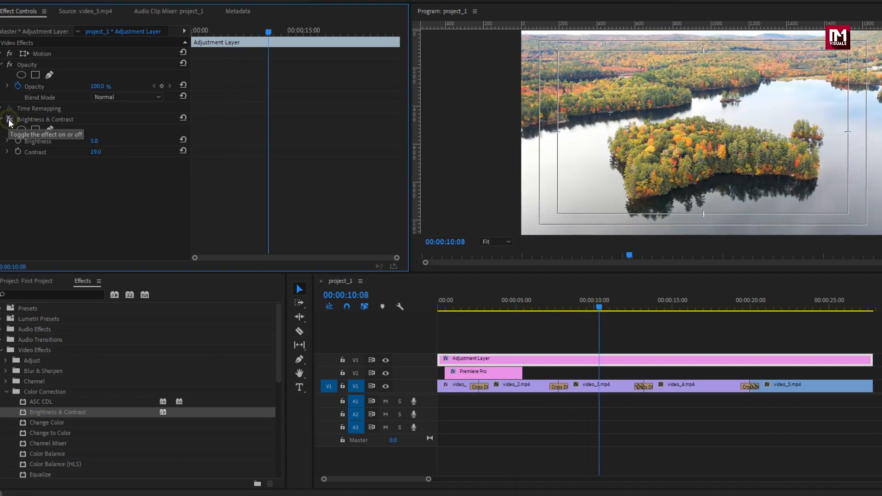
pyautogui.click(9, 121)
pyautogui.click(10, 120)
pyautogui.click(10, 120)
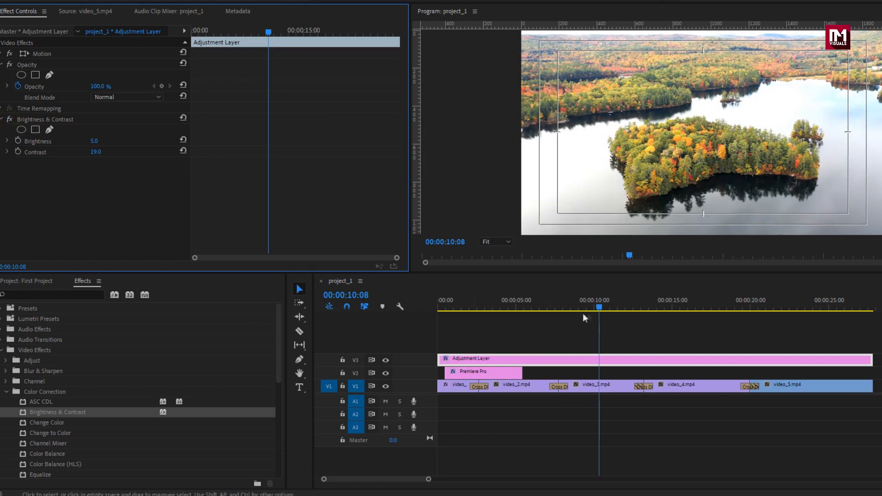
pyautogui.moveTo(600, 307); pyautogui.dragTo(786, 309)
pyautogui.click(657, 311)
pyautogui.moveTo(658, 311); pyautogui.dragTo(462, 316)
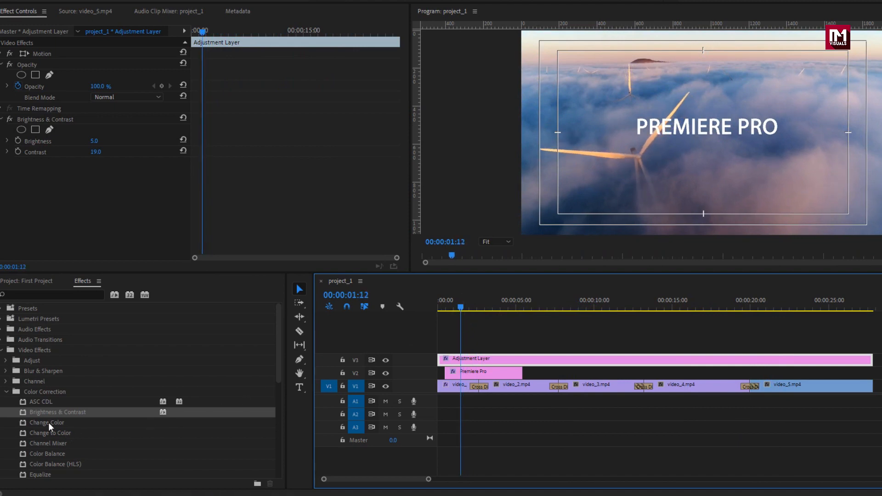
# Place the Undertow music file on audio track A1 at the start of the sequence.
pyautogui.scroll(-1, 49, 426)
pyautogui.click(9, 372)
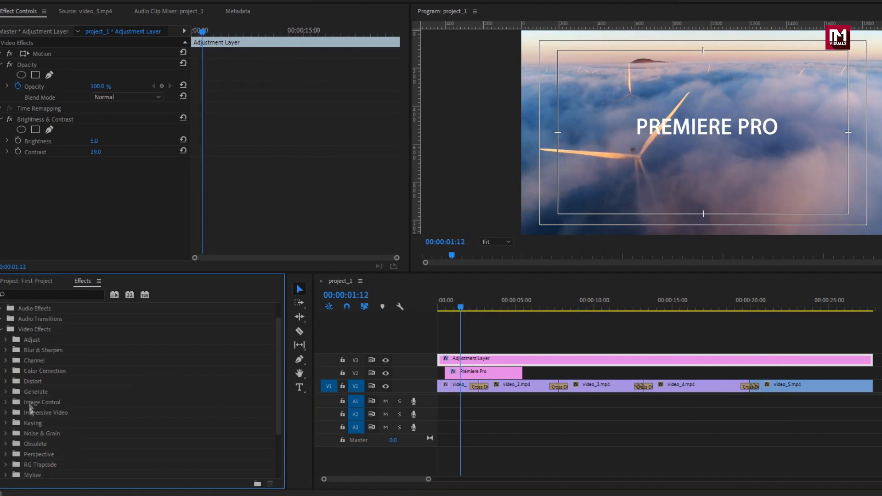
pyautogui.click(25, 282)
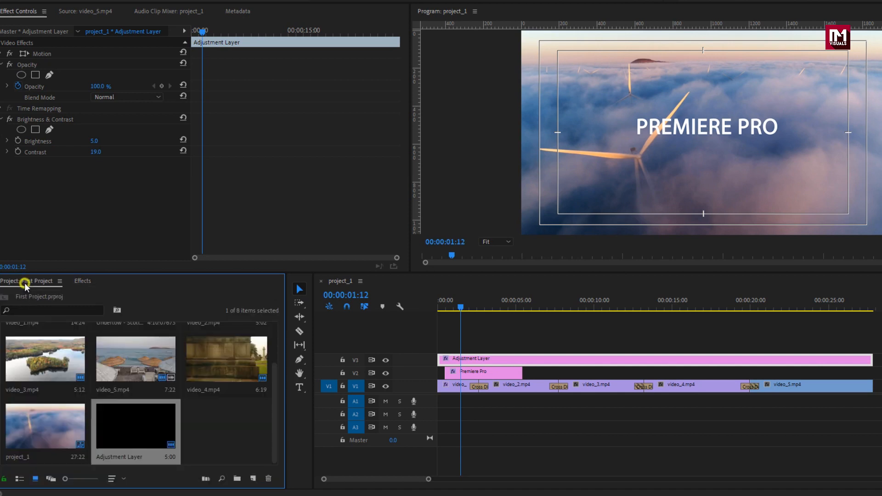
pyautogui.scroll(1, 110, 409)
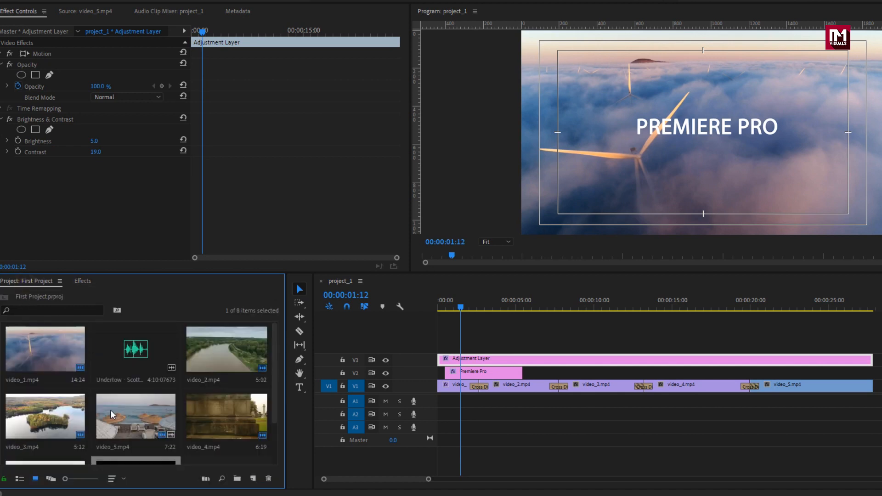
pyautogui.click(134, 352)
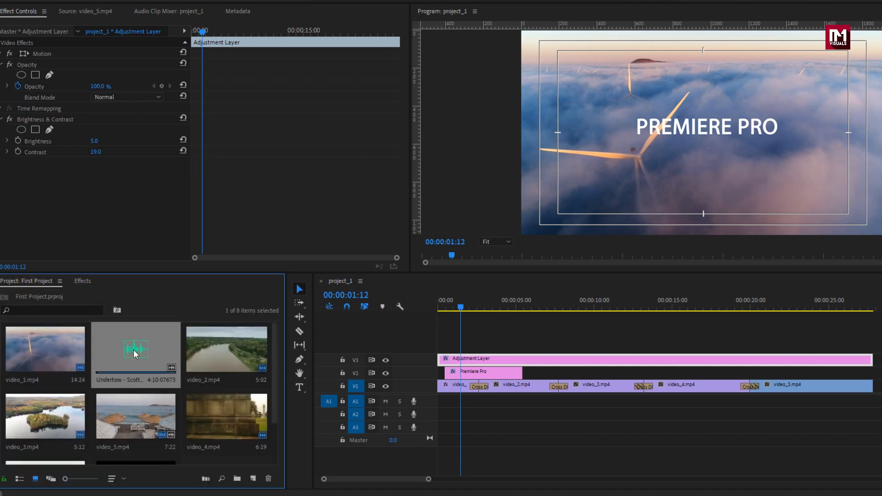
pyautogui.moveTo(133, 351); pyautogui.dragTo(439, 404)
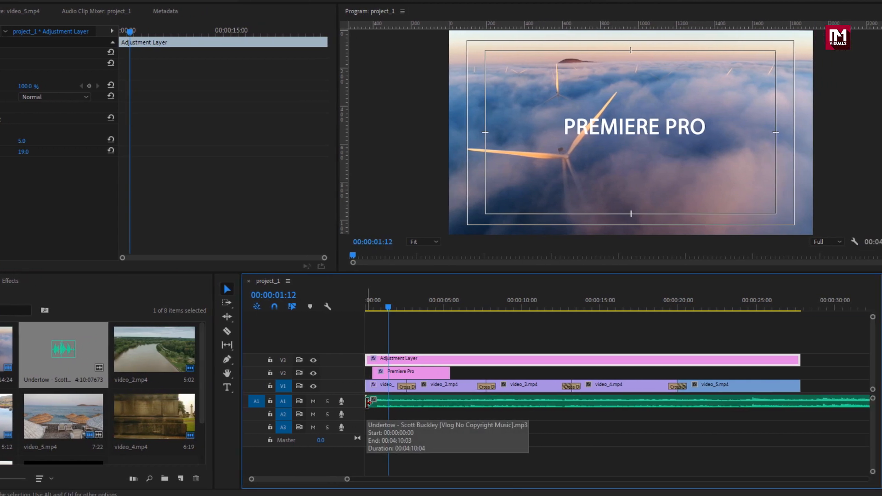
# Split the music on A1 where video_5.mp4 ends and delete the excess part after the cut.
pyautogui.click(800, 401)
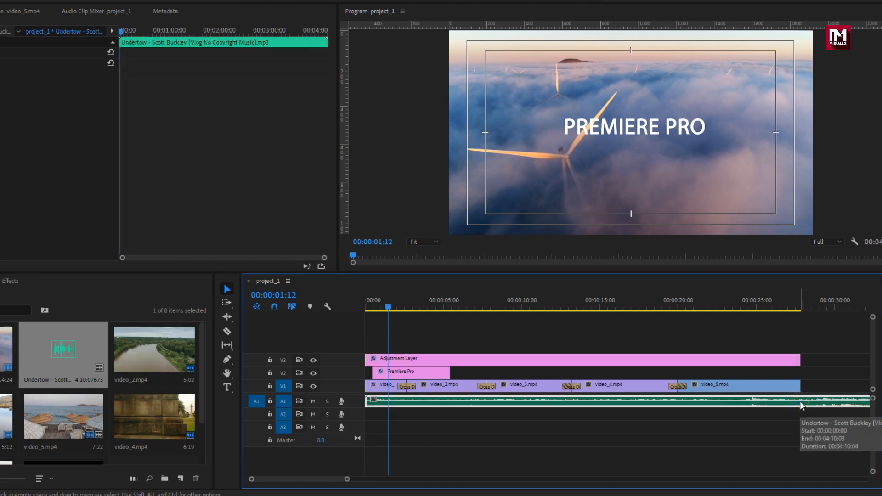
pyautogui.click(227, 330)
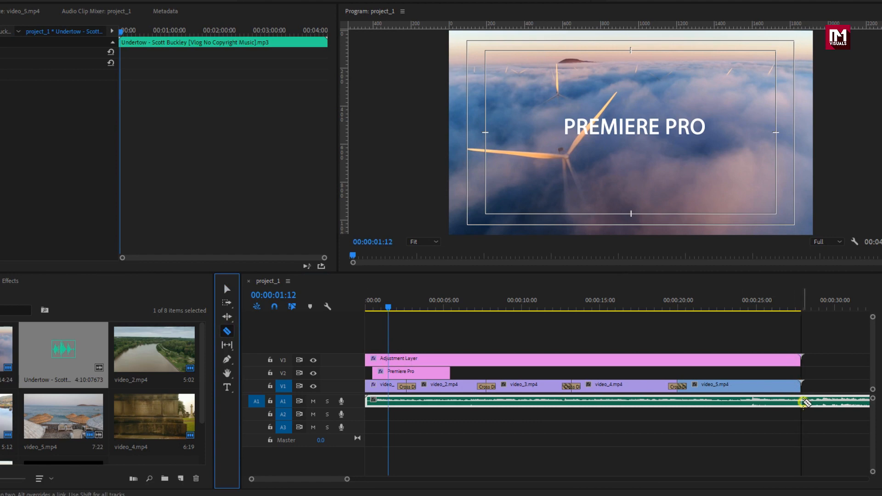
pyautogui.click(802, 401)
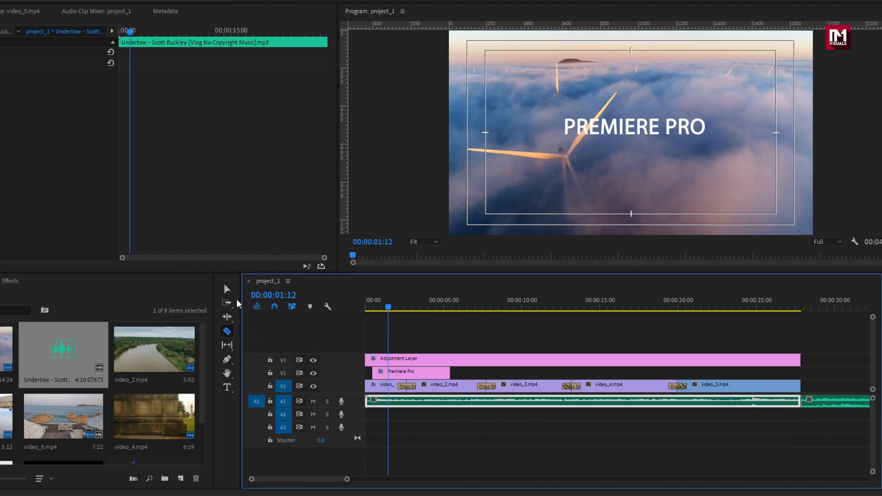
pyautogui.click(227, 288)
pyautogui.click(839, 401)
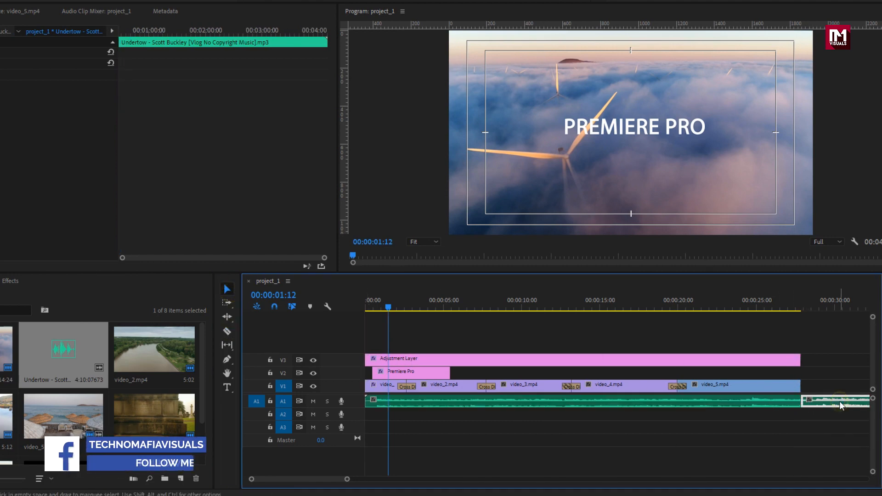
pyautogui.press('Delete')
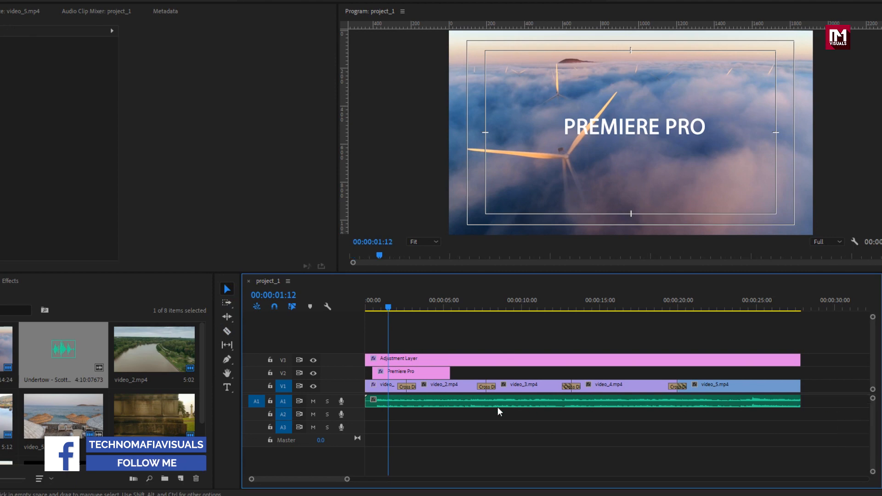
# Play the whole sequence from the start to check the trimmed music against the video.
pyautogui.click(759, 402)
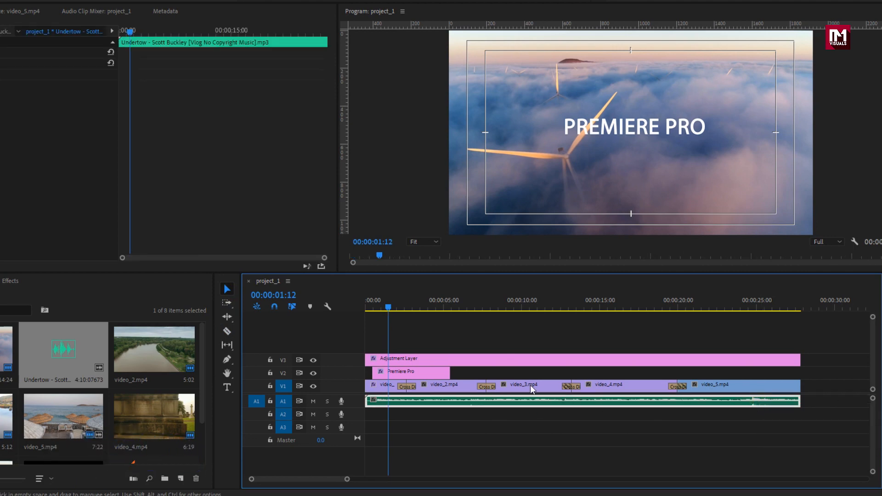
pyautogui.click(362, 307)
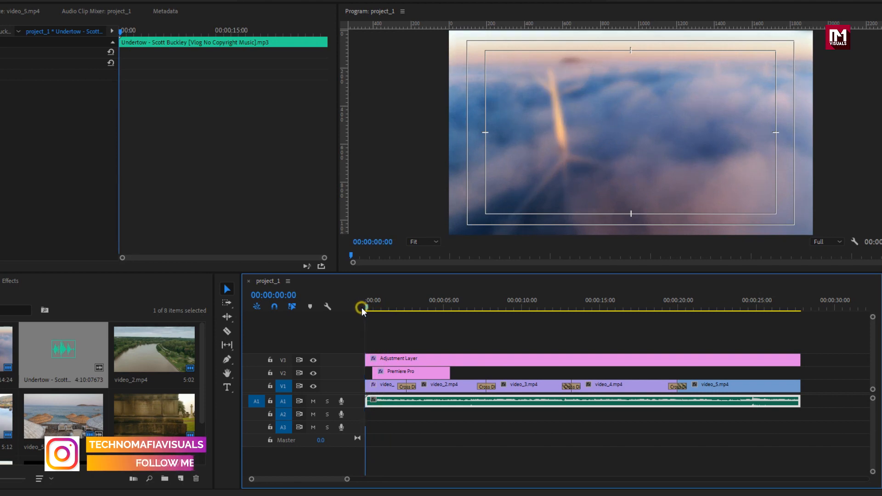
pyautogui.press('space')
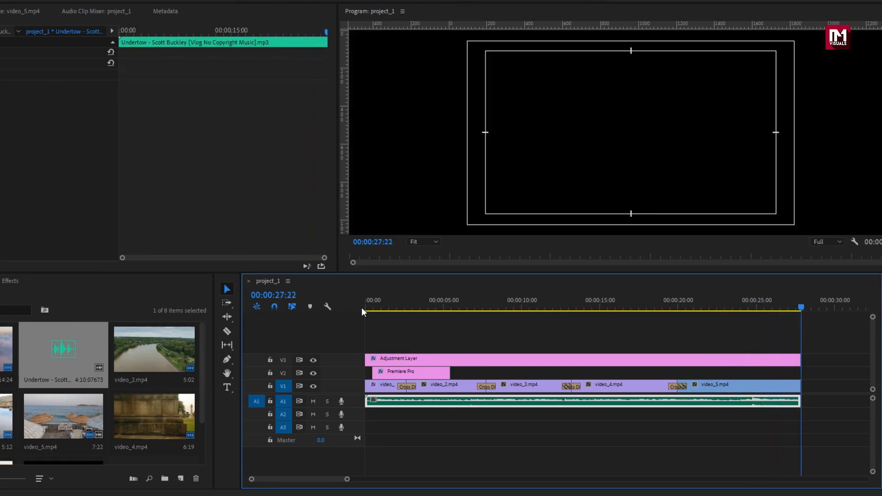
# Fade out the music with Volume Level keyframes: 0.0 dB at 00:00:25:22 and a much lower level at 00:00:27:13.
pyautogui.moveTo(776, 307); pyautogui.dragTo(784, 307)
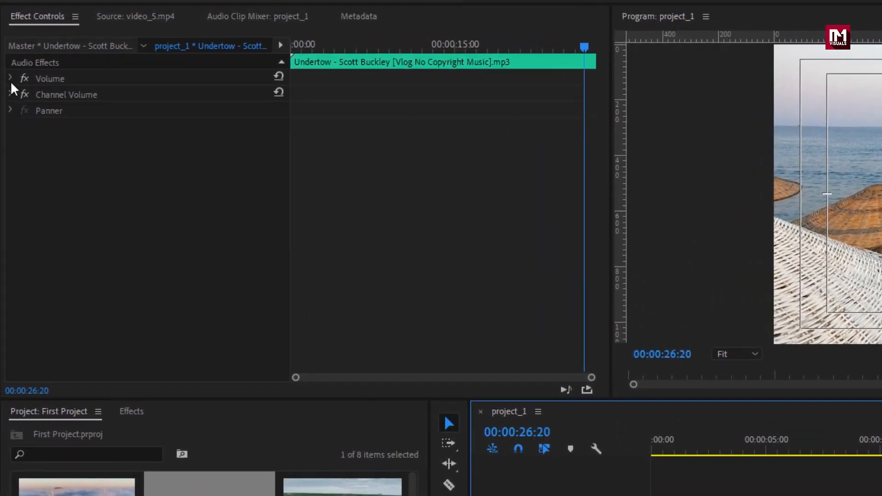
pyautogui.click(11, 78)
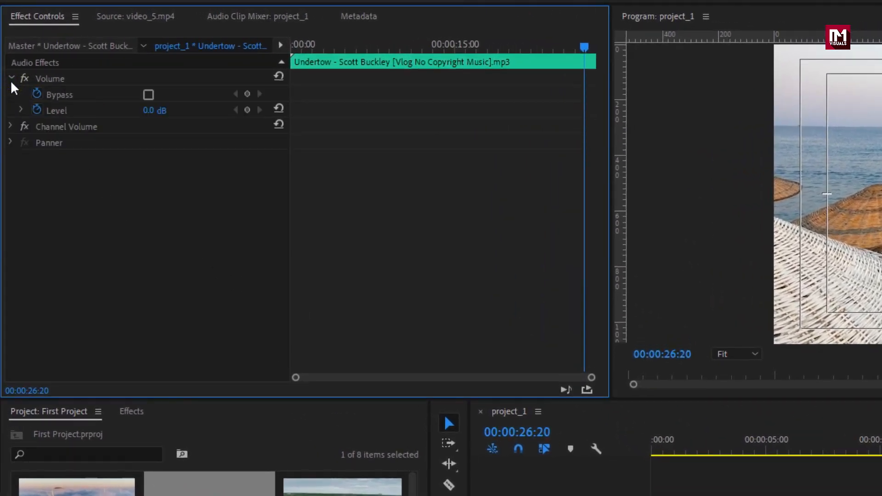
pyautogui.moveTo(584, 48); pyautogui.dragTo(574, 48)
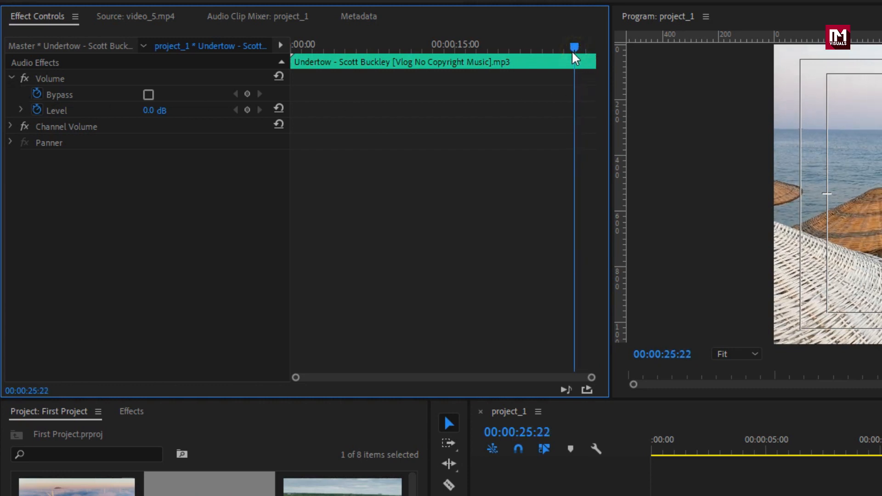
pyautogui.click(37, 110)
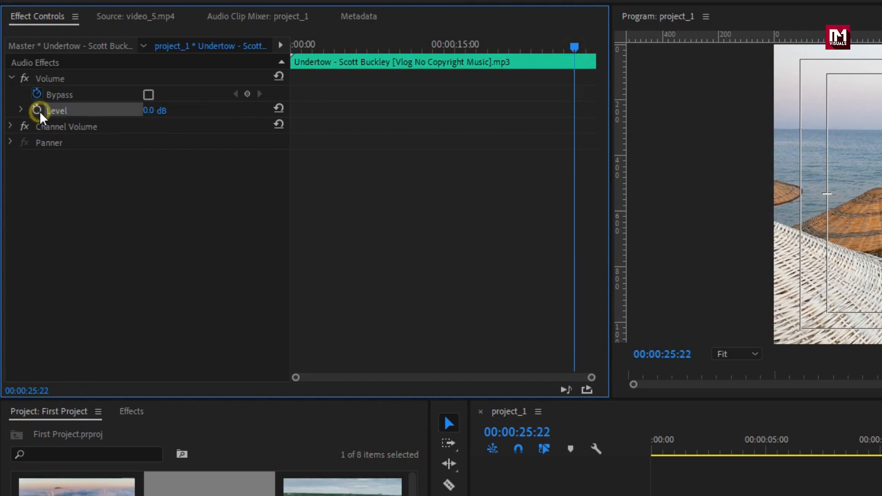
pyautogui.click(37, 110)
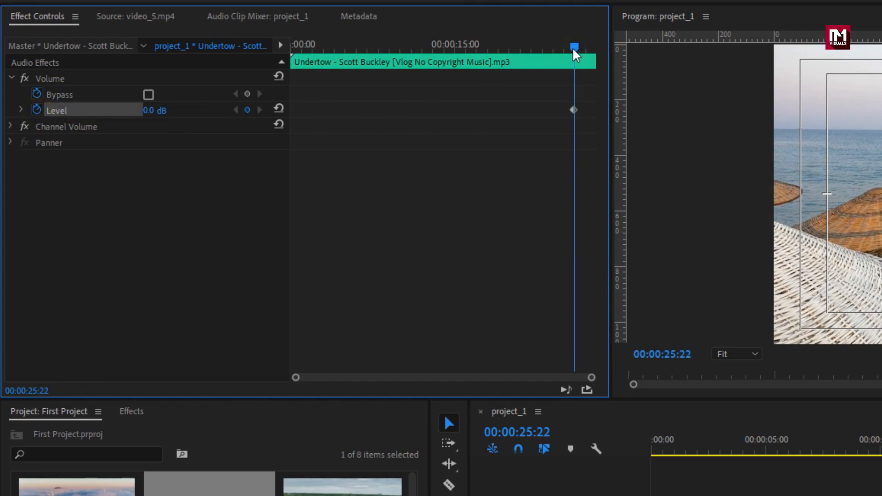
pyautogui.moveTo(574, 48); pyautogui.dragTo(591, 48)
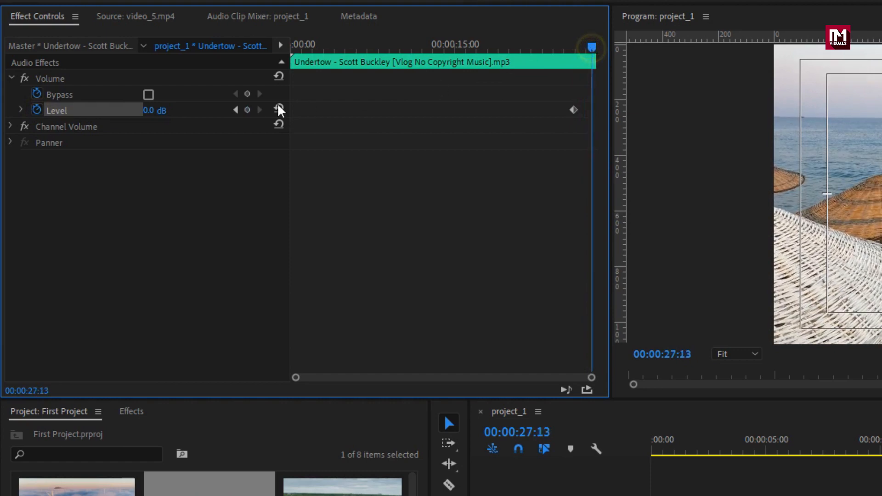
pyautogui.moveTo(164, 112); pyautogui.dragTo(68, 114)
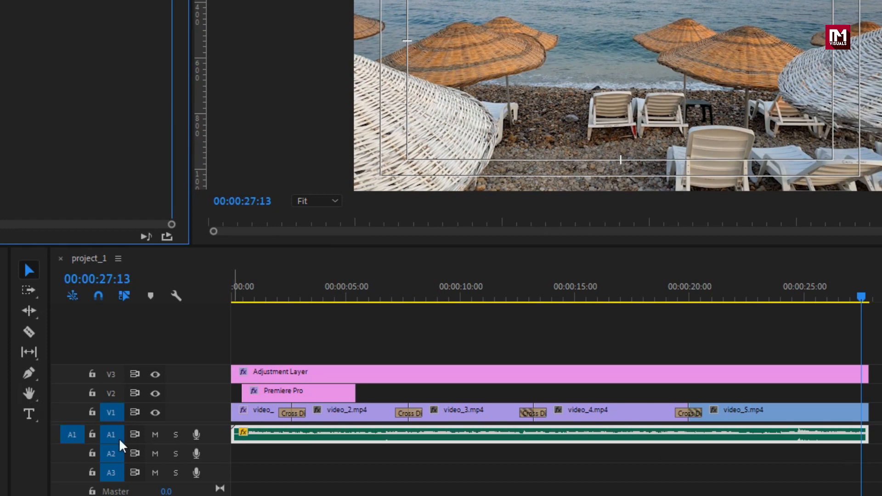
# Enlarge track A1, shift the music fade's first volume keyframe slightly earlier and play back the ending.
pyautogui.moveTo(114, 442); pyautogui.dragTo(114, 476)
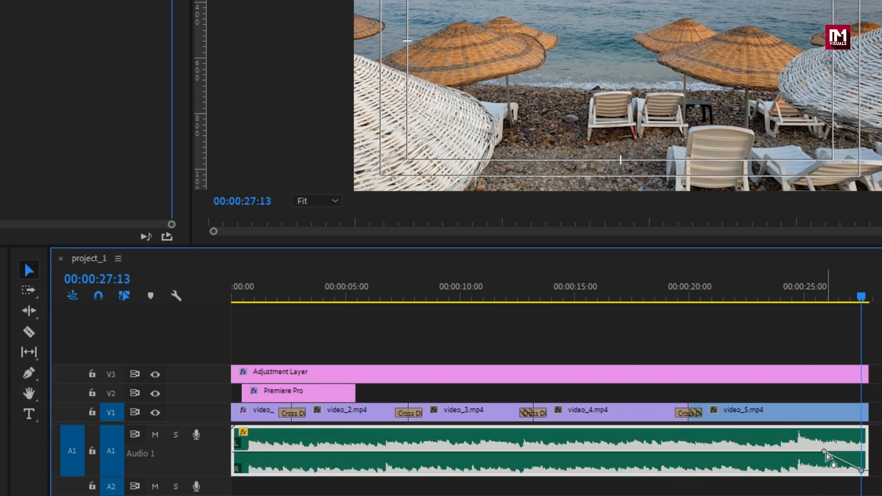
pyautogui.moveTo(824, 452); pyautogui.dragTo(820, 452)
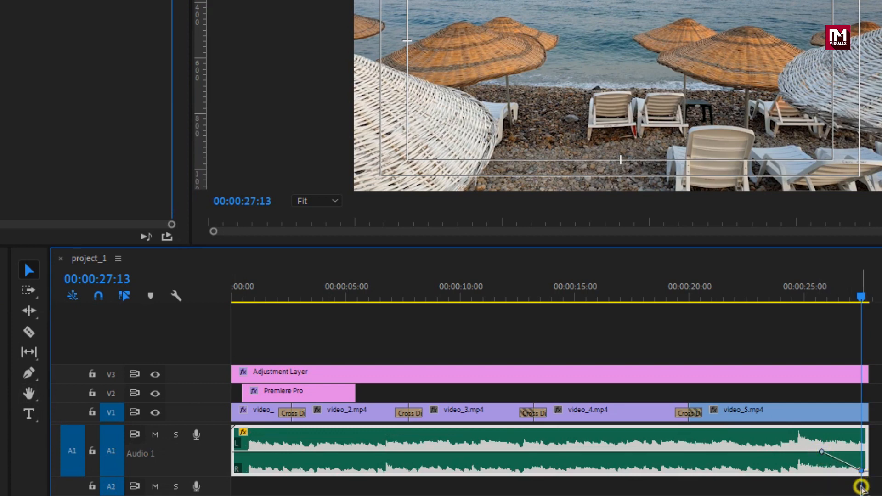
pyautogui.click(811, 294)
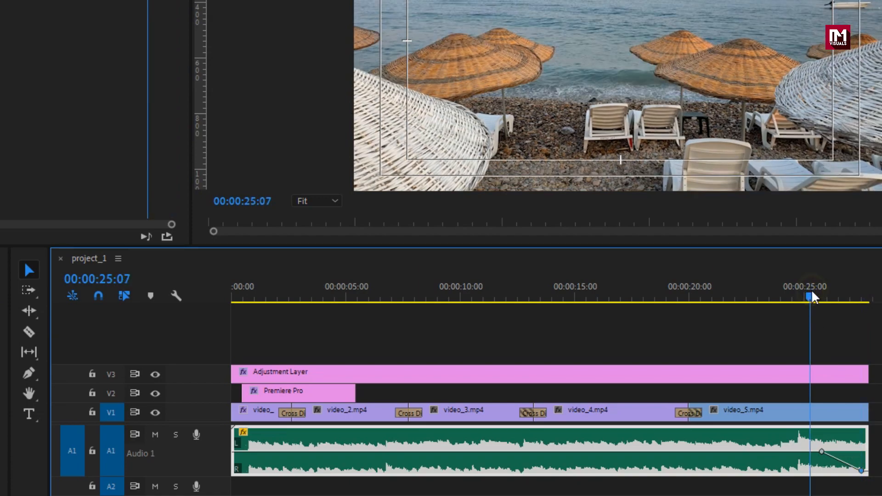
pyautogui.press('space')
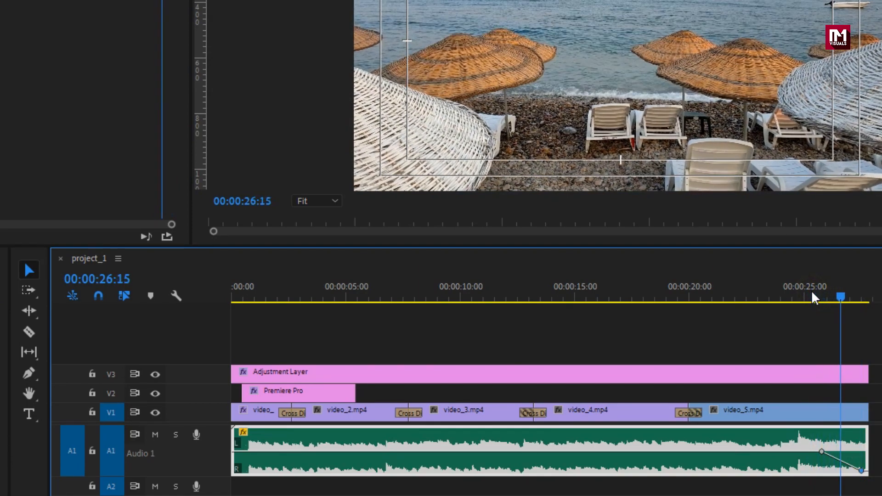
pyautogui.press('Home')
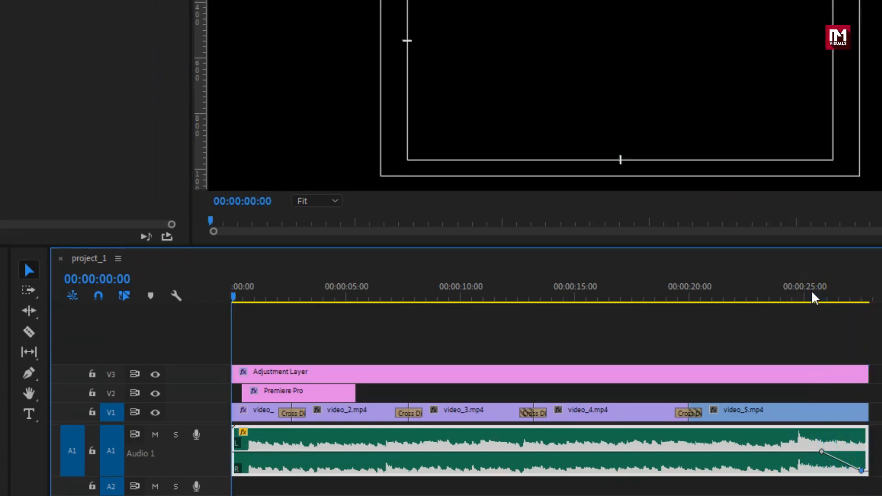
pyautogui.press('space')
pyautogui.moveTo(833, 297); pyautogui.dragTo(823, 305)
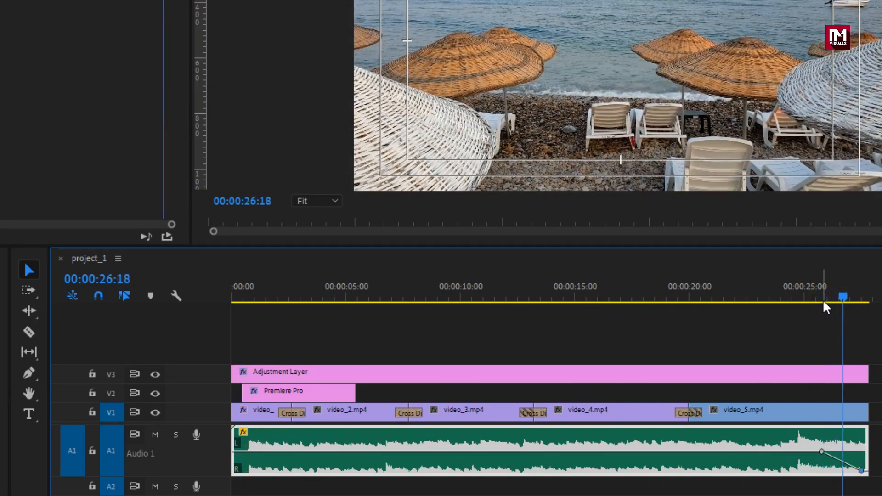
# Fade video_5.mp4 to black with Opacity keyframes from 100% at 00:00:25:19 down to fully transparent at 00:00:27:12.
pyautogui.click(820, 297)
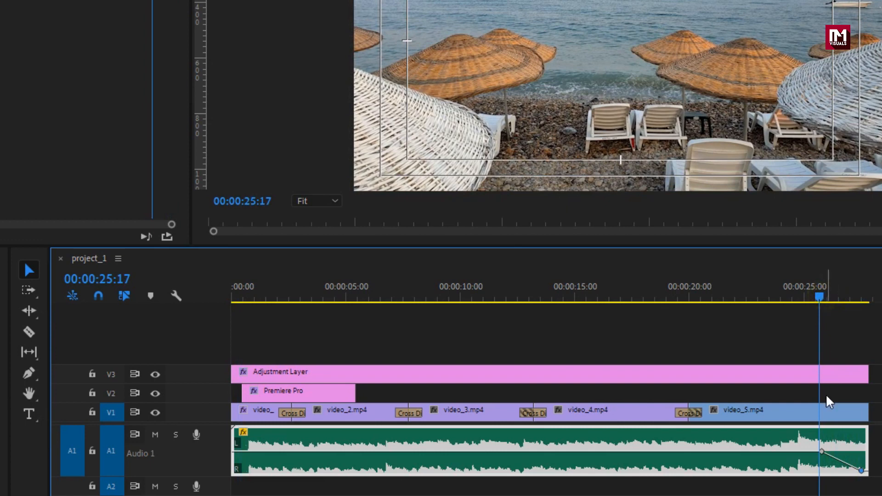
pyautogui.click(822, 416)
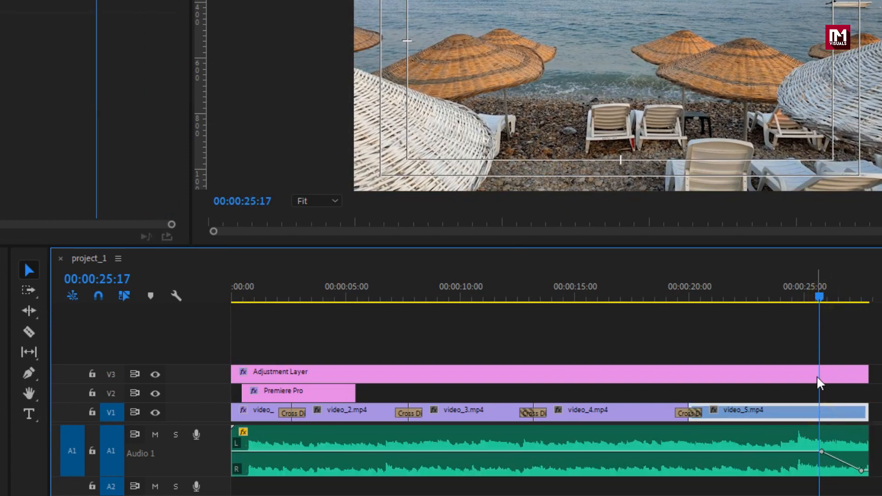
pyautogui.moveTo(818, 301); pyautogui.dragTo(822, 303)
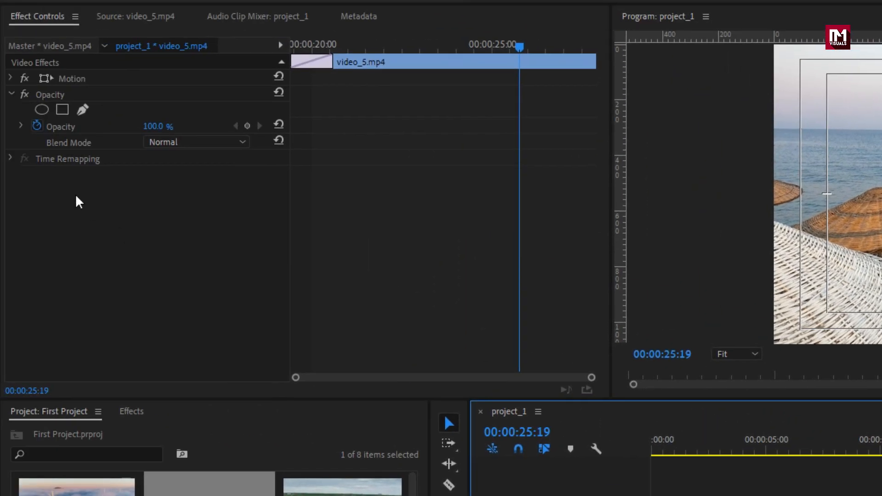
pyautogui.click(247, 125)
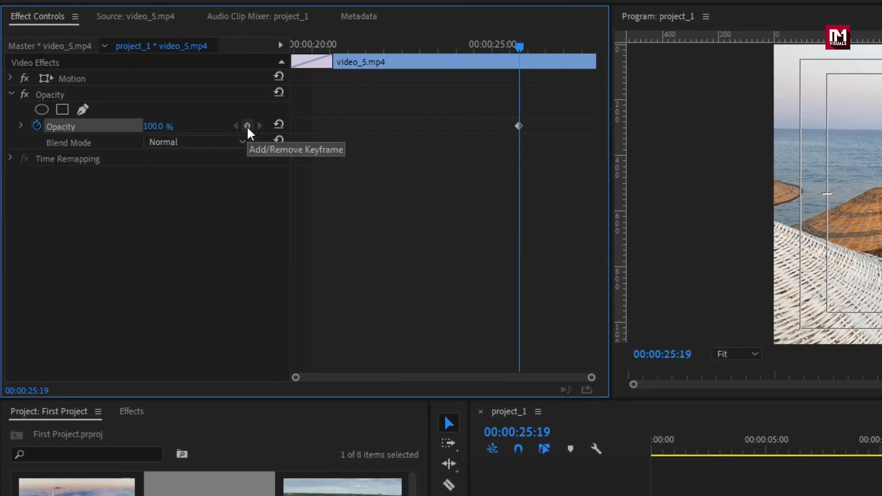
pyautogui.moveTo(519, 46); pyautogui.dragTo(581, 46)
pyautogui.moveTo(155, 126); pyautogui.dragTo(52, 138)
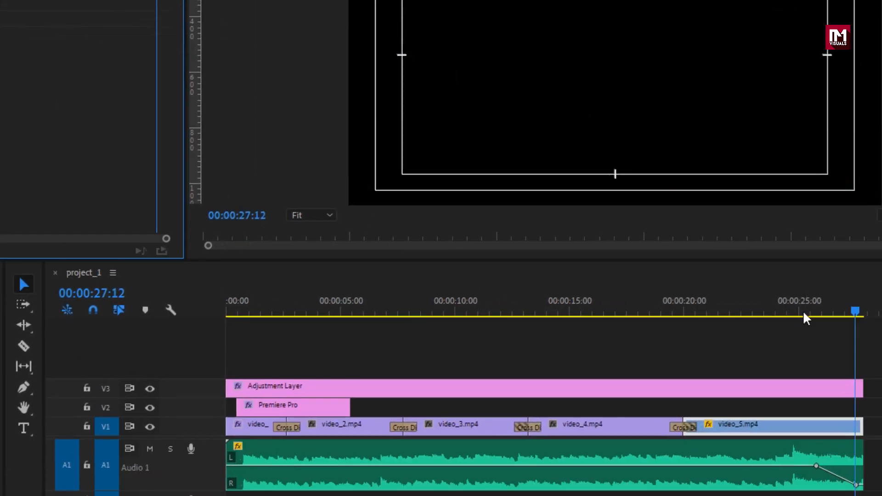
# Play the sequence's ending to check the picture and music fade-out, and scrub back through the earlier clips.
pyautogui.click(797, 310)
pyautogui.press('space')
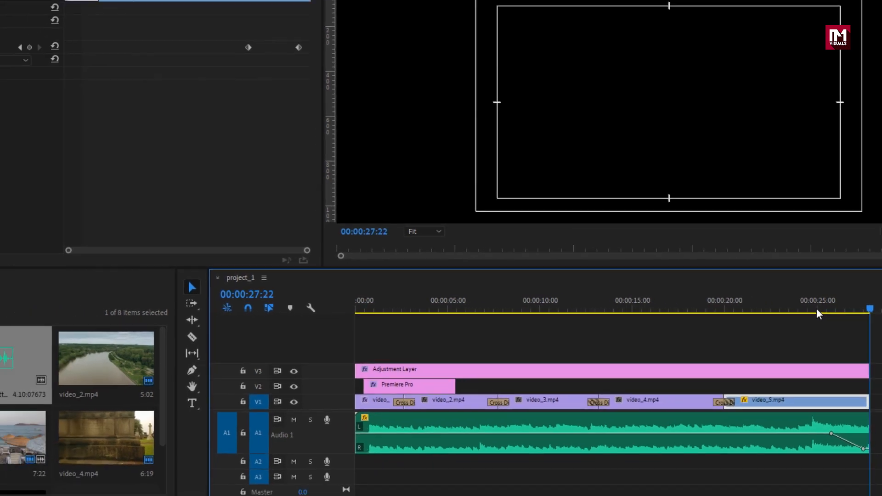
pyautogui.click(797, 310)
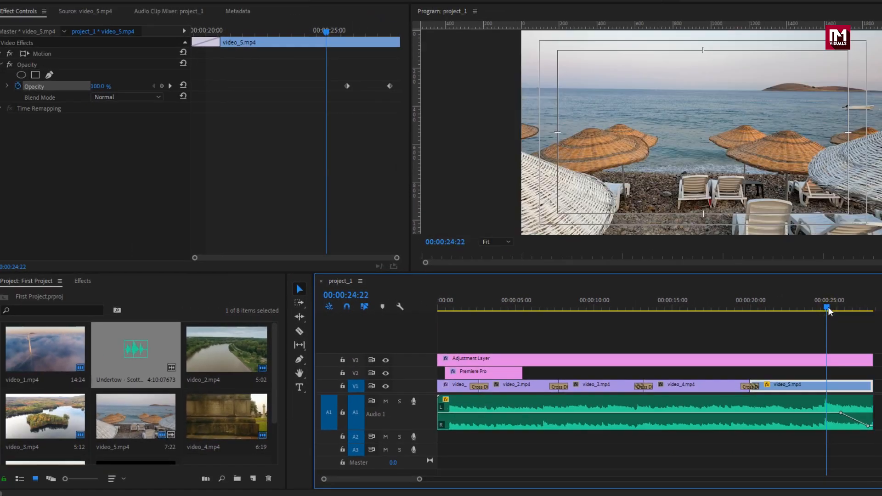
pyautogui.moveTo(828, 307); pyautogui.dragTo(693, 312)
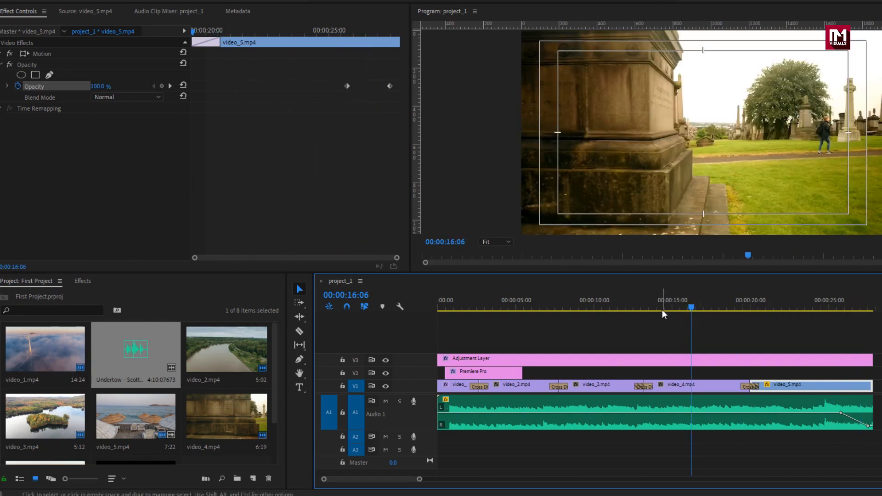
pyautogui.moveTo(593, 304); pyautogui.dragTo(563, 304)
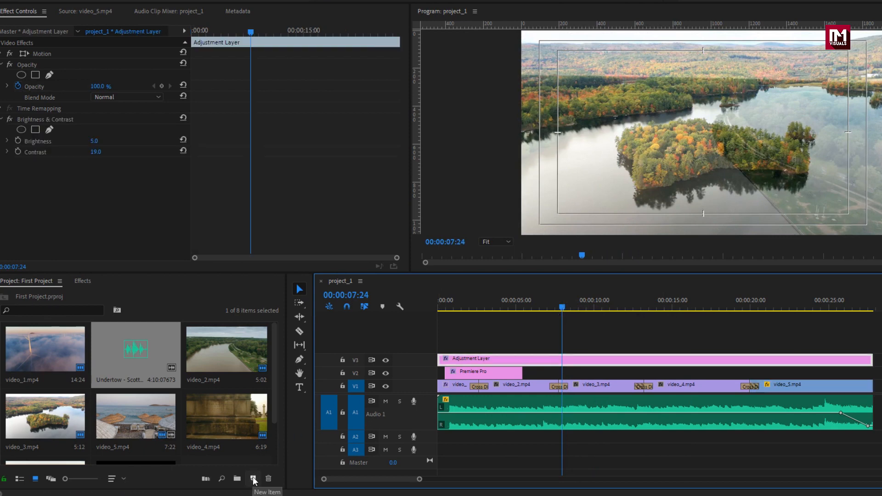
# Create a 1920 × 1080, 25 fps adjustment layer named Film_Strip and lay it on track V4 across the whole sequence.
pyautogui.click(253, 479)
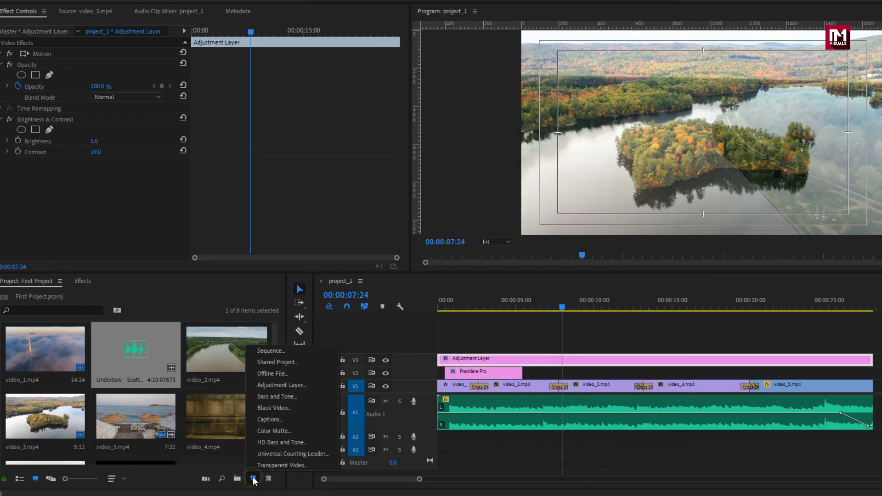
pyautogui.click(263, 390)
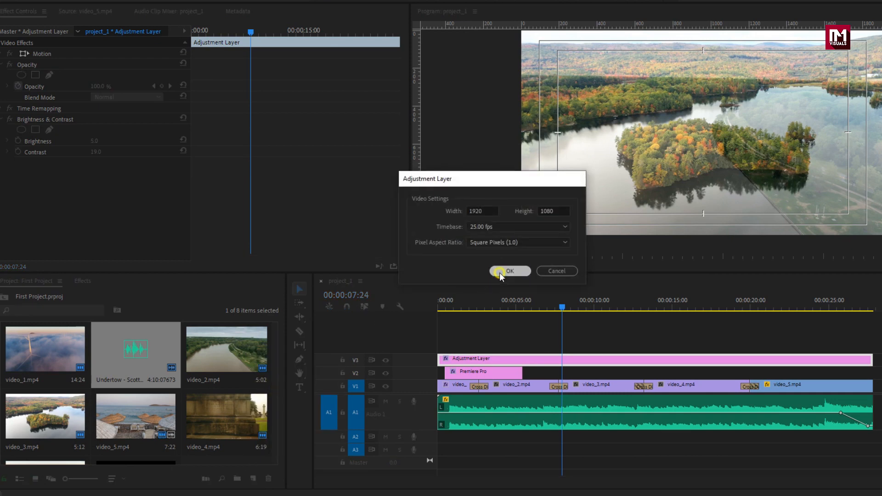
pyautogui.click(500, 272)
pyautogui.click(219, 458)
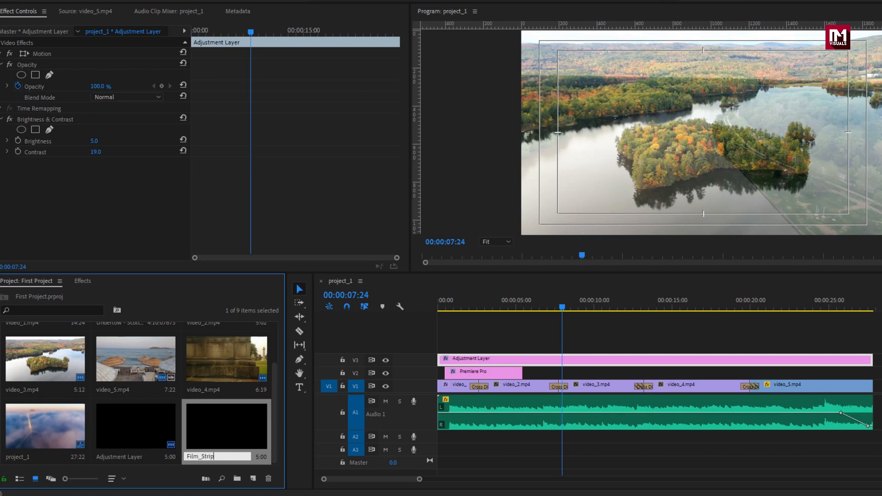
pyautogui.moveTo(221, 441); pyautogui.dragTo(440, 348)
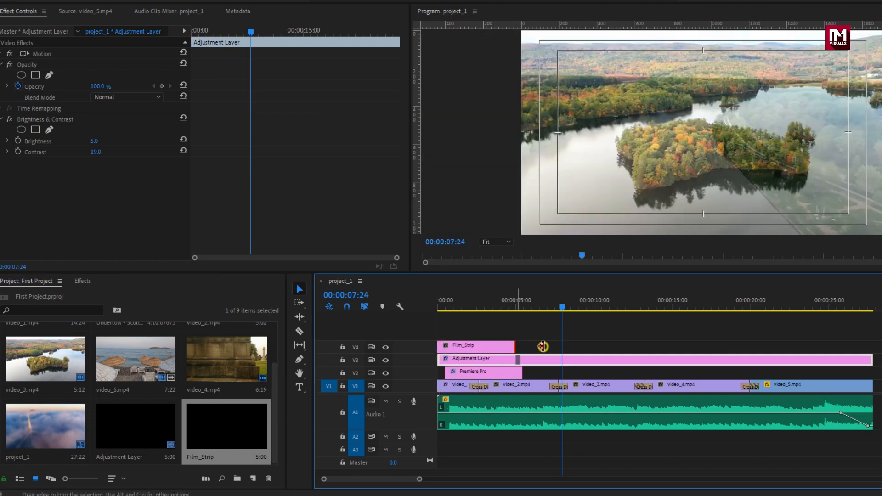
pyautogui.moveTo(543, 346); pyautogui.dragTo(869, 345)
# Find the Crop effect and apply it to the Film_Strip clip on track V4.
pyautogui.click(510, 349)
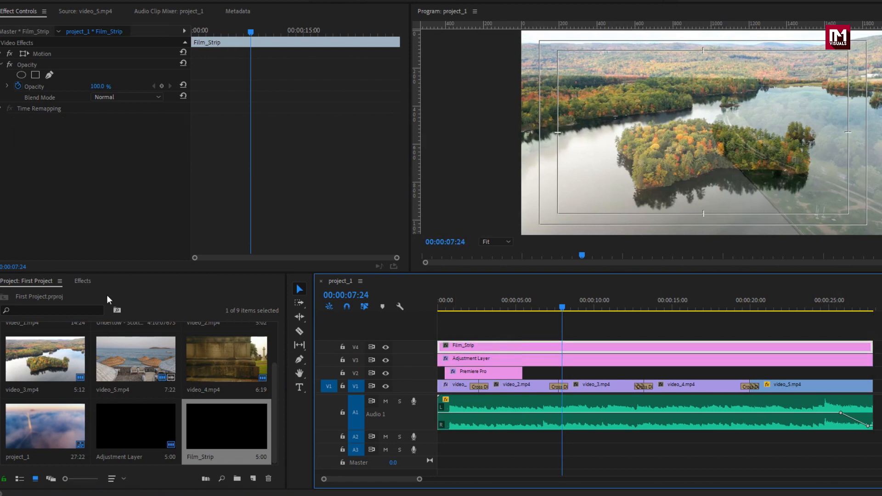
pyautogui.click(82, 281)
pyautogui.click(63, 294)
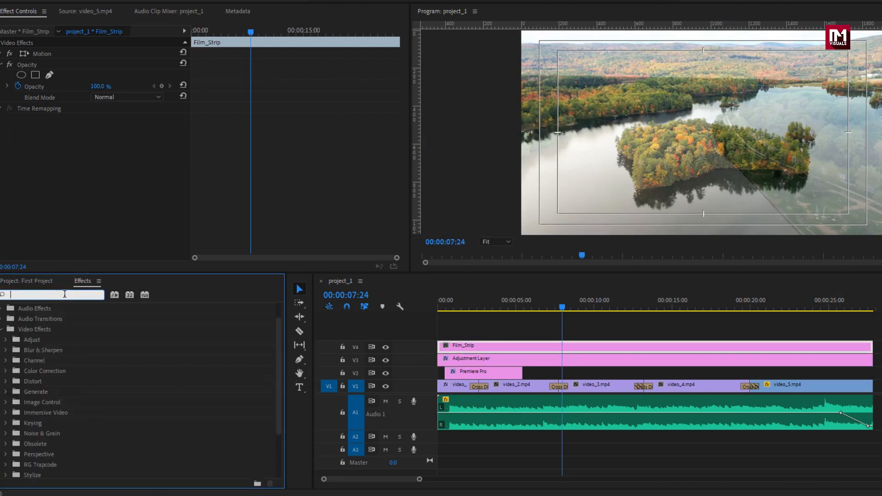
pyautogui.write('crop')
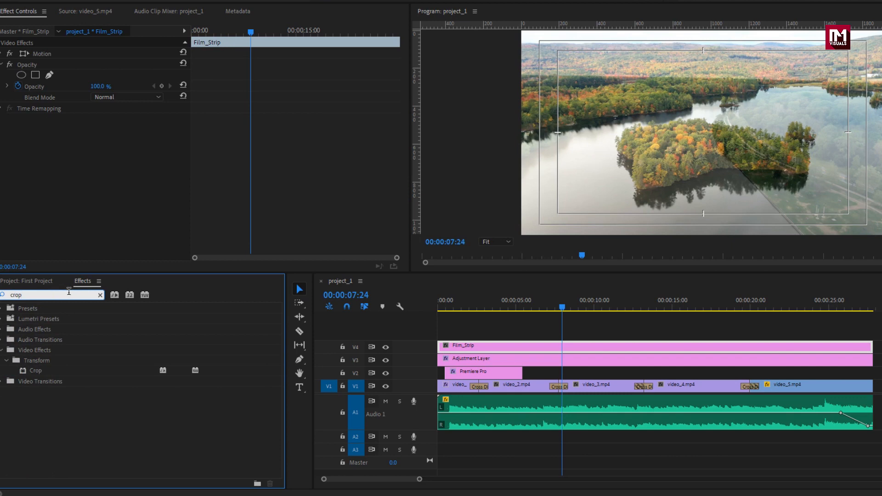
pyautogui.doubleClick(37, 373)
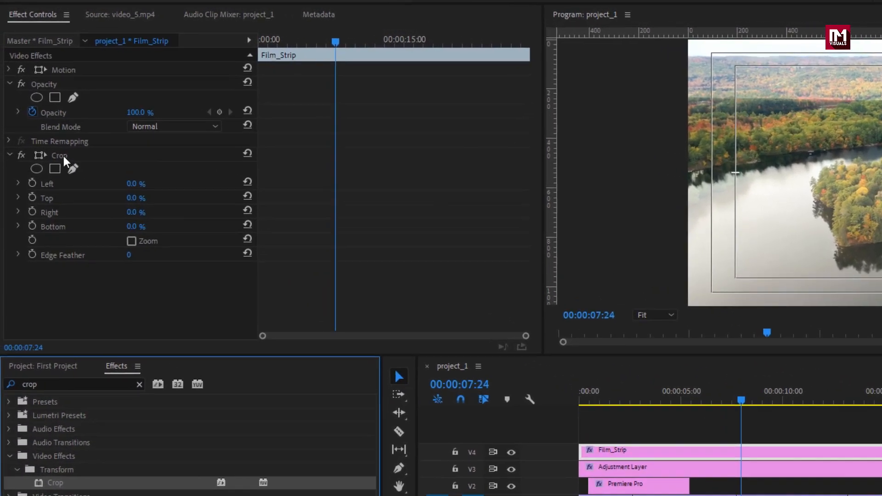
# Set the Film_Strip clip's Crop values to 10% for both Top and Bottom.
pyautogui.click(41, 118)
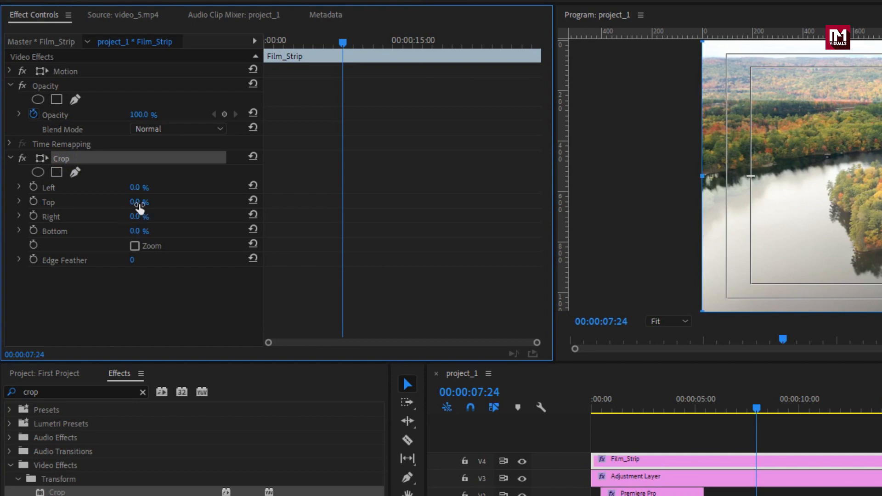
pyautogui.write('10')
pyautogui.press('Return')
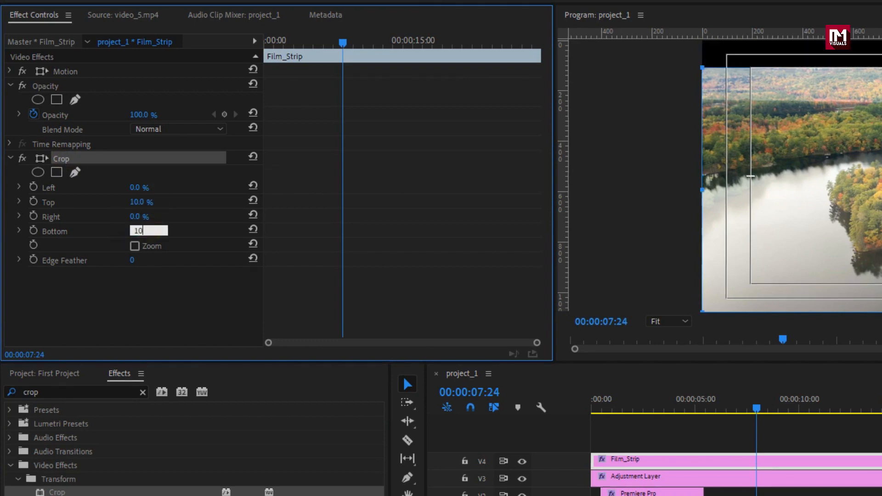
pyautogui.write('10')
pyautogui.press('Return')
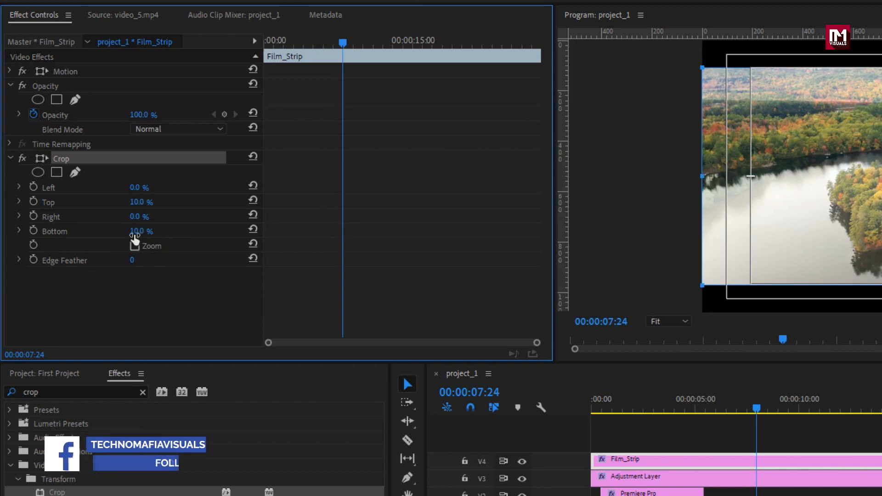
# Start keyframing Film_Strip's Crop Top and Bottom, with 10% keyframes at 00:00:01:08.
pyautogui.click(592, 407)
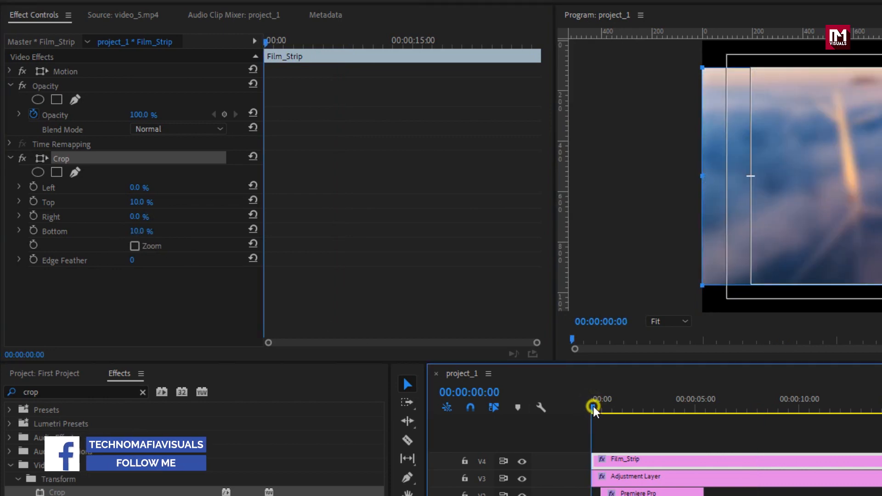
pyautogui.click(266, 44)
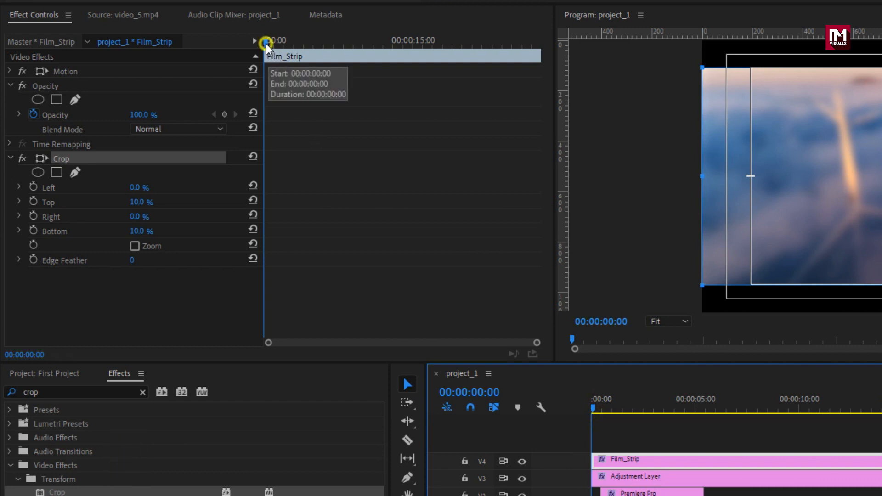
pyautogui.moveTo(266, 44)
pyautogui.mouseDown()
pyautogui.moveTo(290, 44)
pyautogui.moveTo(281, 51)
pyautogui.mouseUp()
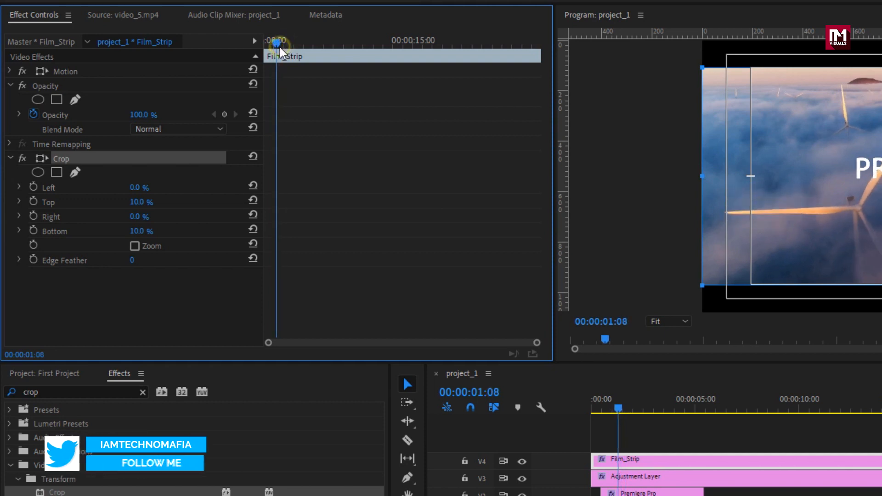
pyautogui.click(31, 203)
pyautogui.click(33, 231)
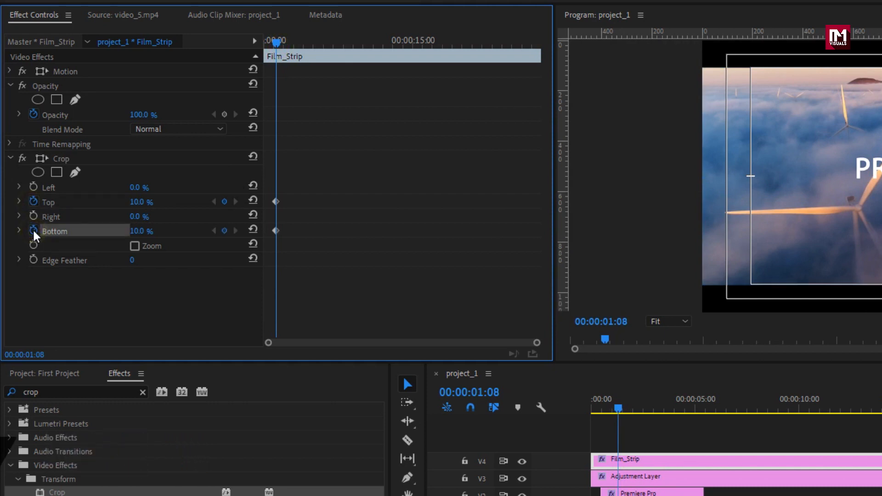
# Add opening Crop keyframes of 50% for Top and Bottom on Film_Strip at 00:00:00:00.
pyautogui.moveTo(279, 46); pyautogui.dragTo(250, 45)
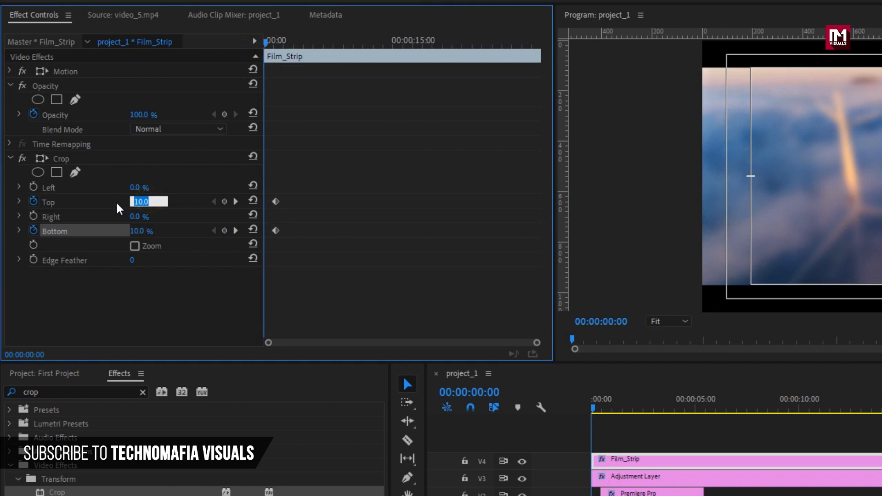
pyautogui.write('50')
pyautogui.press('Return')
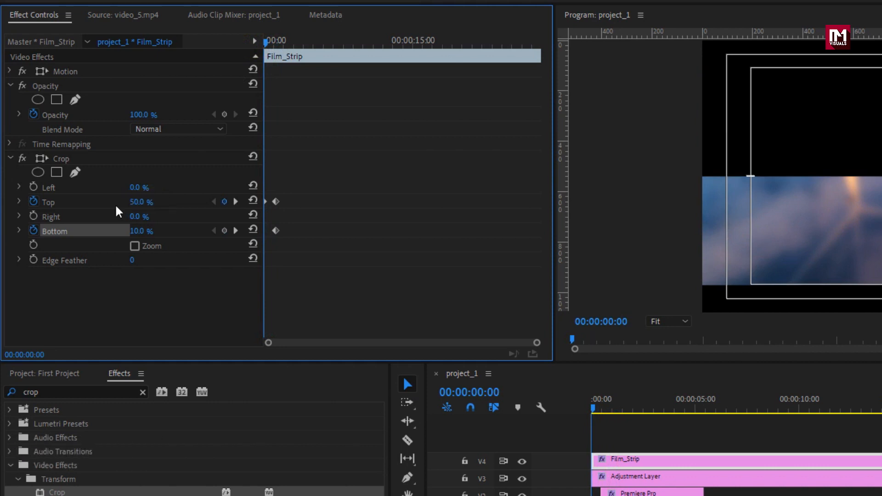
pyautogui.write('5')
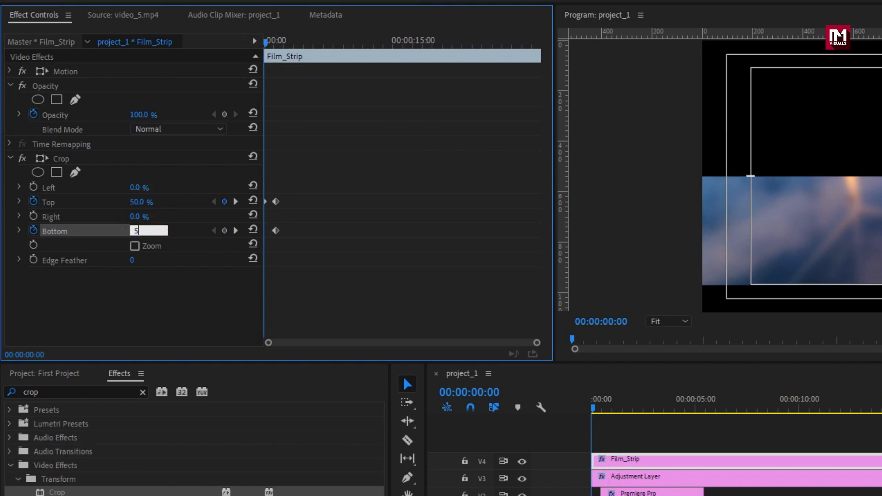
pyautogui.write('0')
pyautogui.press('Return')
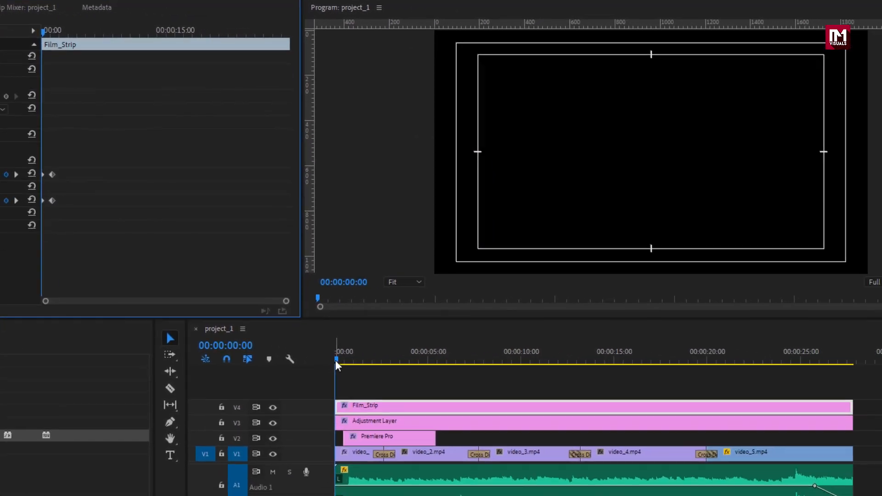
# Play the sequence's first five seconds to check the opening film-strip bar animation.
pyautogui.click(592, 406)
pyautogui.press('space')
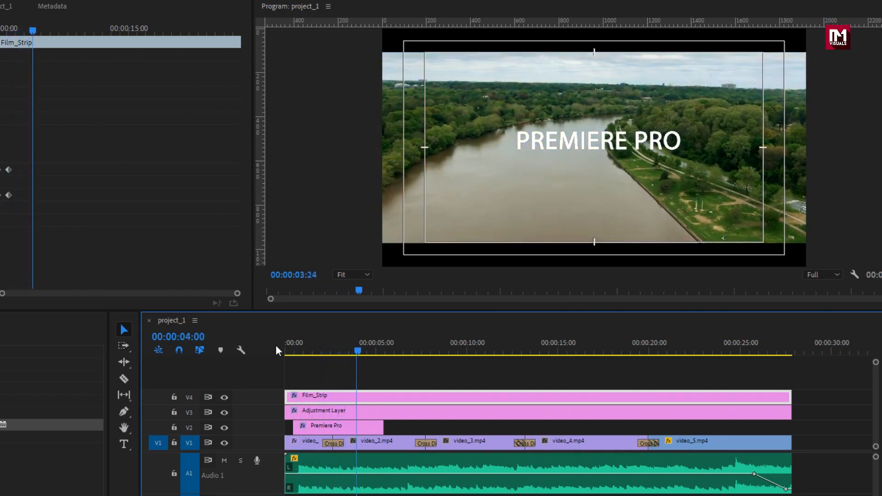
pyautogui.press('space')
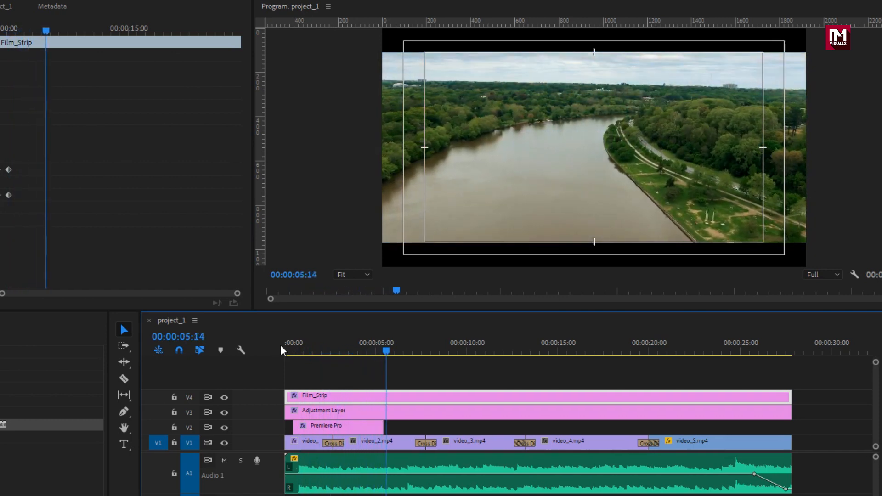
# Hide the safe margins in the program monitor and play the whole sequence full screen from the start.
pyautogui.click(855, 275)
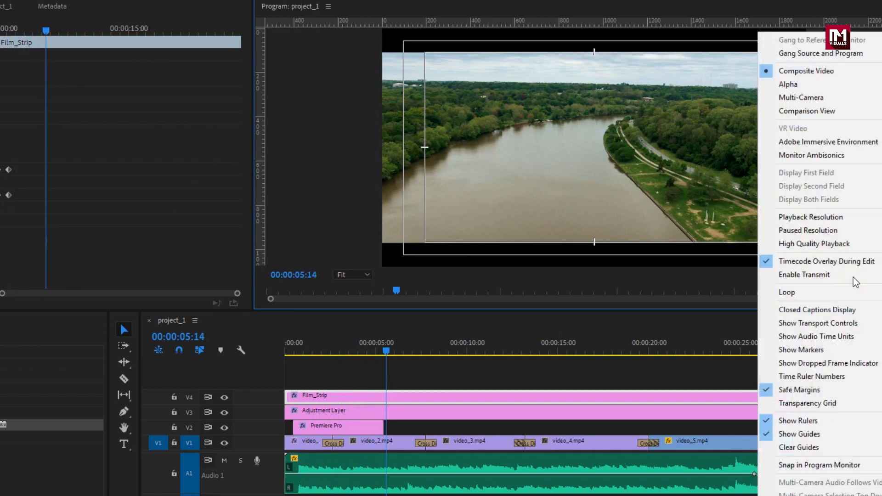
pyautogui.click(768, 393)
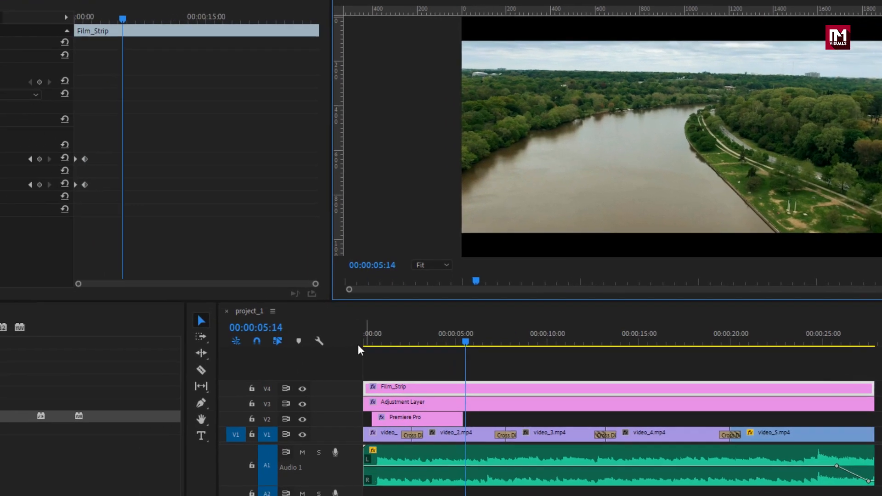
pyautogui.click(365, 342)
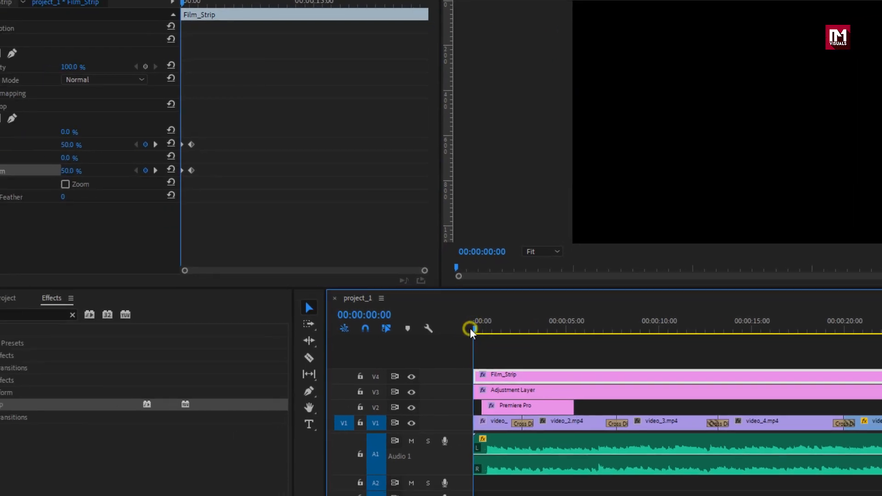
pyautogui.hotkey('ctrl', '`')
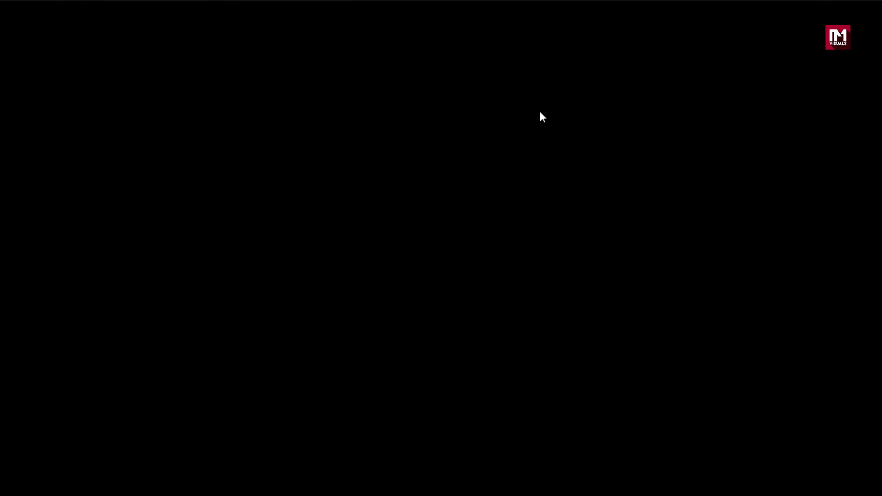
pyautogui.press('space')
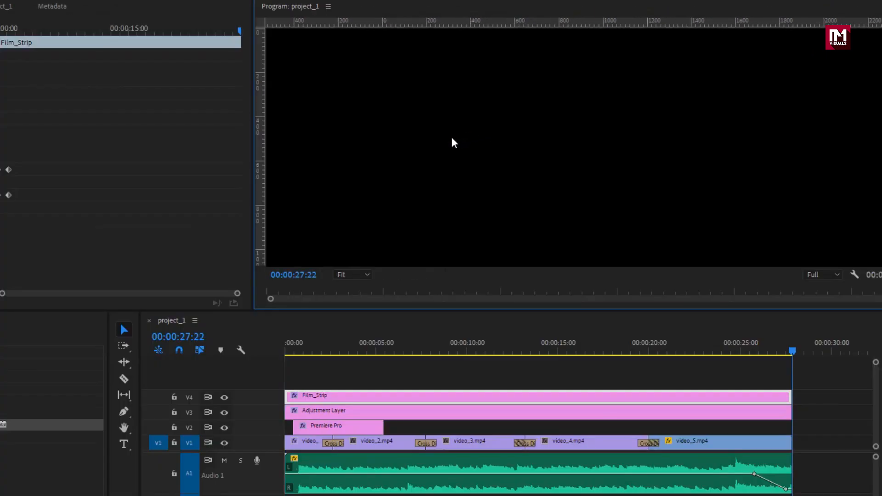
pyautogui.click(530, 340)
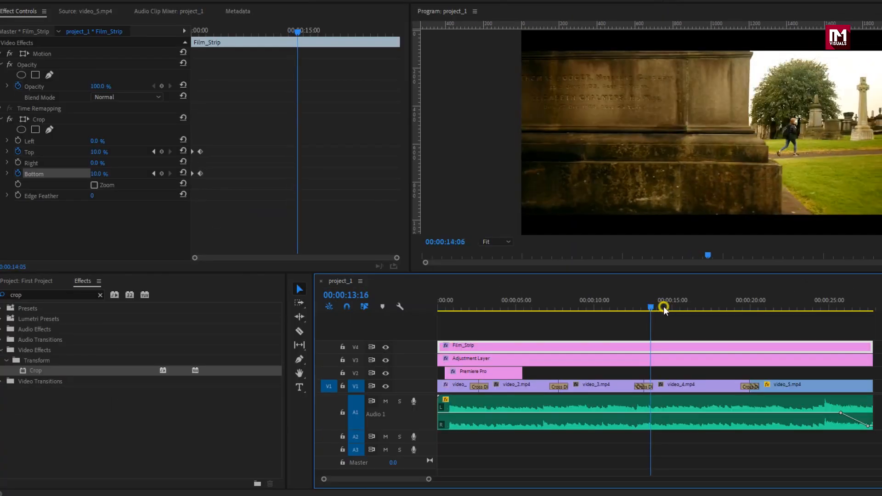
pyautogui.moveTo(663, 306); pyautogui.dragTo(679, 306)
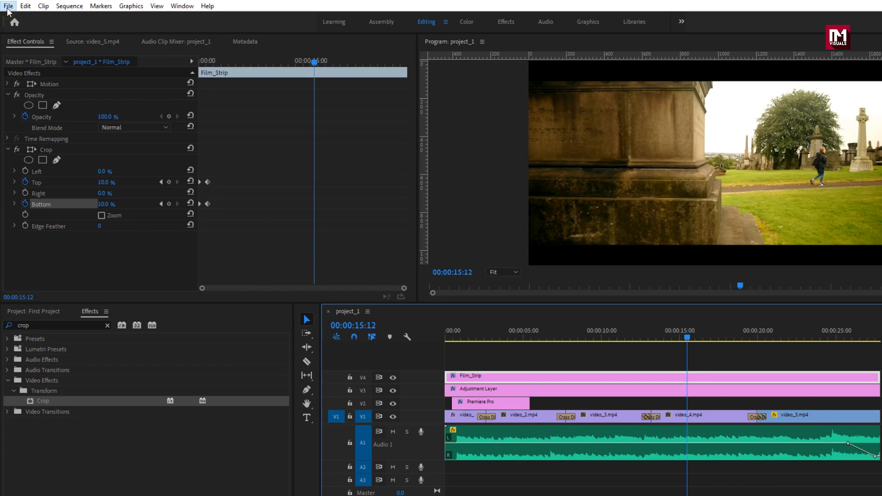
# Open the media export settings for project_1 and set a custom source range that ends at 00:00:27:22.
pyautogui.click(8, 6)
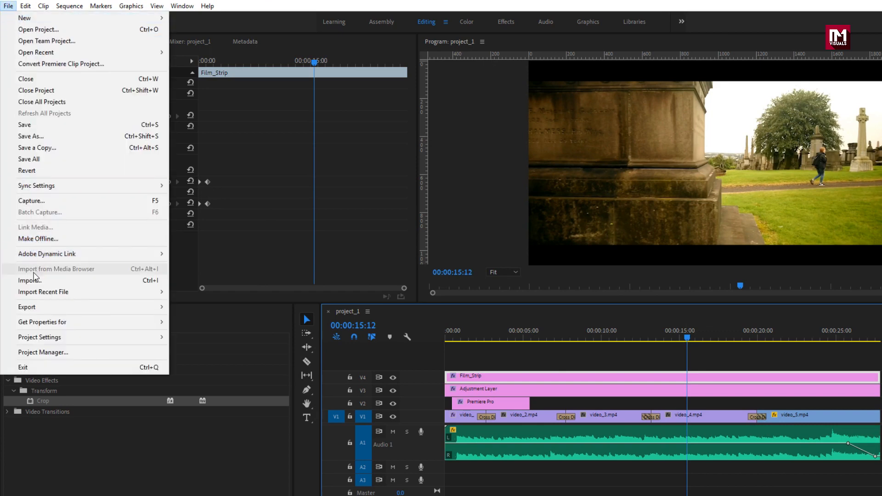
pyautogui.moveTo(37, 308)
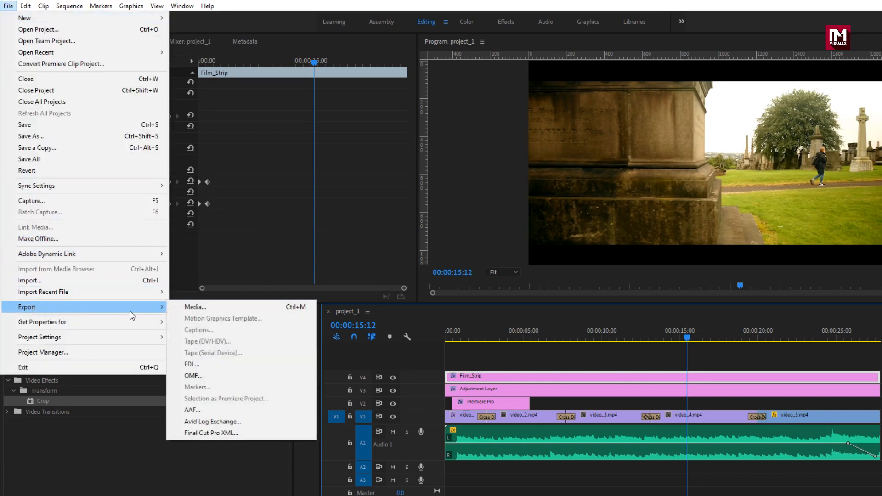
pyautogui.click(200, 314)
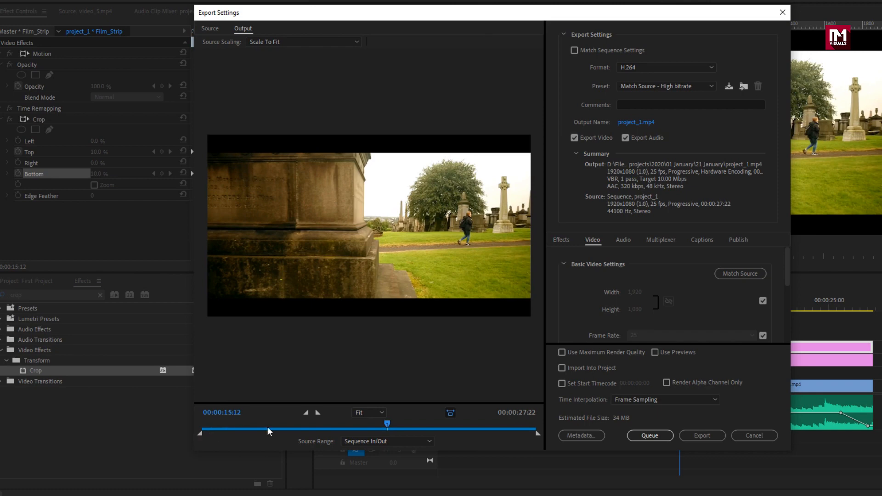
pyautogui.moveTo(536, 433)
pyautogui.mouseDown()
pyautogui.moveTo(388, 434)
pyautogui.moveTo(534, 434)
pyautogui.mouseUp()
pyautogui.moveTo(538, 428); pyautogui.dragTo(544, 428)
# Choose the H.264 export format with the Match Source - High bitrate preset.
pyautogui.click(666, 68)
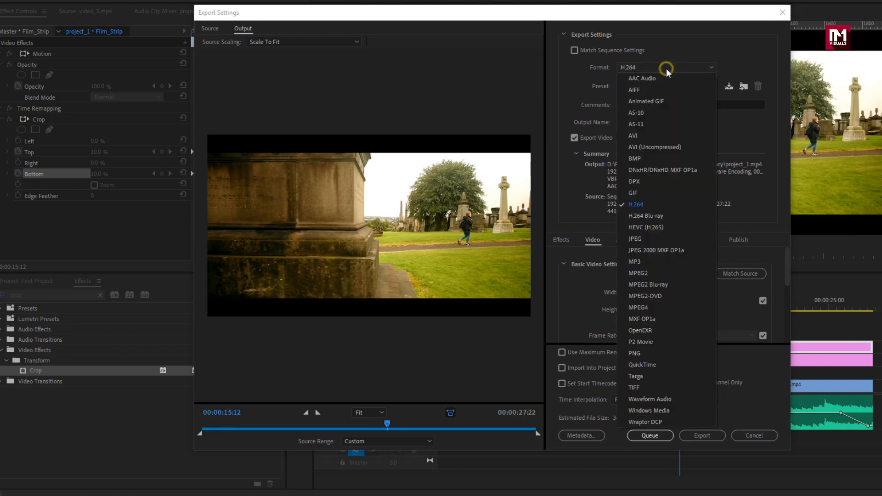
pyautogui.click(662, 205)
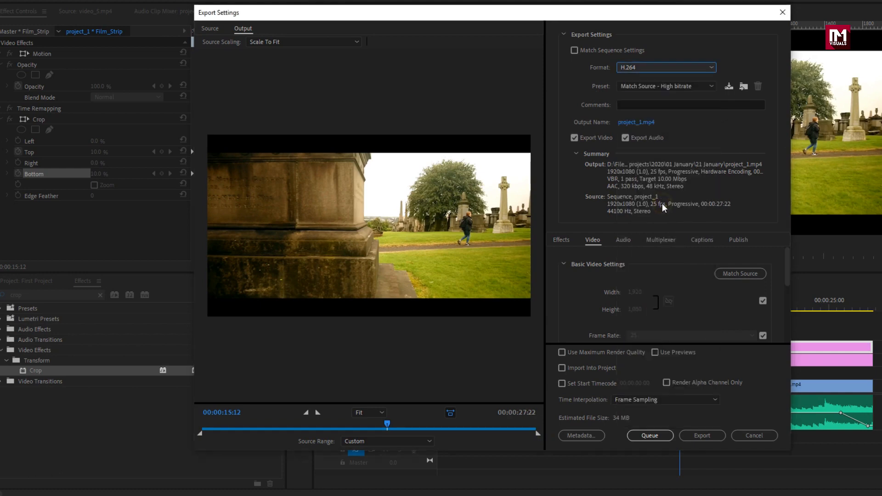
pyautogui.click(660, 84)
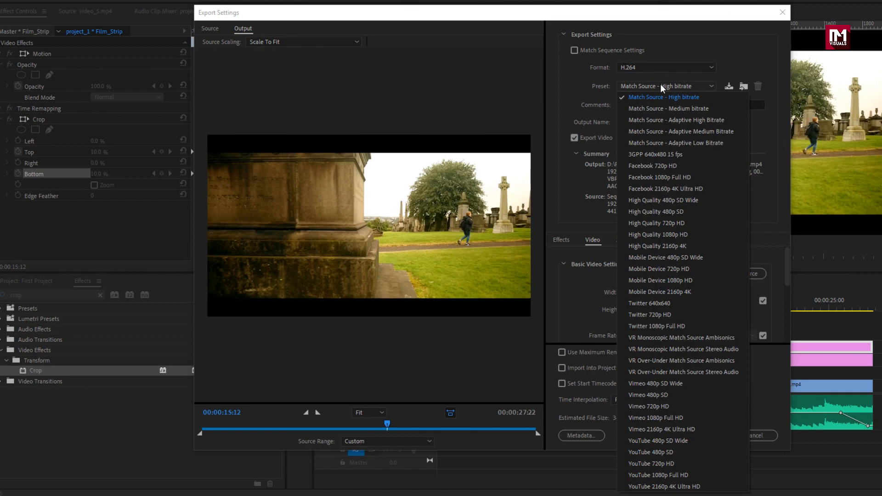
pyautogui.click(666, 97)
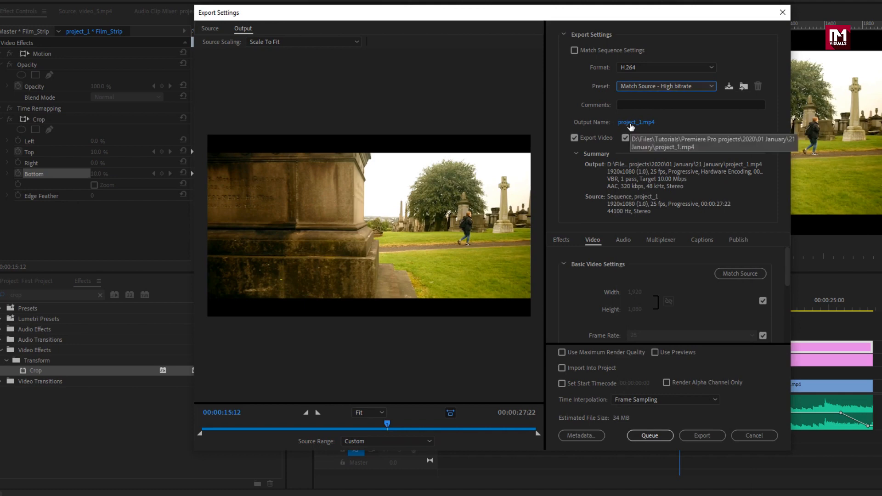
# Export the sequence as project_1.mp4 in the 21 January folder with Use Maximum Render Quality enabled.
pyautogui.click(630, 123)
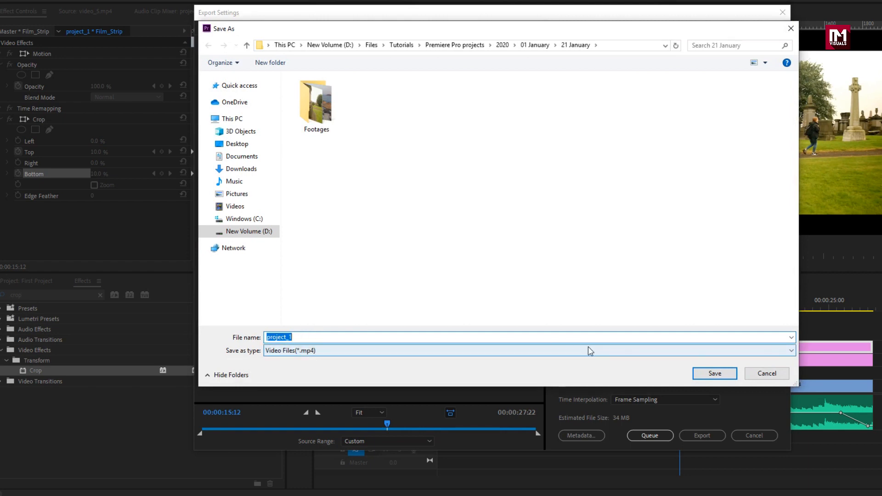
pyautogui.click(707, 374)
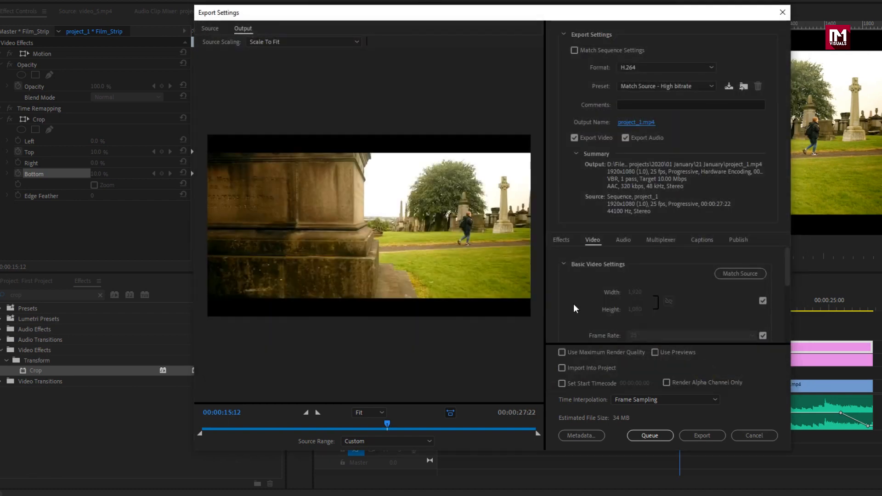
pyautogui.click(561, 352)
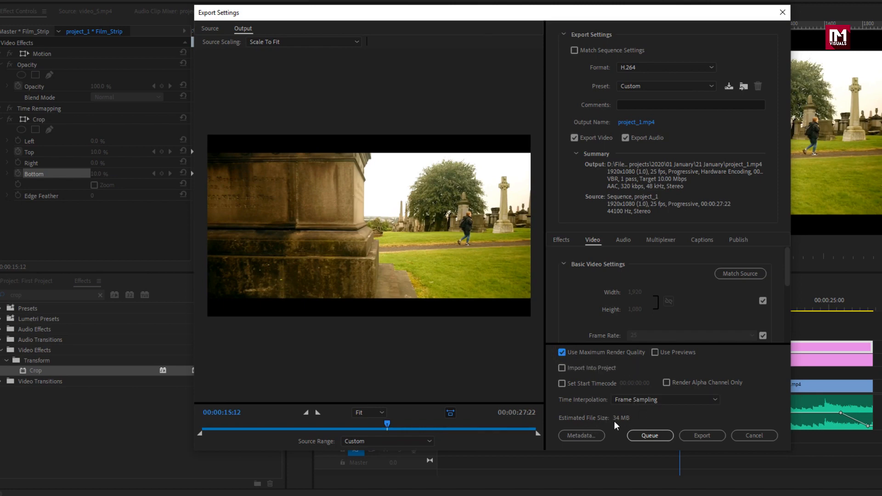
pyautogui.click(693, 439)
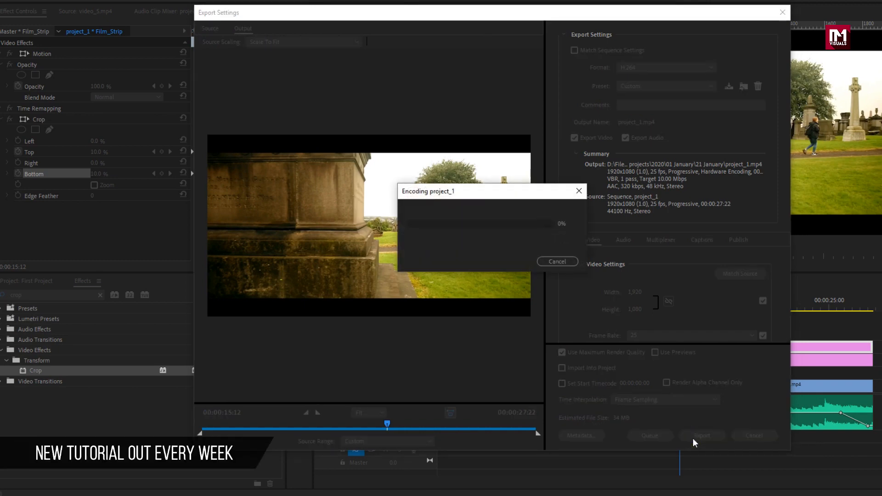